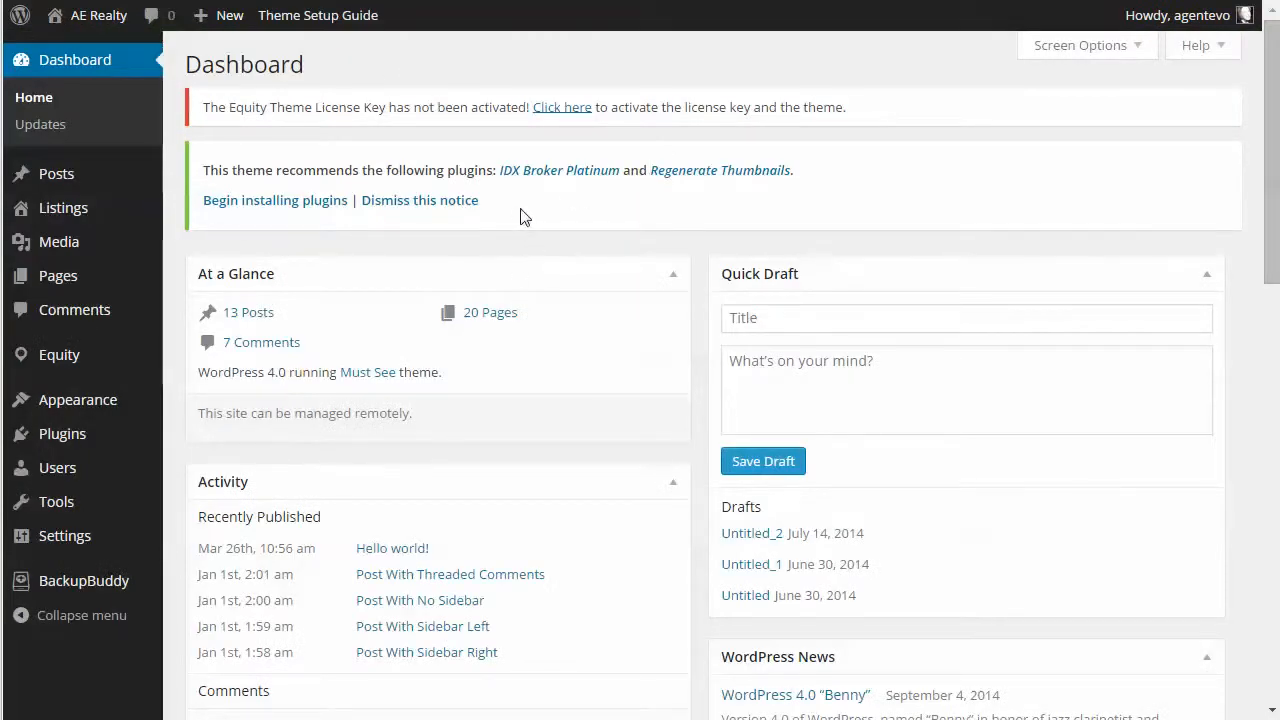
{"action": "mouse_move", "coordinate": [94, 357]}
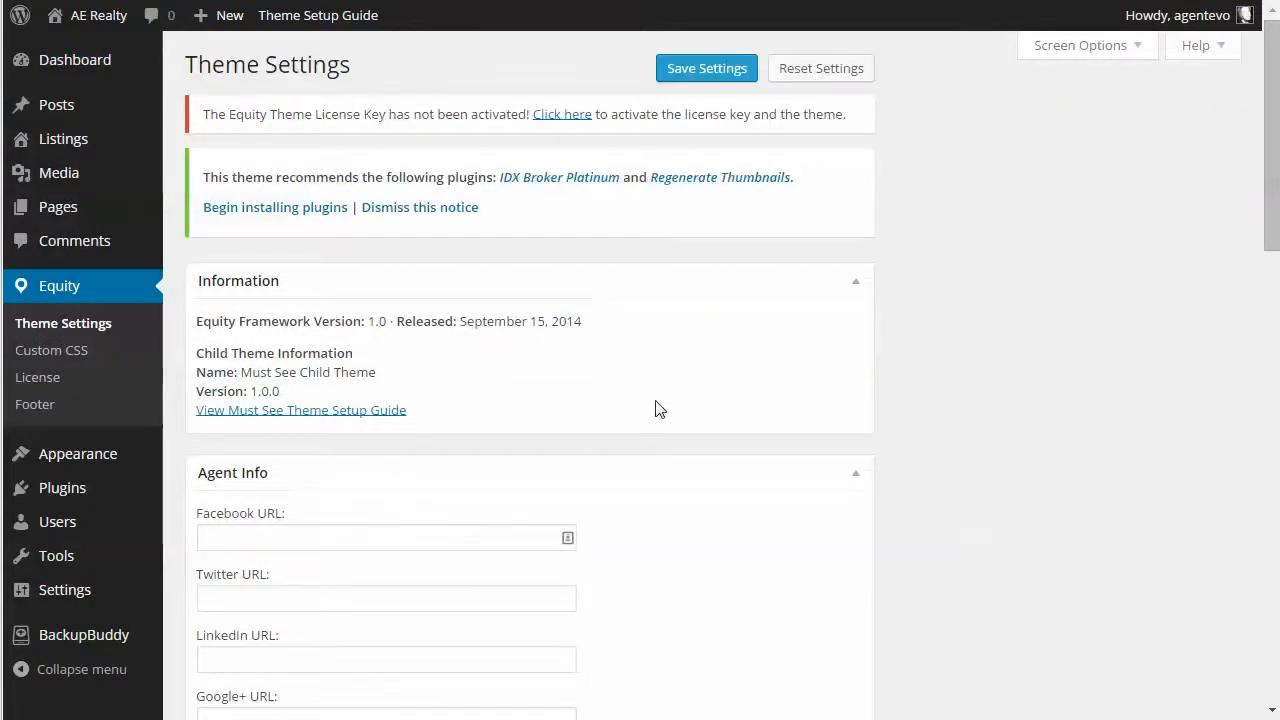
{"action": "scroll", "coordinate": [660, 408], "scroll_direction": "down", "scroll_amount": 3}
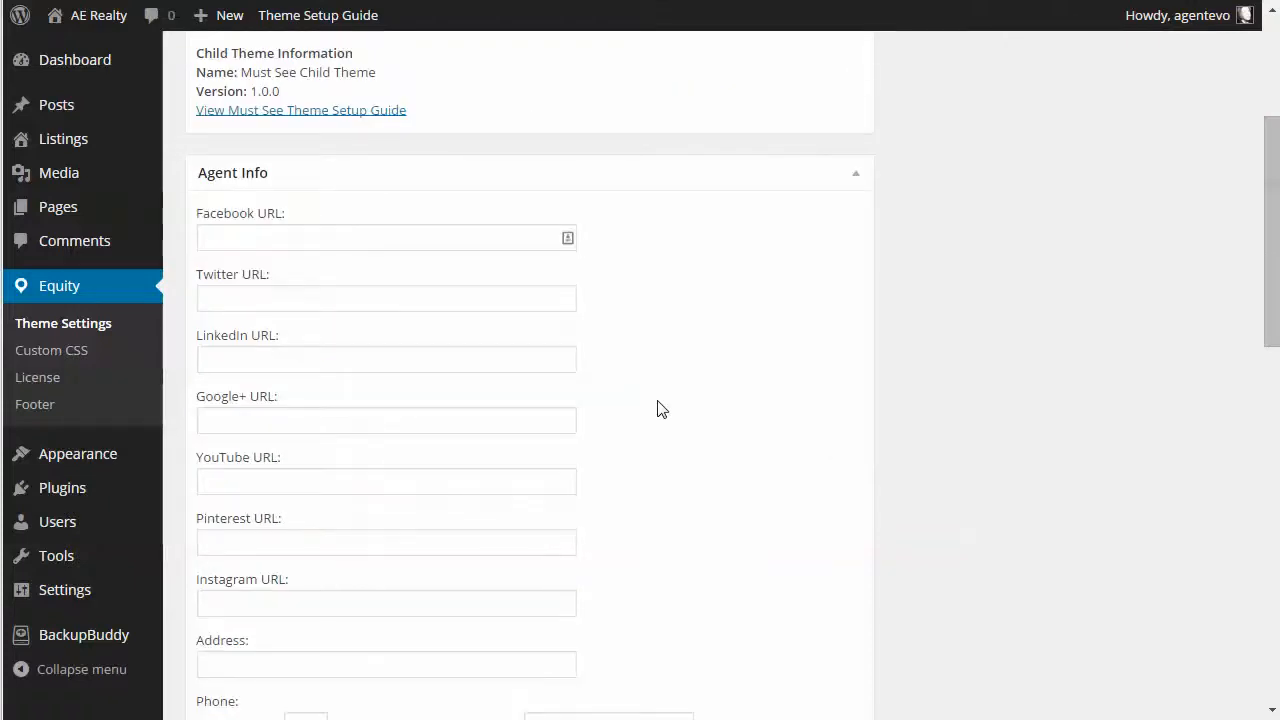
{"action": "scroll", "coordinate": [660, 408], "scroll_direction": "down", "scroll_amount": 3}
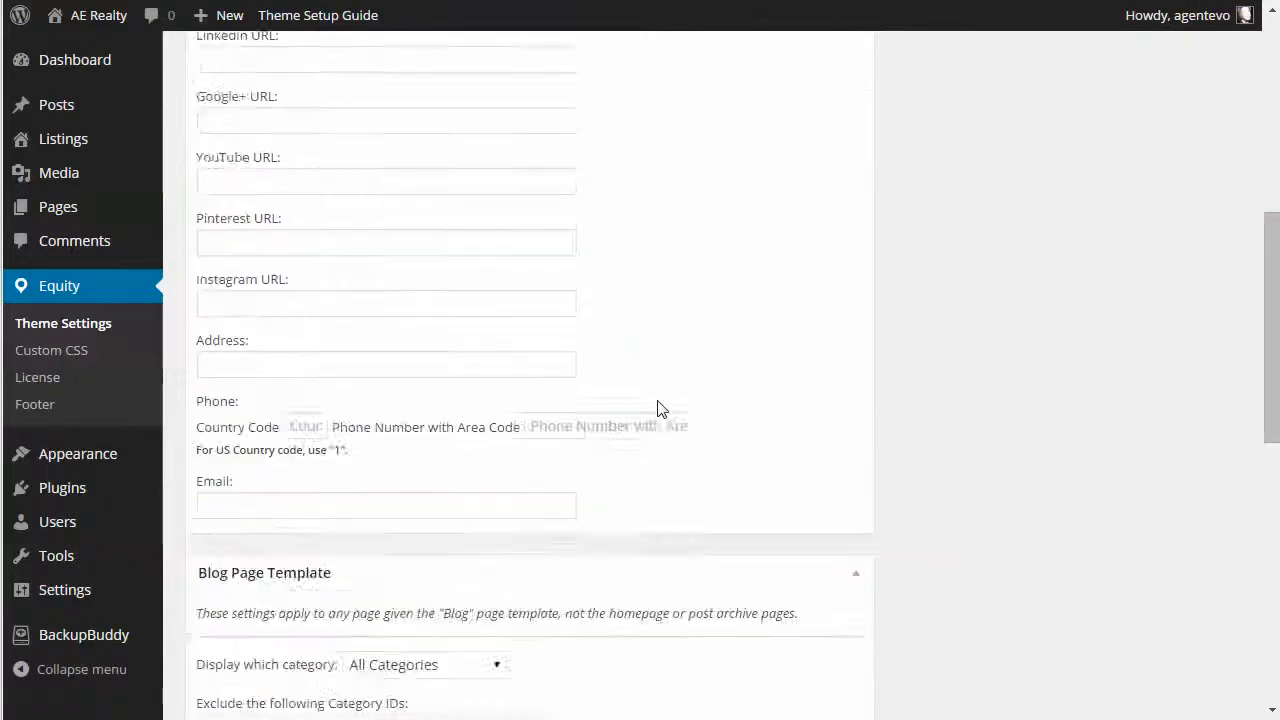
{"action": "scroll", "coordinate": [660, 408], "scroll_direction": "up", "scroll_amount": 3}
{"action": "scroll", "coordinate": [660, 408], "scroll_direction": "up", "scroll_amount": 1}
{"action": "left_click", "coordinate": [212, 337]}
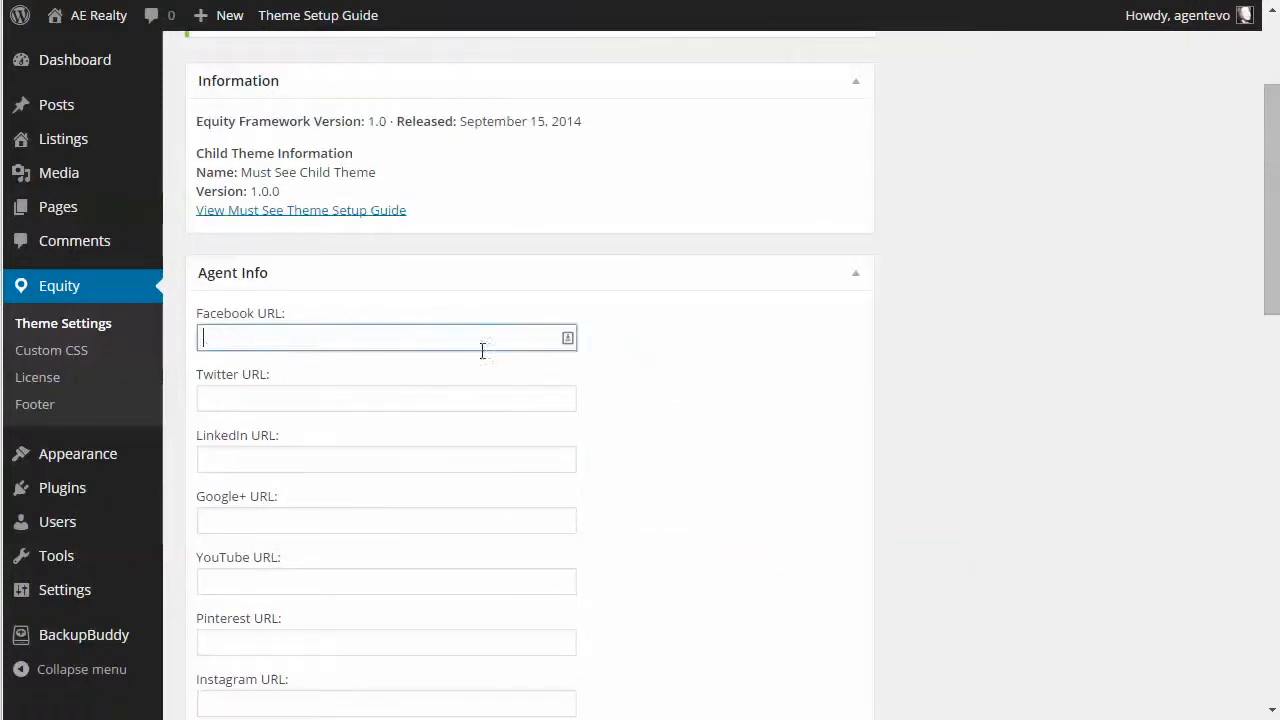
{"action": "type", "text": "h"}
{"action": "type", "text": "ttp://g"}
{"action": "type", "text": "acebook.com"}
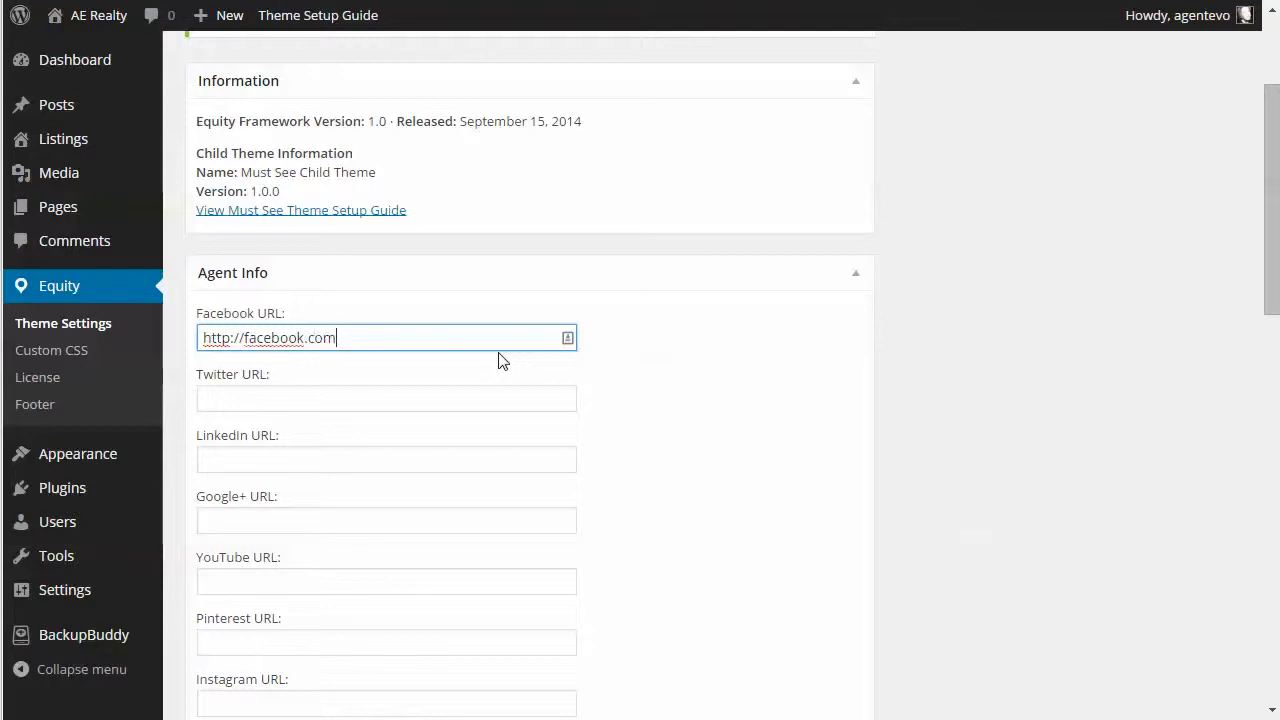
{"action": "type", "text": "/mypagename"}
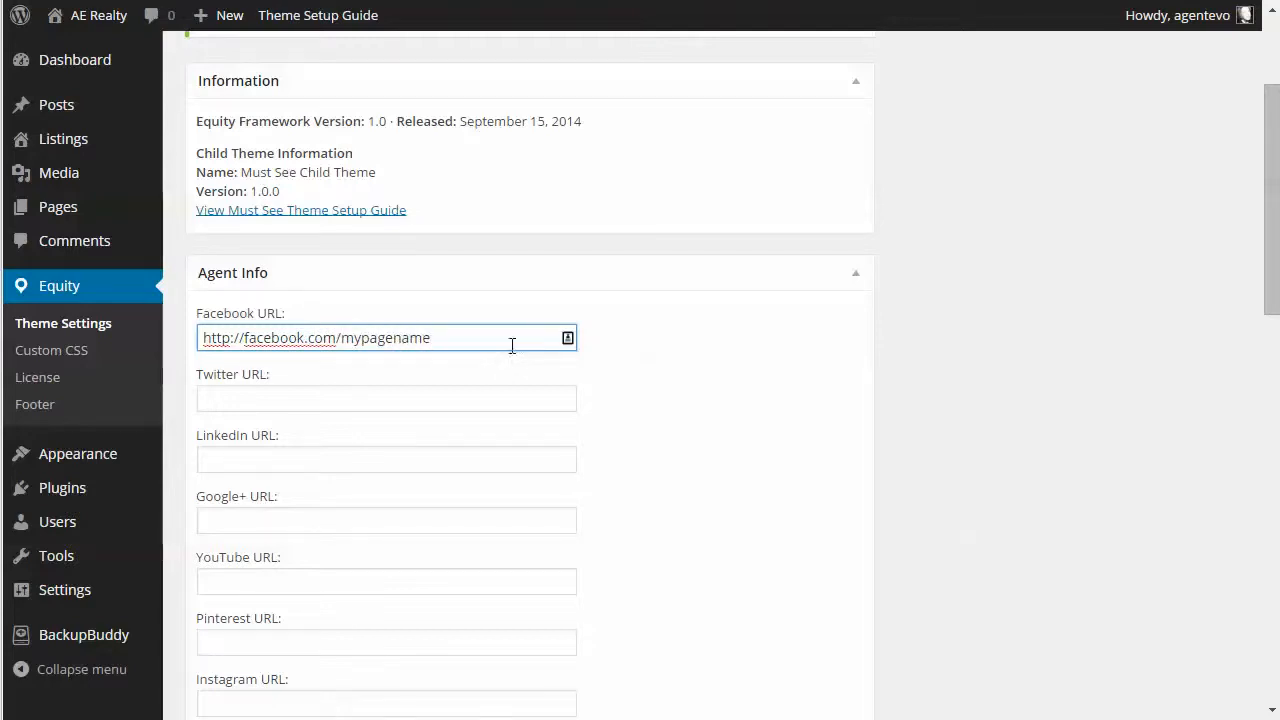
Fill in country code 1, the agent's phone number and the agent's e-mail address
{"action": "scroll", "coordinate": [477, 400], "scroll_direction": "down", "scroll_amount": 4}
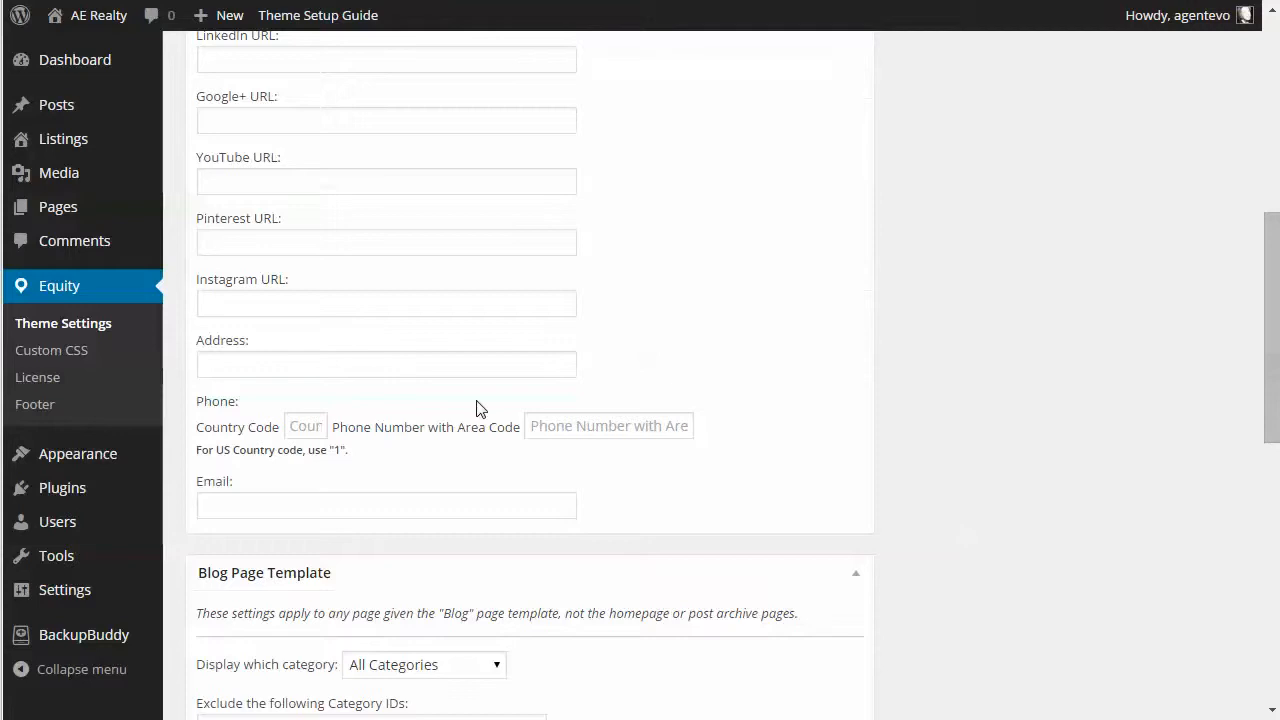
{"action": "left_click", "coordinate": [237, 360]}
{"action": "left_click", "coordinate": [287, 426]}
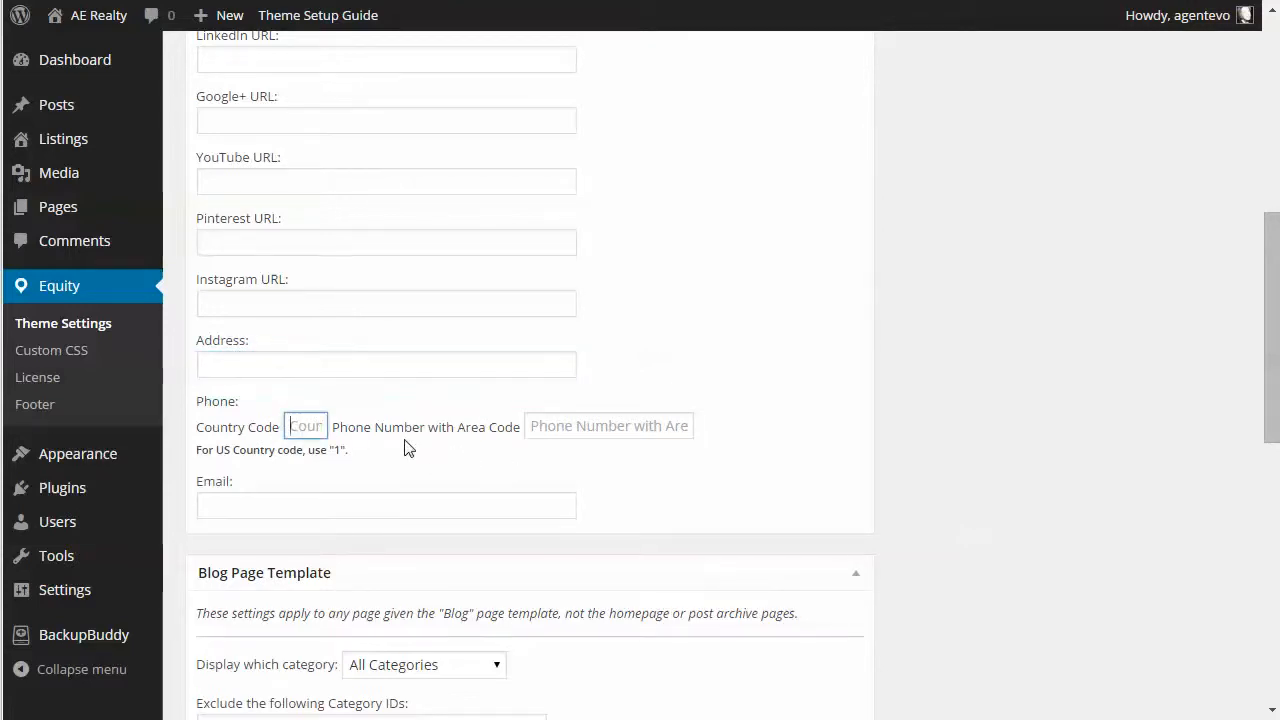
{"action": "type", "text": "1"}
{"action": "left_click", "coordinate": [548, 425]}
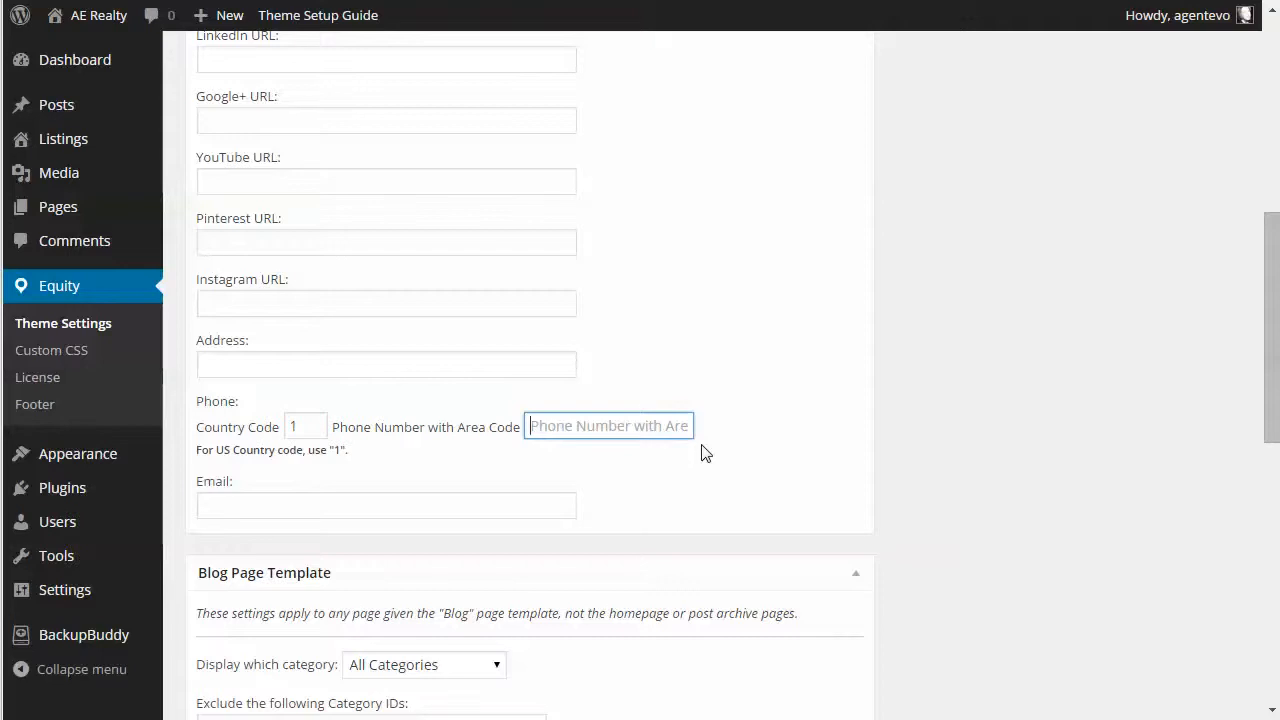
{"action": "type", "text": "555"}
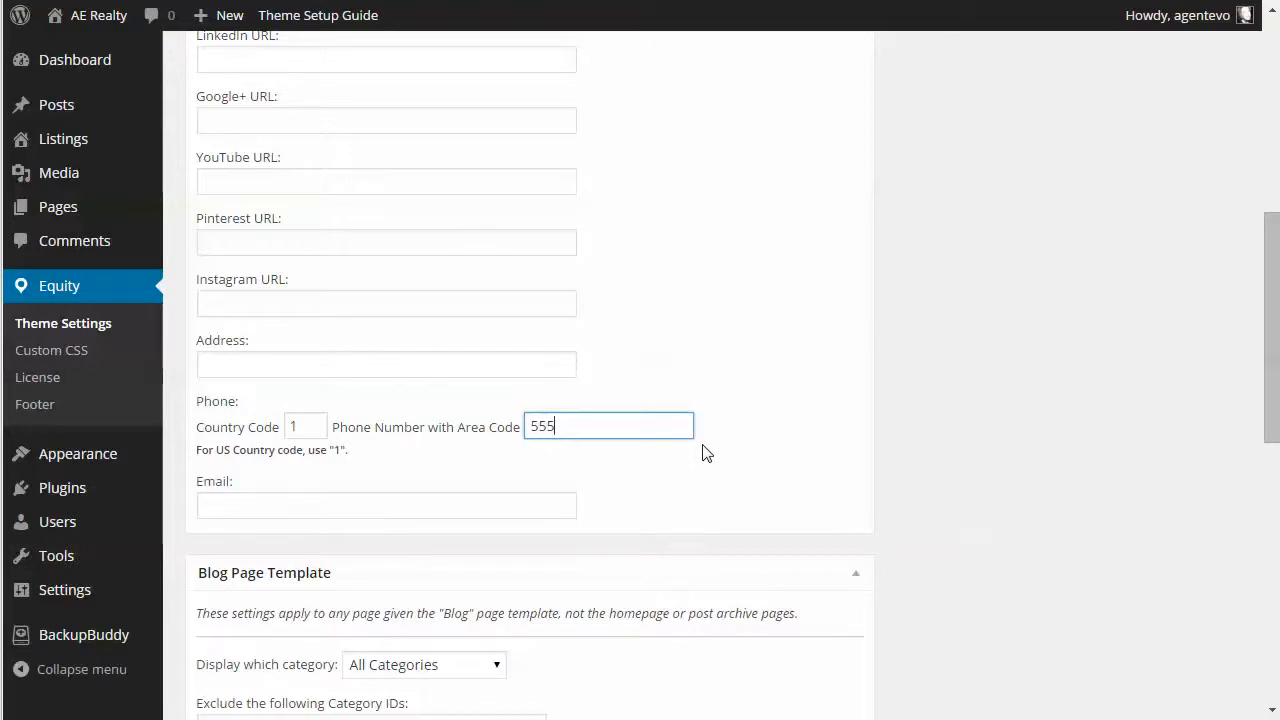
{"action": "type", "text": "-555-5555"}
{"action": "left_click", "coordinate": [411, 501]}
{"action": "type", "text": "a"}
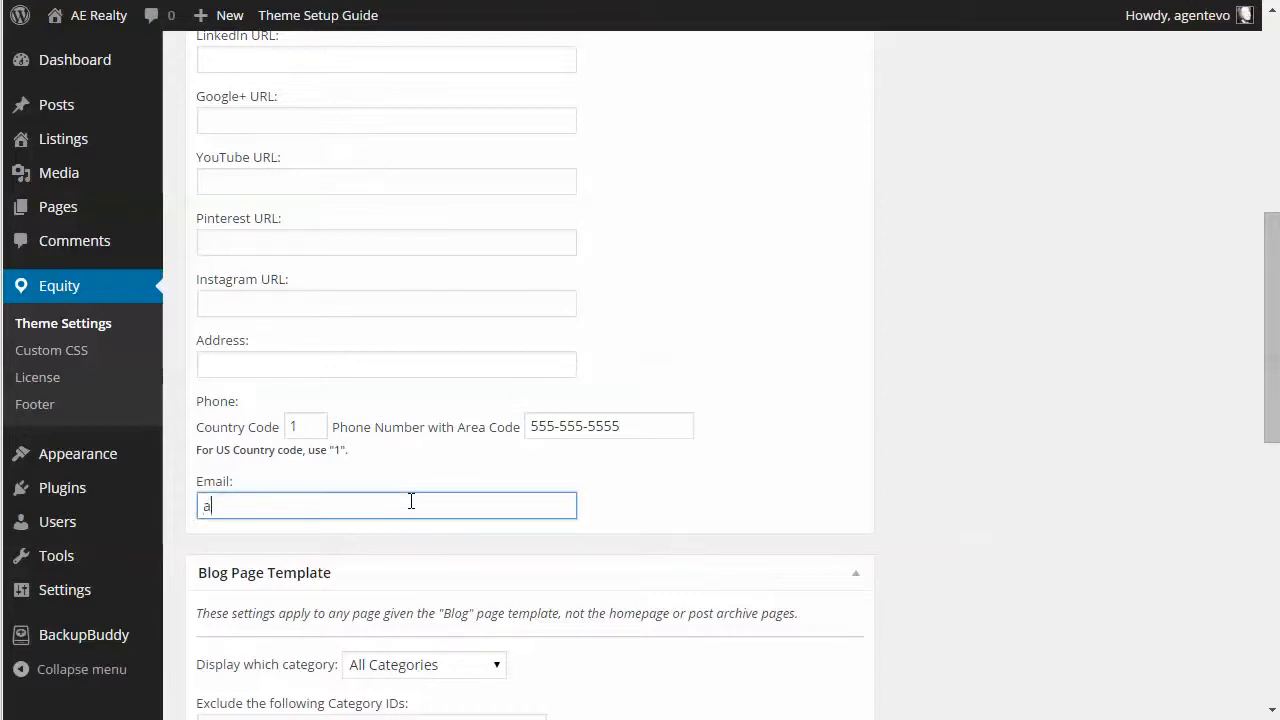
{"action": "type", "text": "gent@mustsee.com"}
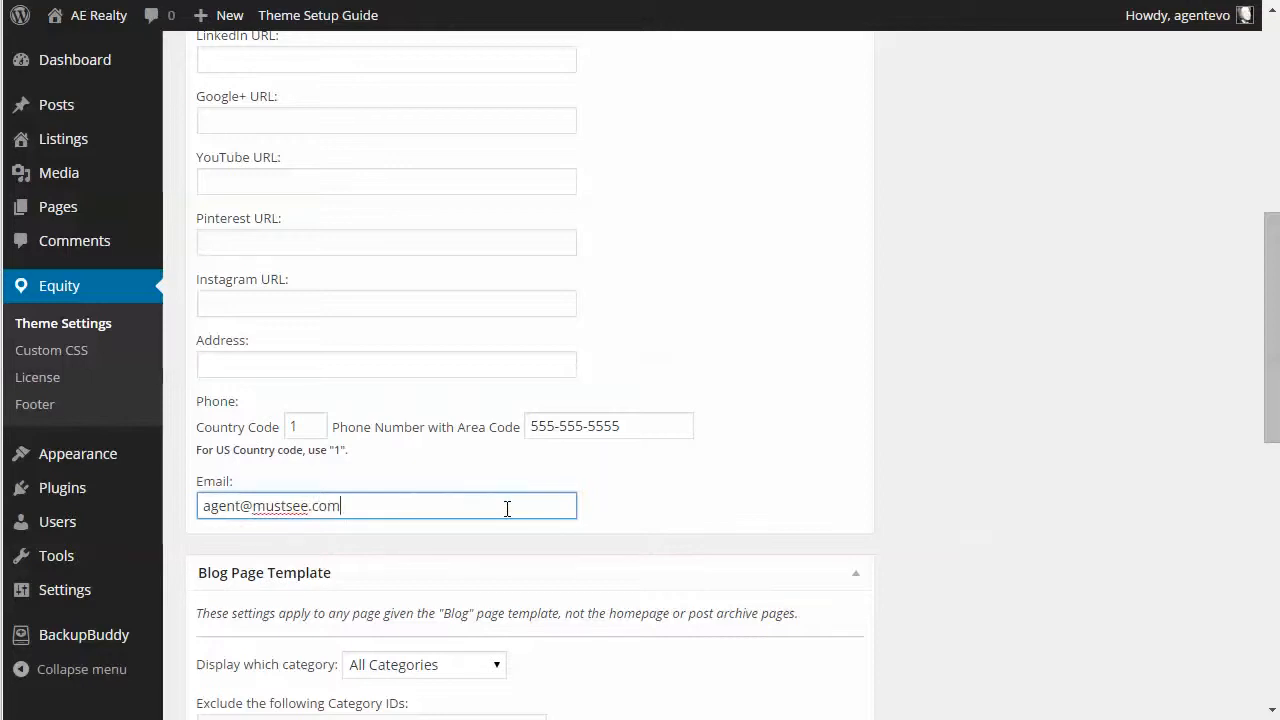
{"action": "scroll", "coordinate": [722, 425], "scroll_direction": "up", "scroll_amount": 4}
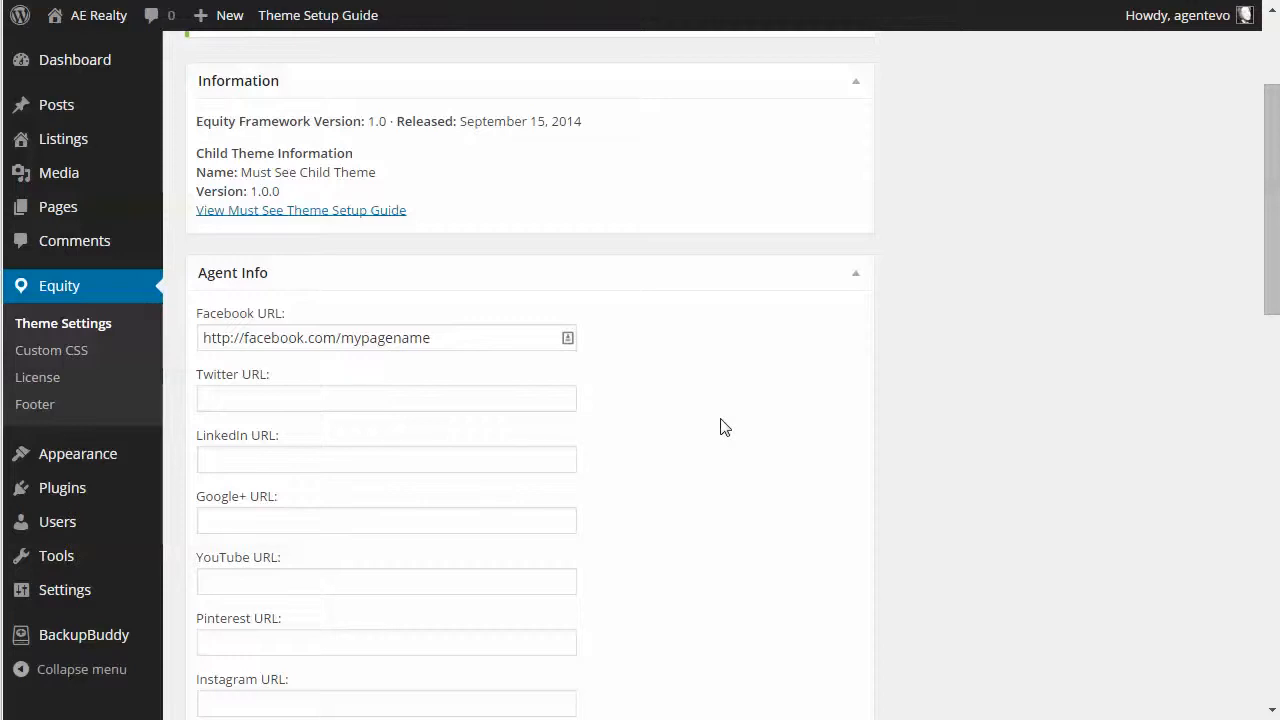
{"action": "scroll", "coordinate": [720, 426], "scroll_direction": "up", "scroll_amount": 2}
Save the Equity theme settings and confirm the Settings saved notice appears
{"action": "left_click", "coordinate": [703, 68]}
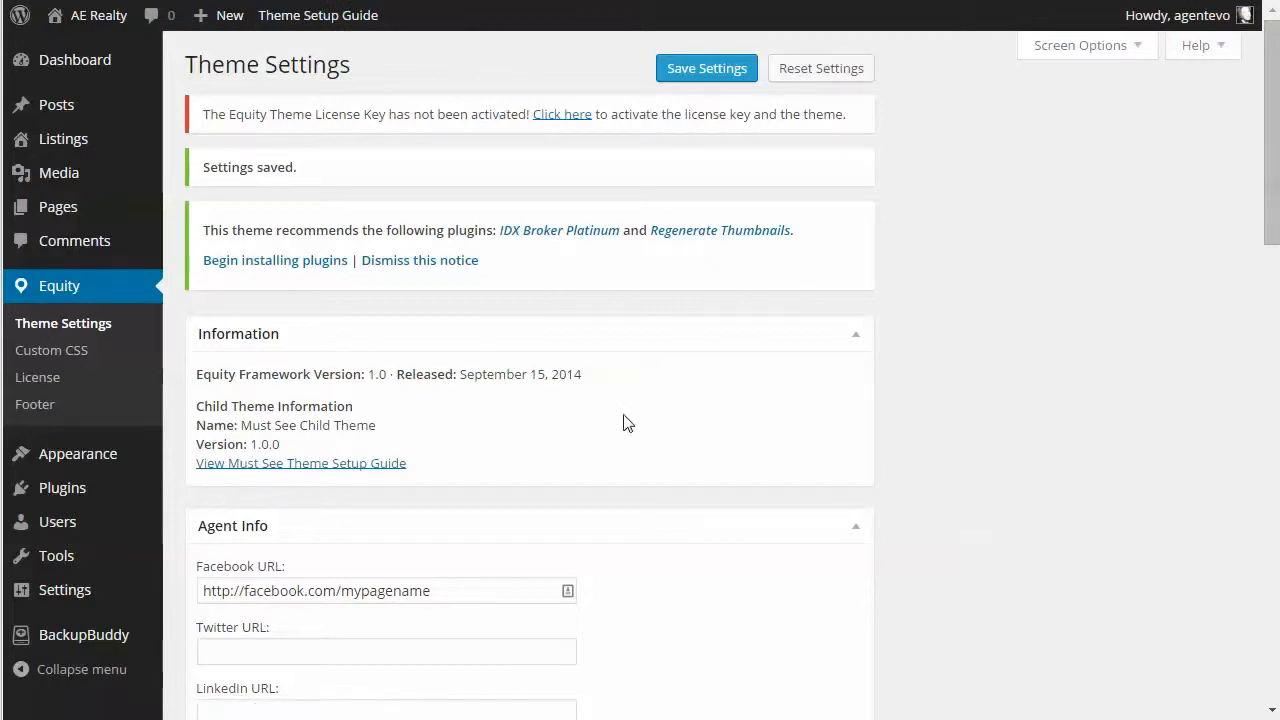
{"action": "scroll", "coordinate": [623, 423], "scroll_direction": "down", "scroll_amount": 4}
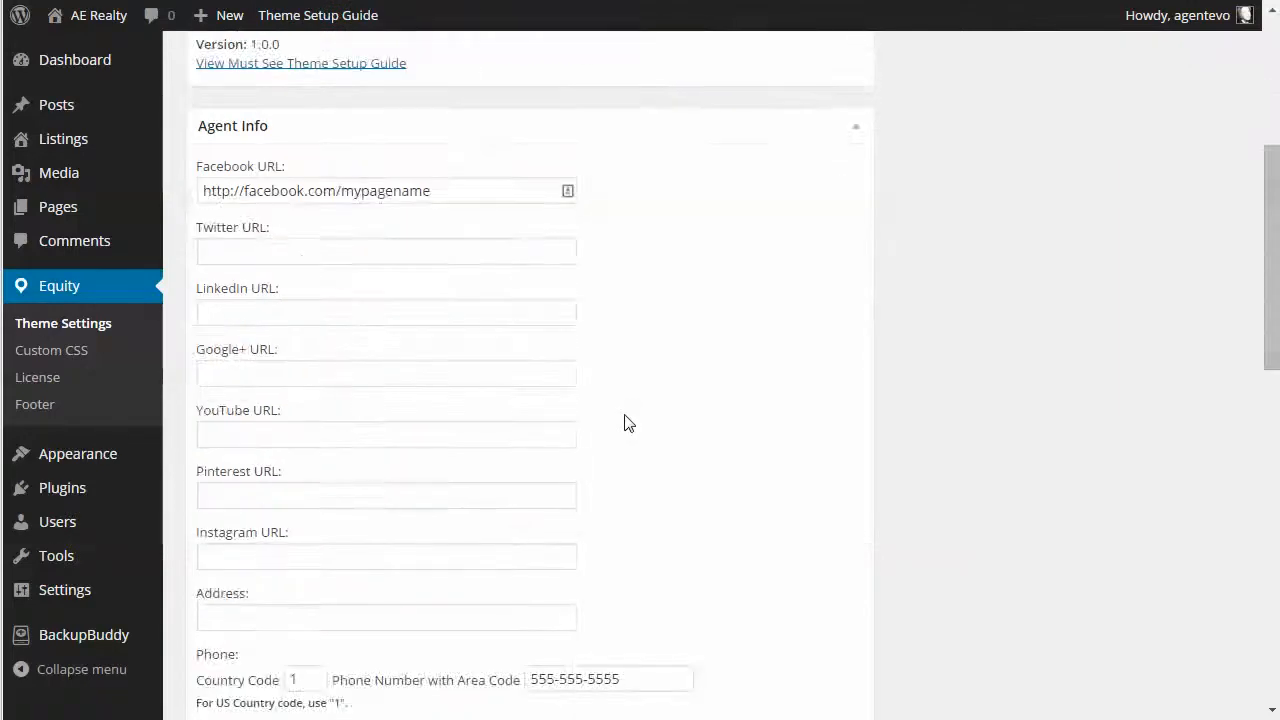
{"action": "scroll", "coordinate": [623, 423], "scroll_direction": "up", "scroll_amount": 4}
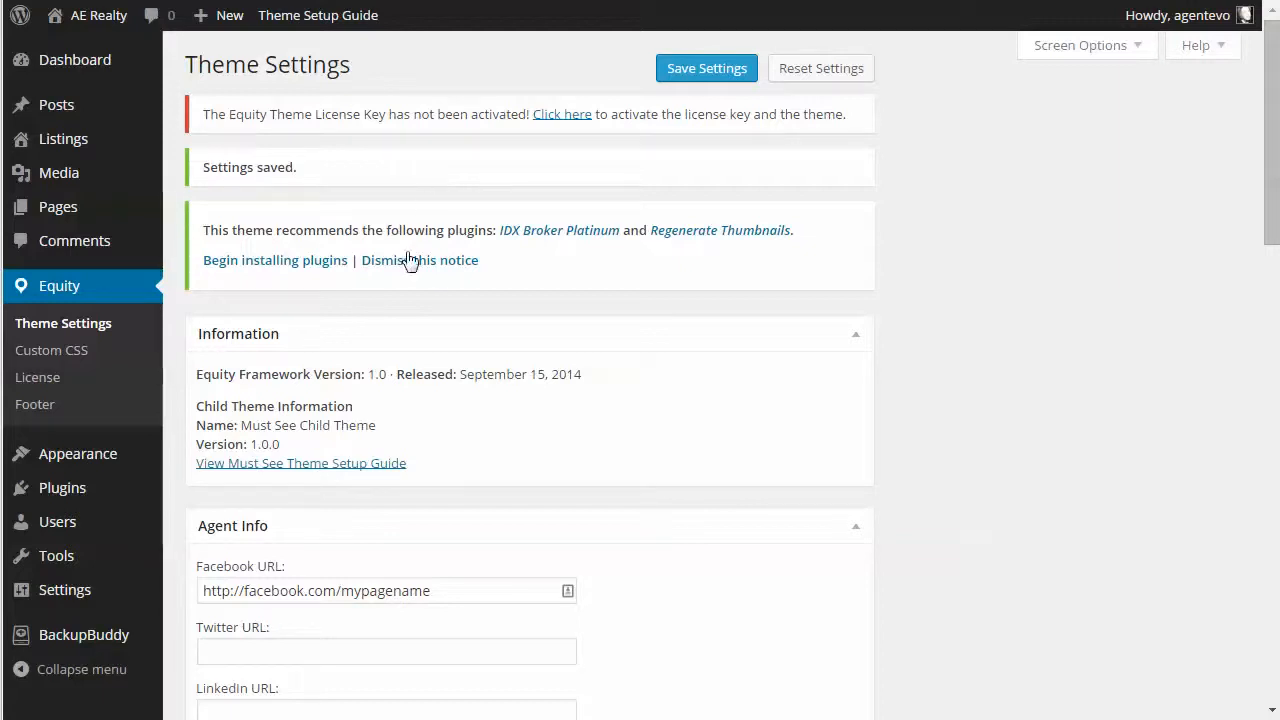
{"action": "mouse_move", "coordinate": [55, 455]}
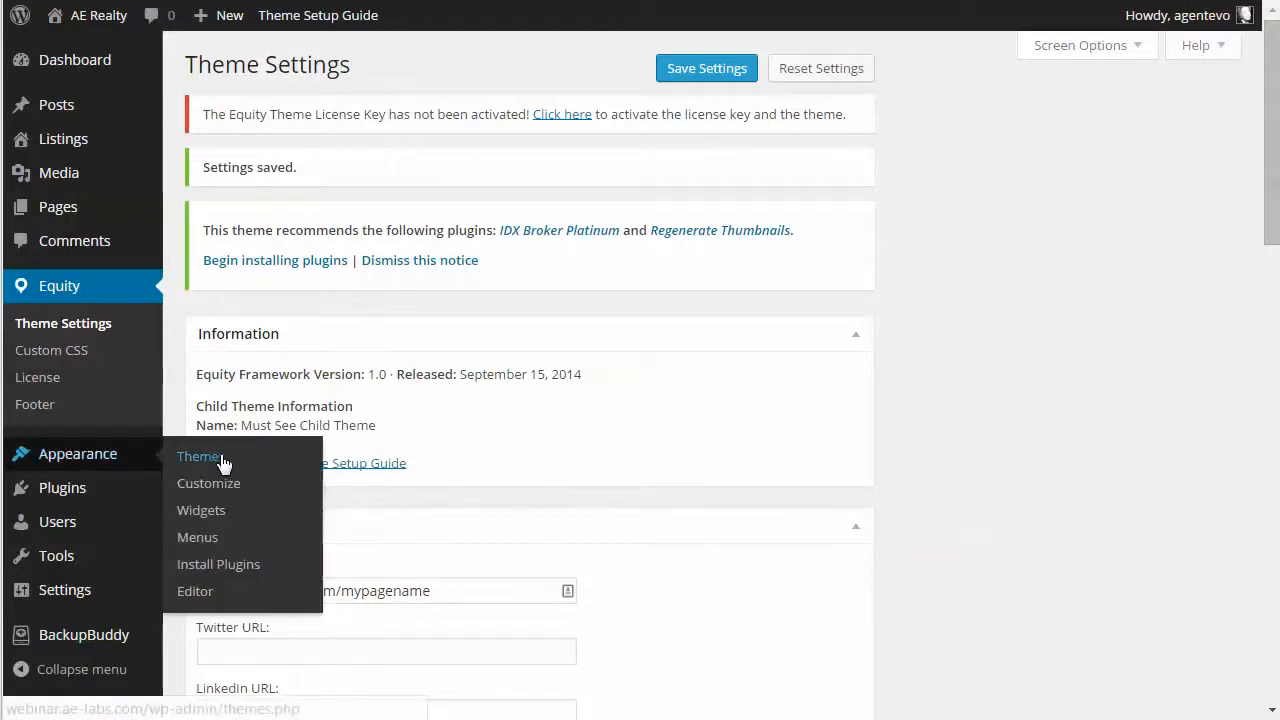
In the Customizer's Home Page section, review Home Top's title and background, then expand Home Middle
{"action": "left_click", "coordinate": [210, 487]}
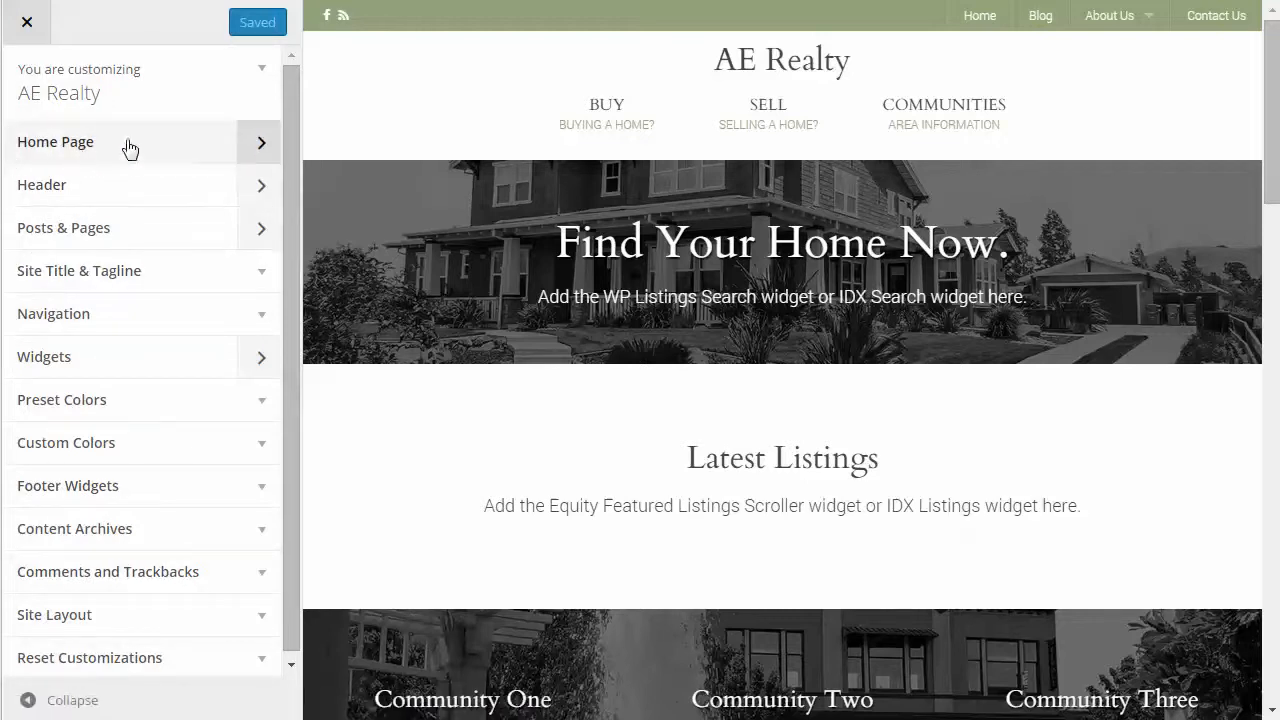
{"action": "left_click", "coordinate": [258, 148]}
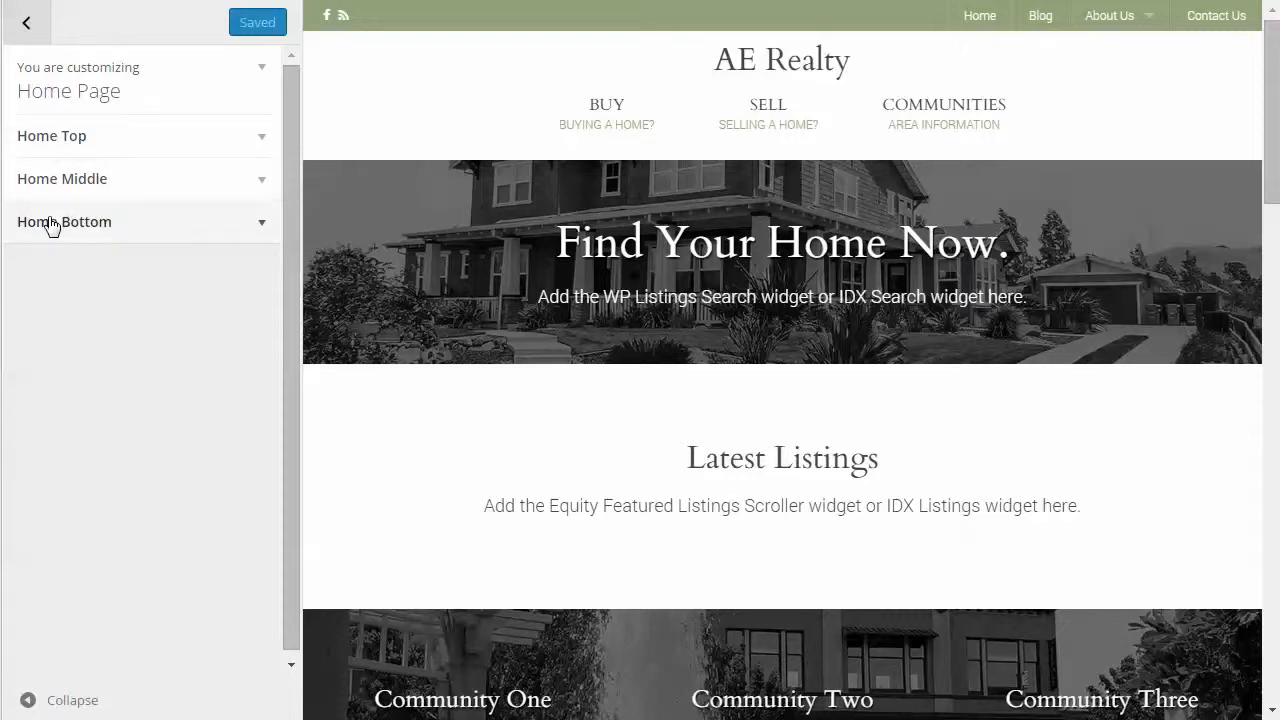
{"action": "left_click", "coordinate": [260, 137]}
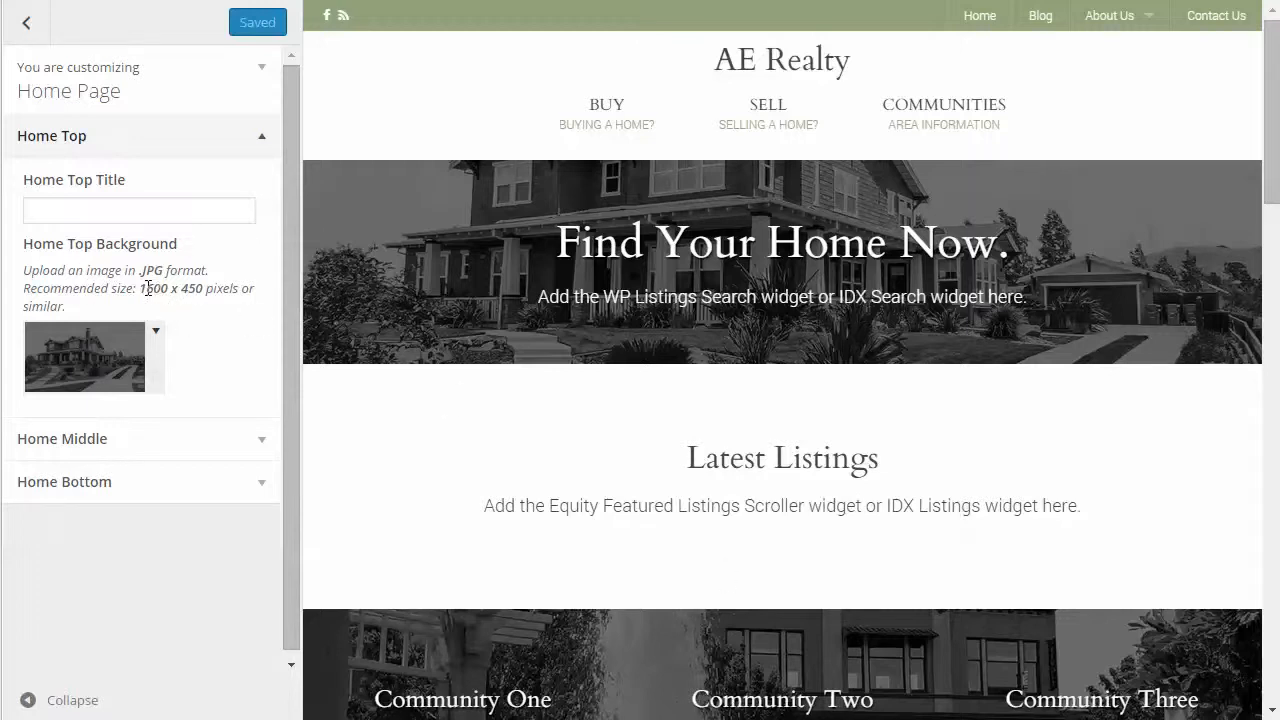
{"action": "left_click", "coordinate": [82, 350]}
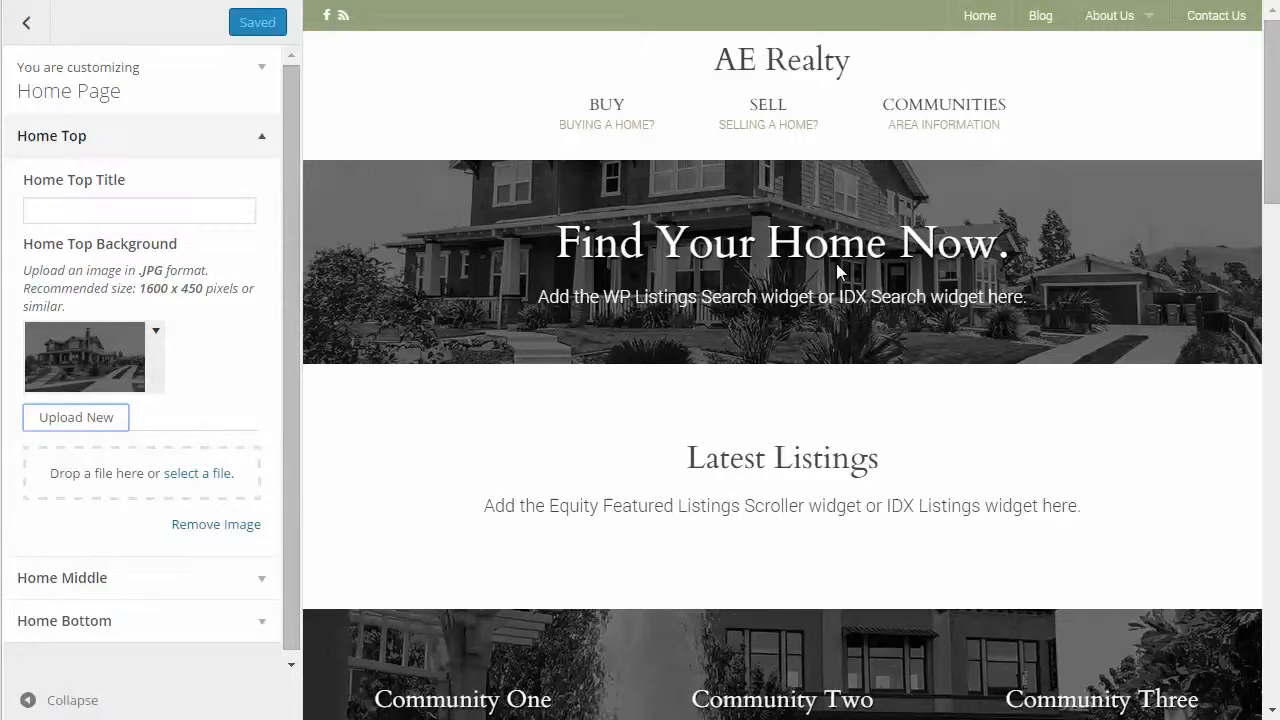
{"action": "left_click", "coordinate": [60, 210]}
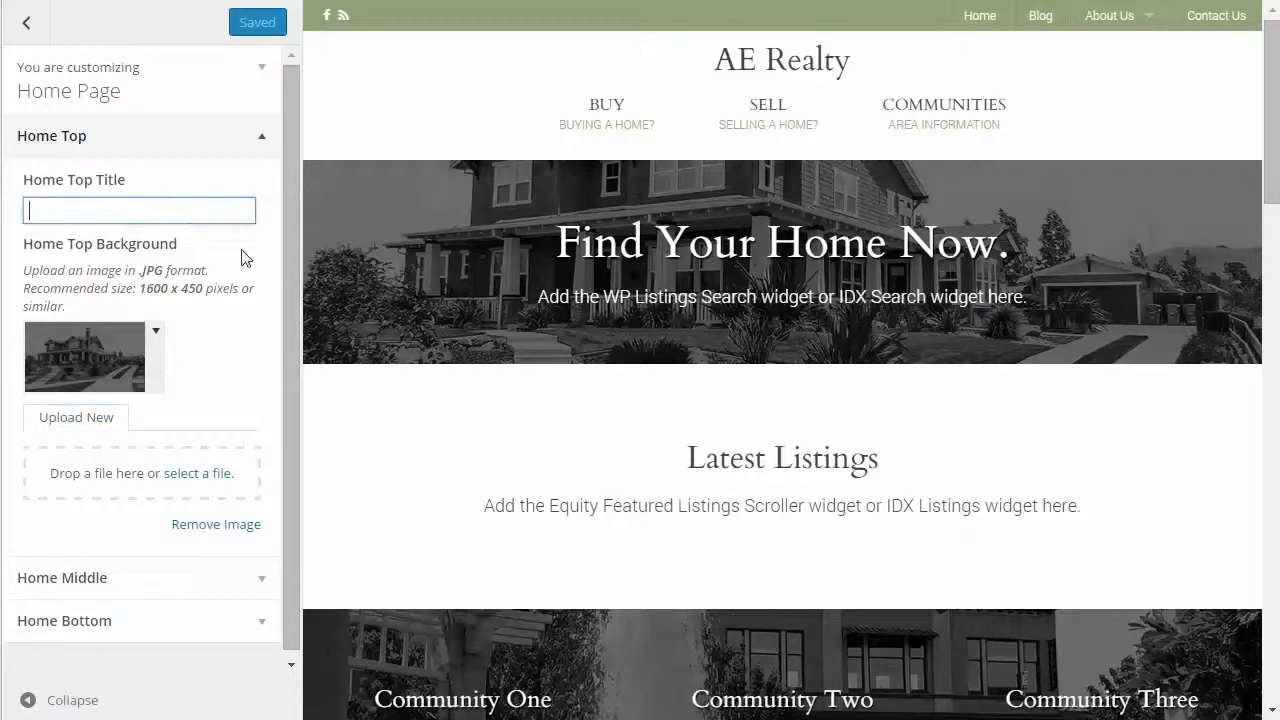
{"action": "left_click_drag", "start_coordinate": [296, 352], "coordinate": [294, 360]}
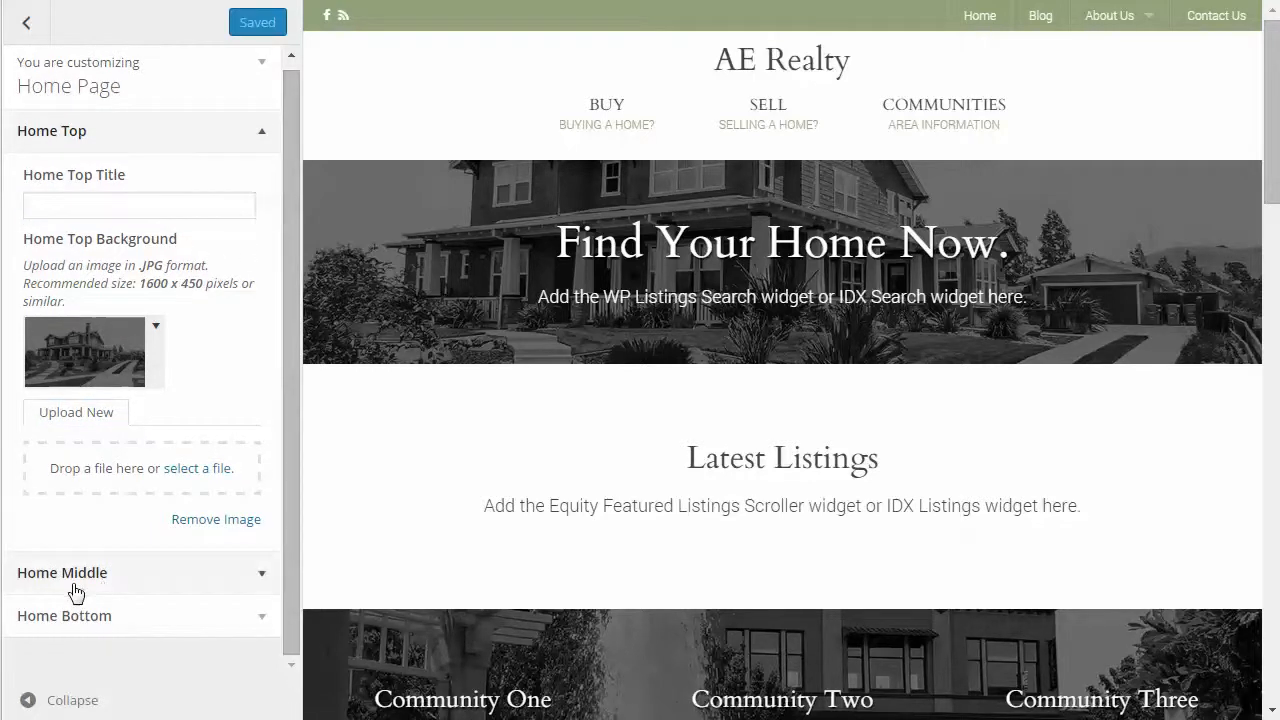
{"action": "left_click", "coordinate": [259, 575]}
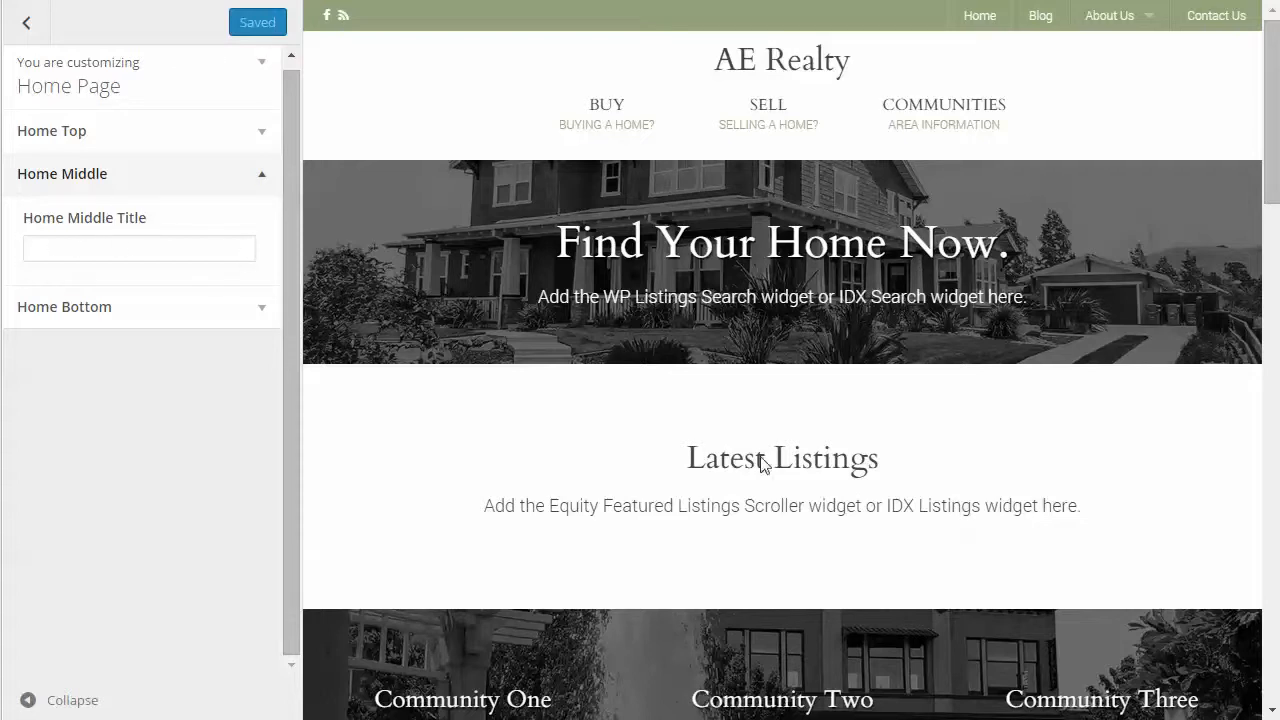
Title the middle section 'Home Middle' above Latest Listings, then bring up the Home Bottom title field
{"action": "left_click_drag", "start_coordinate": [686, 458], "coordinate": [897, 482]}
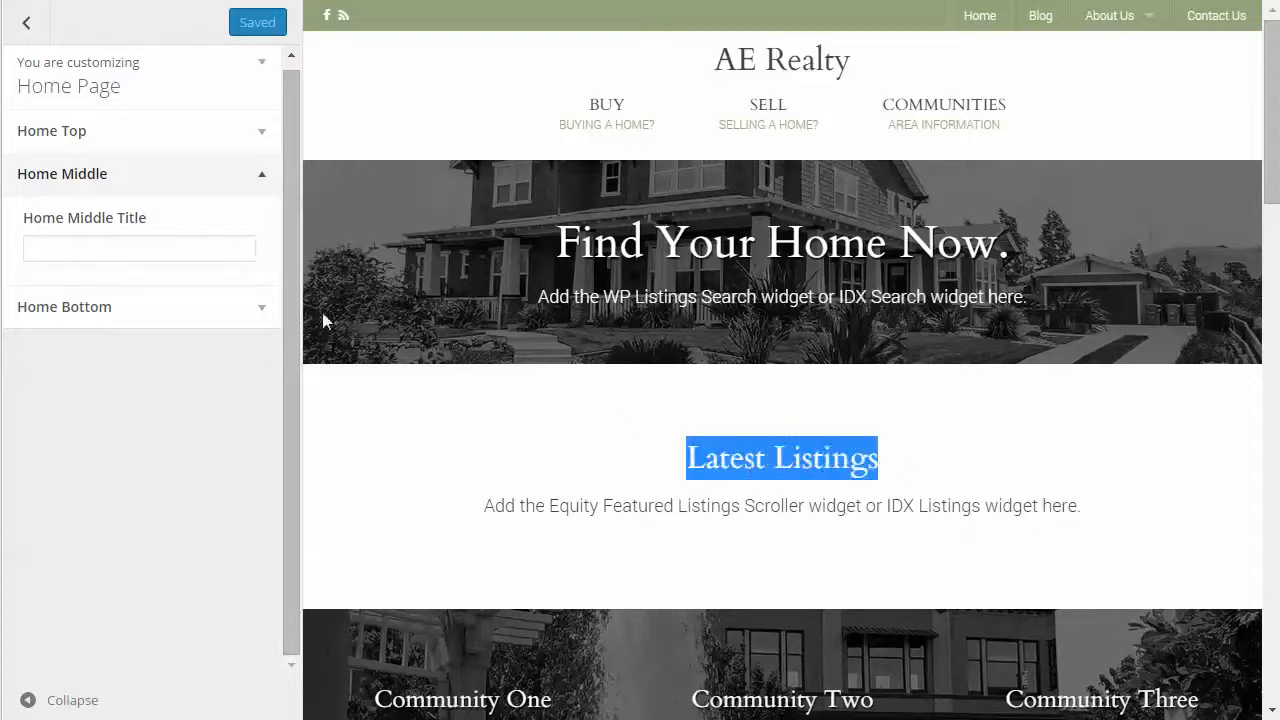
{"action": "left_click", "coordinate": [108, 243]}
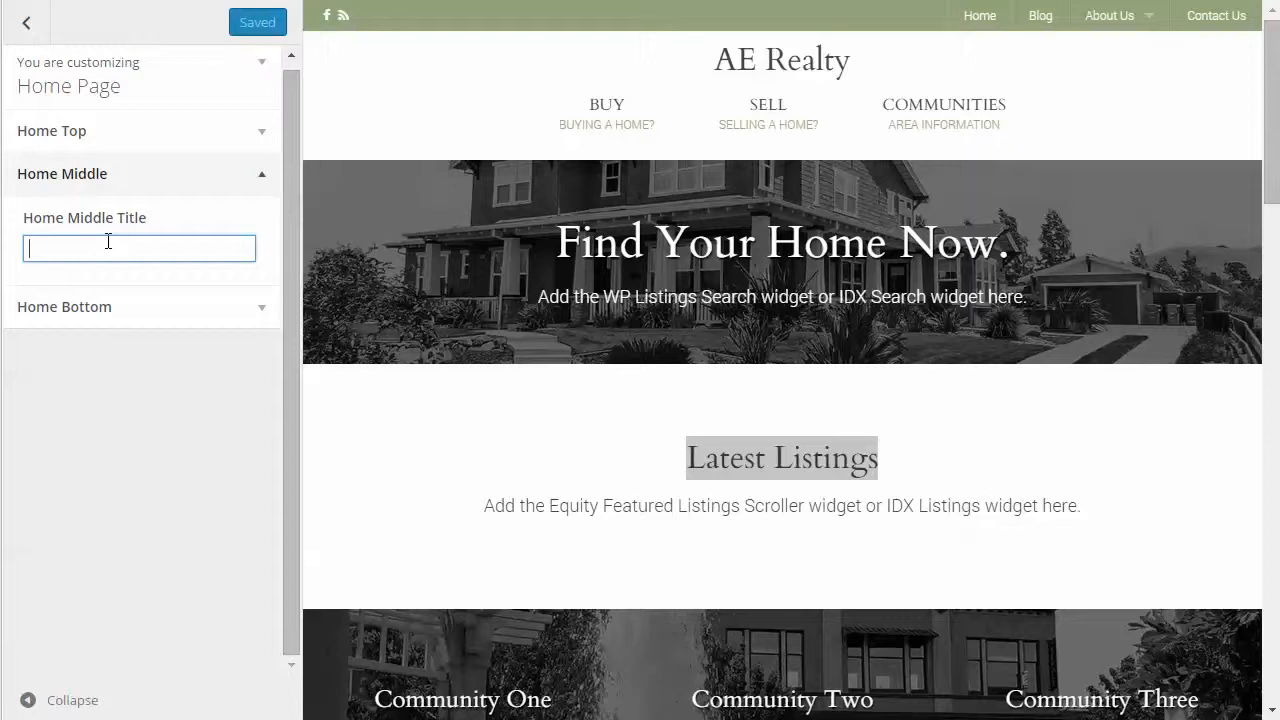
{"action": "type", "text": "Home Middle"}
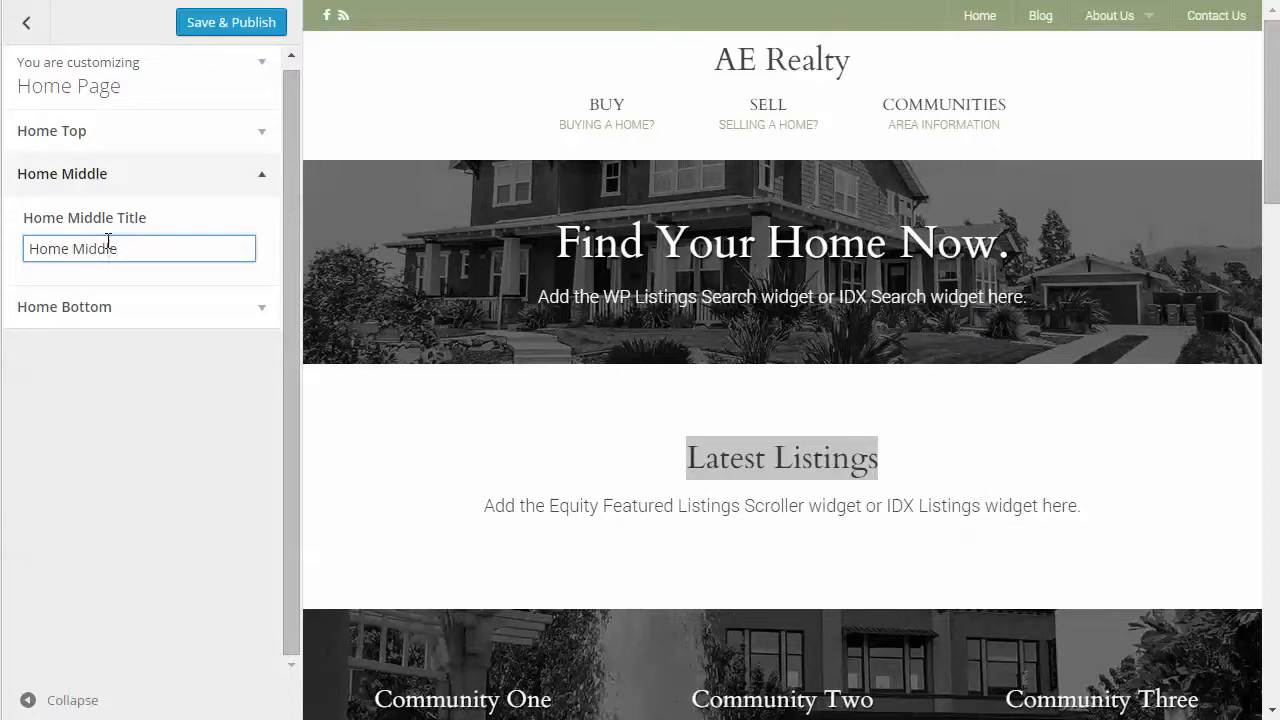
{"action": "left_click", "coordinate": [261, 316]}
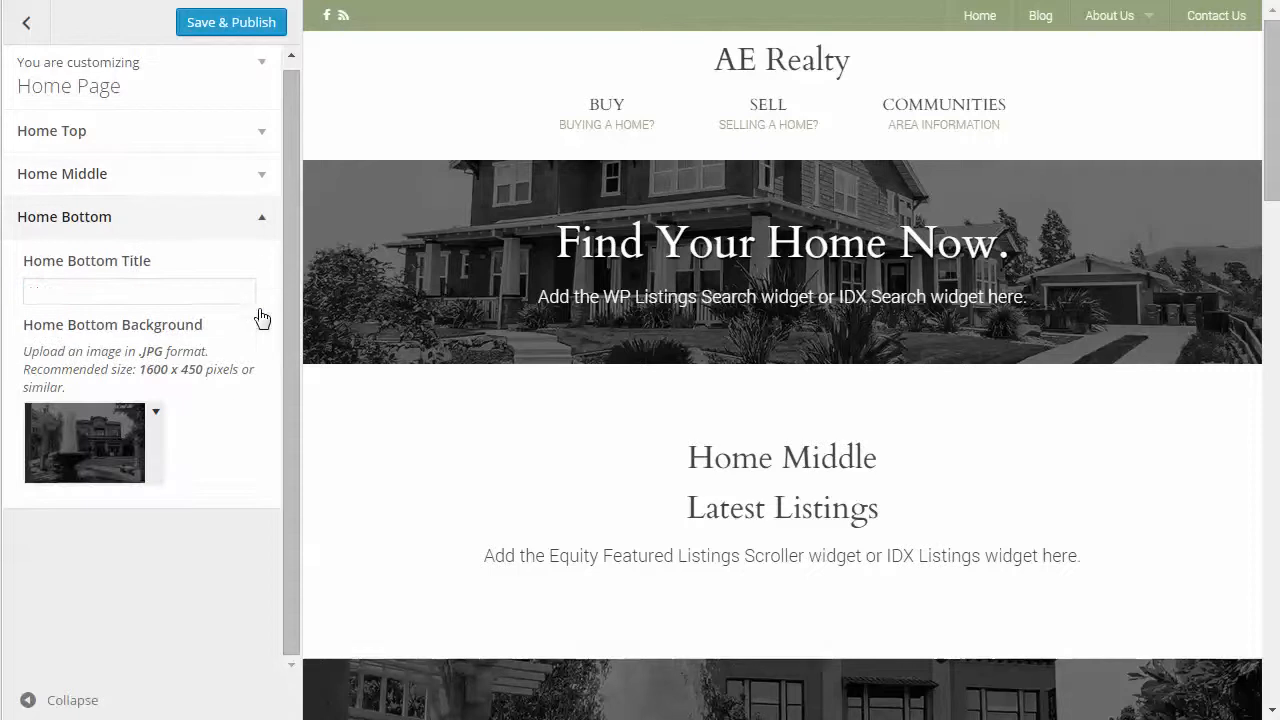
{"action": "left_click", "coordinate": [131, 291]}
{"action": "scroll", "coordinate": [490, 522], "scroll_direction": "down", "scroll_amount": 1}
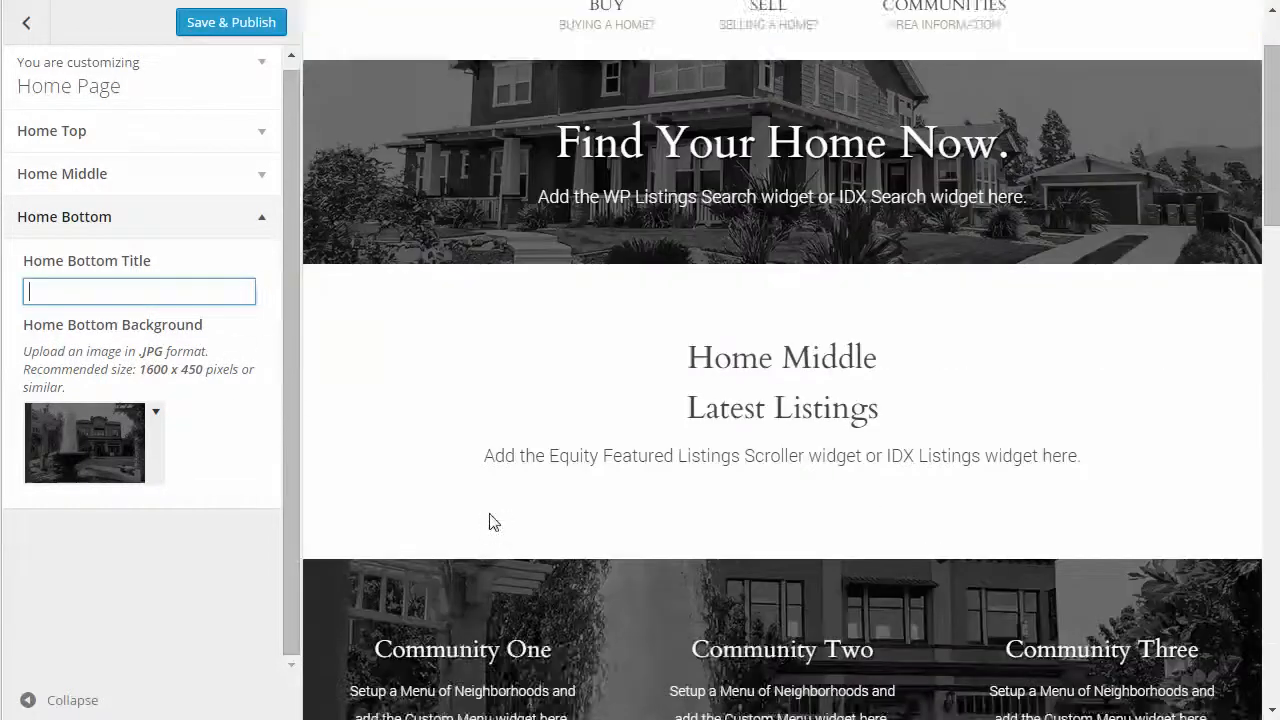
{"action": "scroll", "coordinate": [490, 522], "scroll_direction": "down", "scroll_amount": 2}
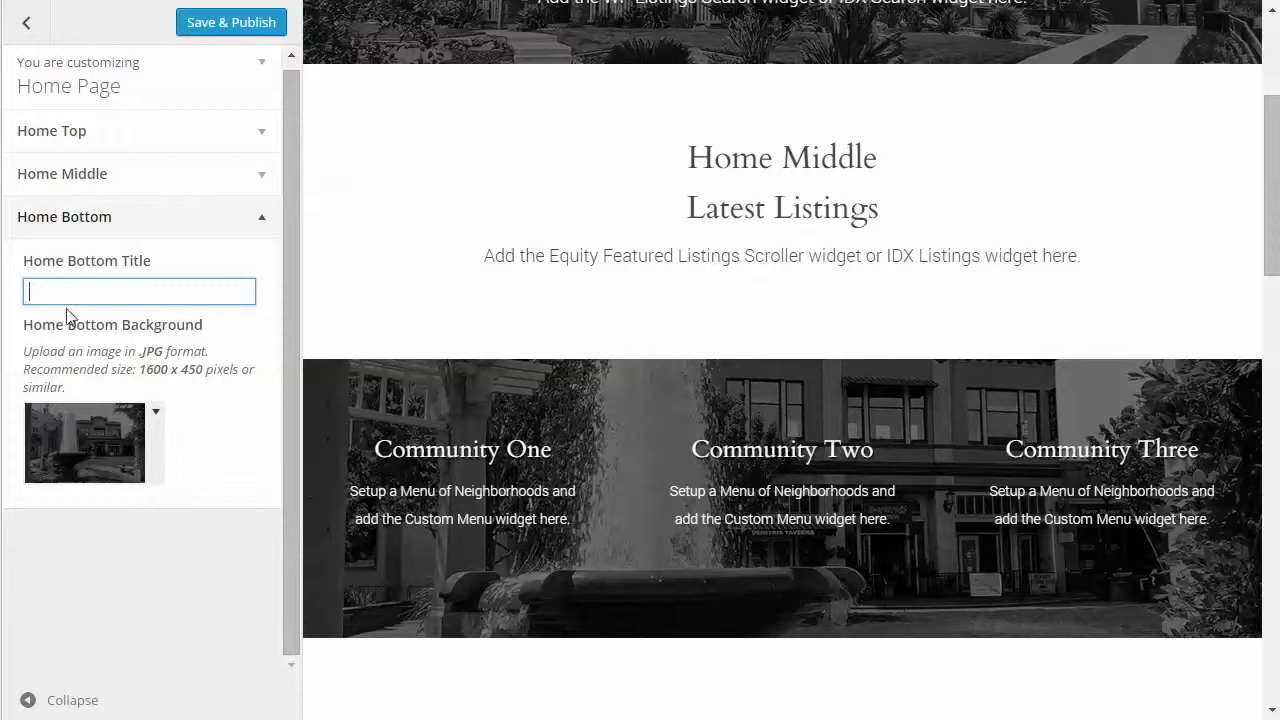
Upload Fotolia_43202815_X-resized.jpg from Template Photos as the Home Bottom background
{"action": "left_click", "coordinate": [73, 434]}
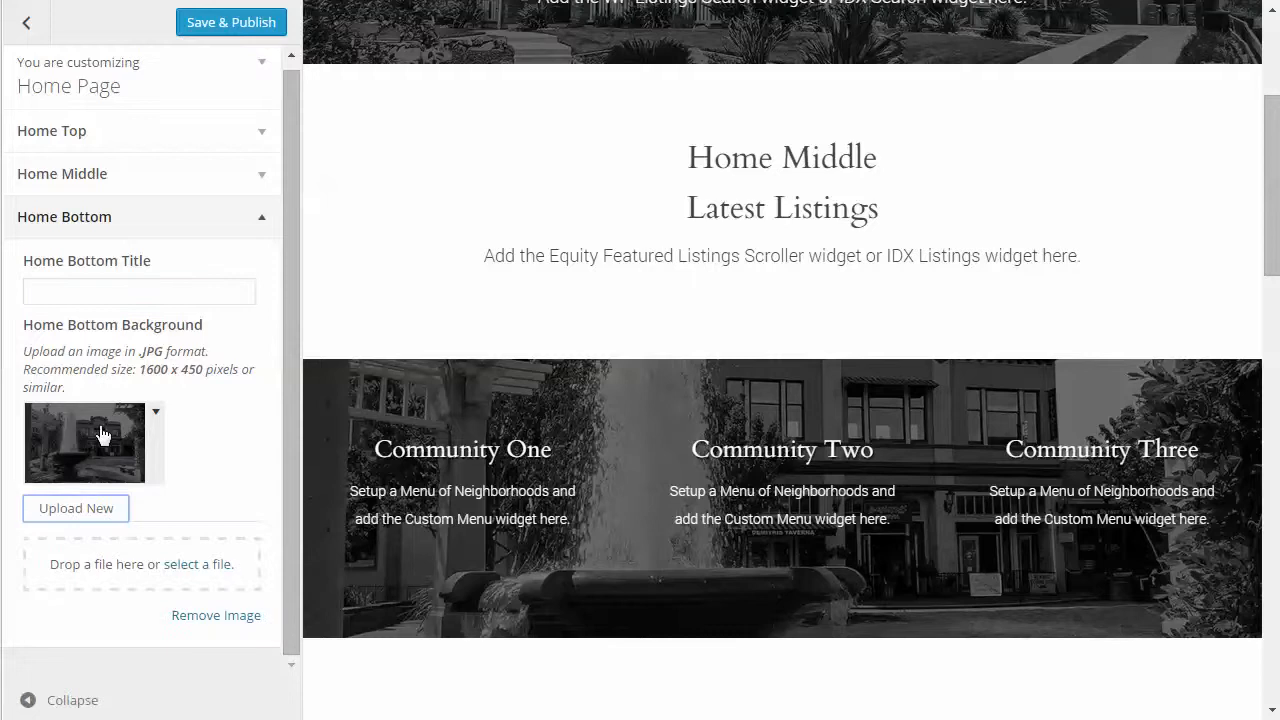
{"action": "left_click", "coordinate": [200, 566]}
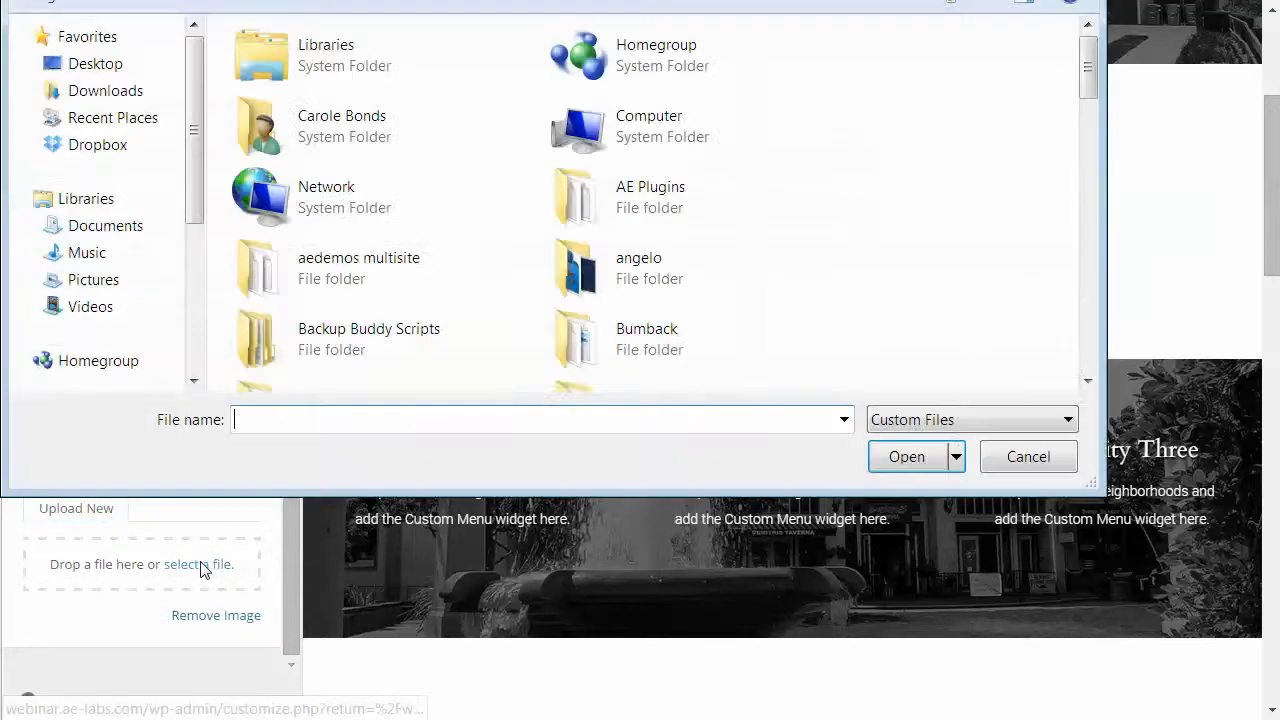
{"action": "left_click_drag", "start_coordinate": [1088, 68], "coordinate": [1059, 304]}
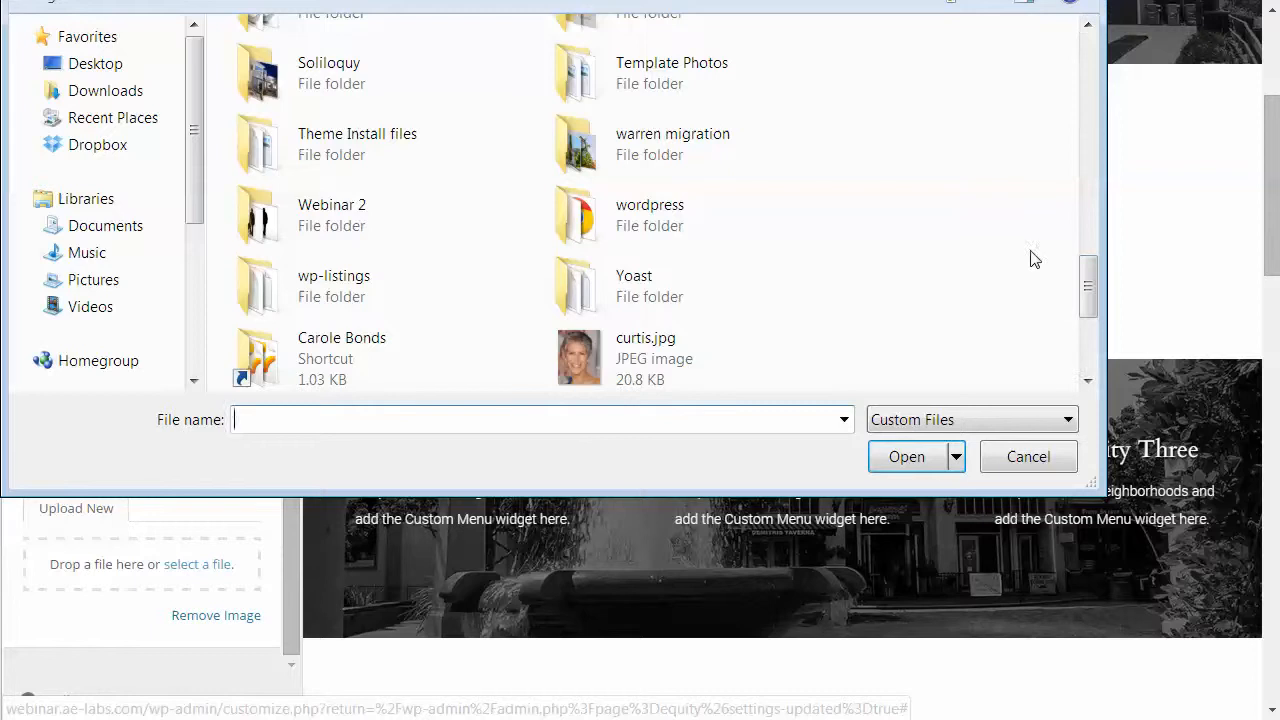
{"action": "double_click", "coordinate": [665, 72]}
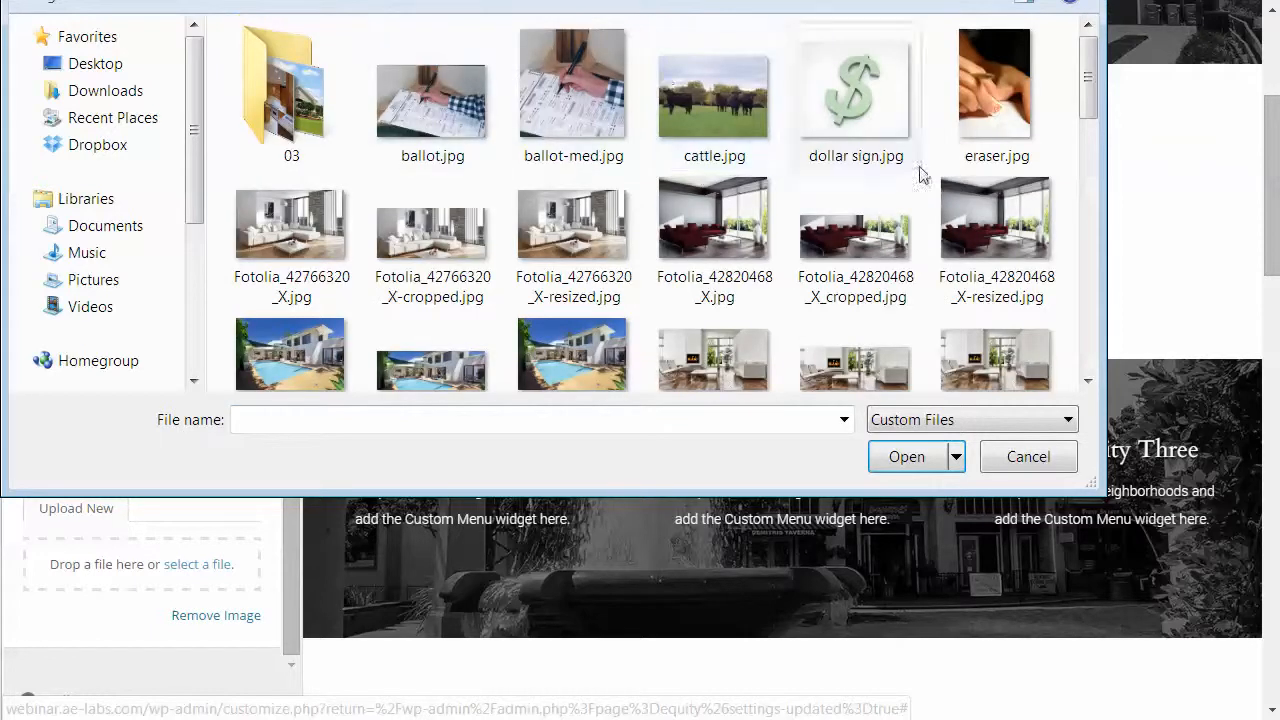
{"action": "left_click_drag", "start_coordinate": [1089, 87], "coordinate": [1089, 102]}
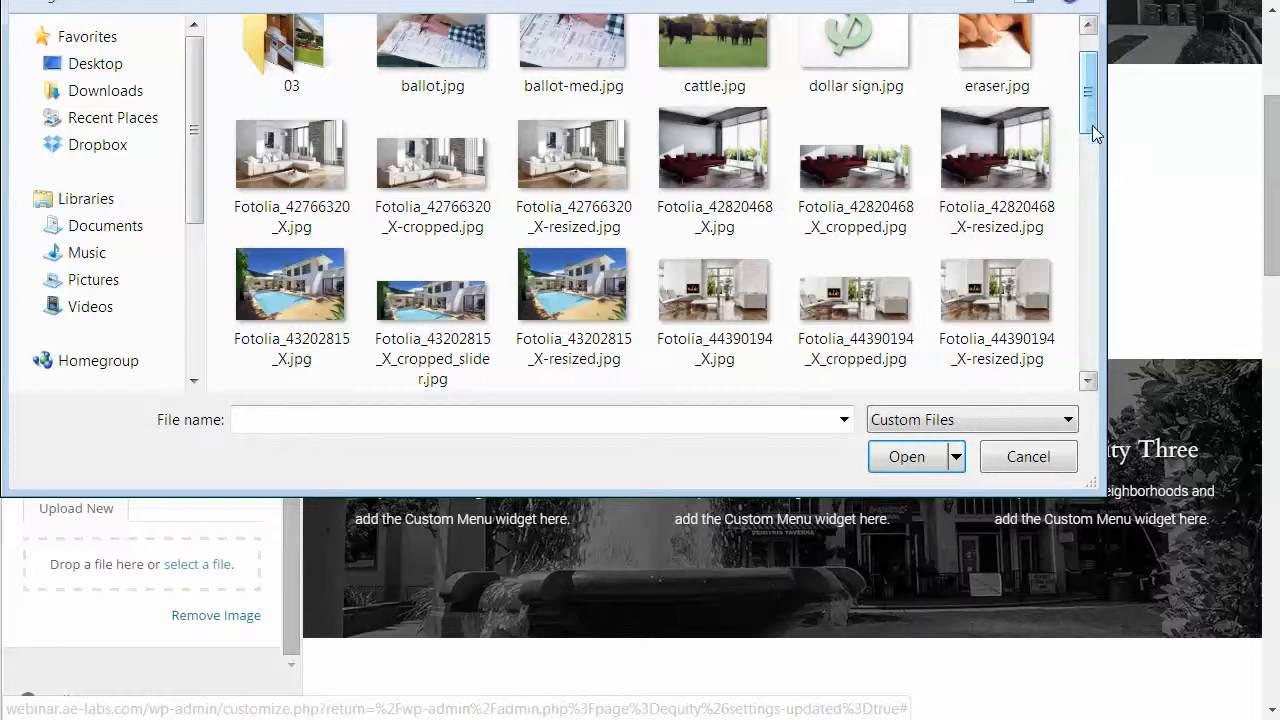
{"action": "left_click", "coordinate": [596, 290]}
{"action": "left_click", "coordinate": [908, 458]}
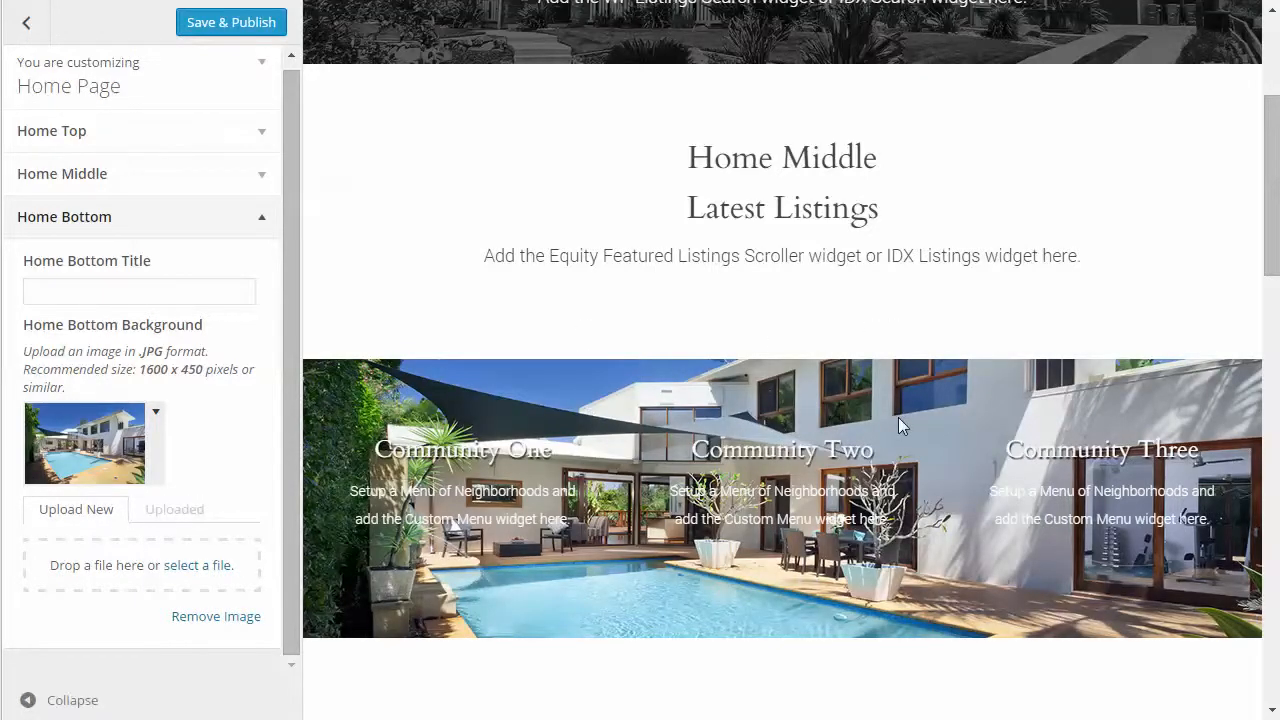
Save & Publish the customizer changes and bring up the Header section's Icons and Logo options
{"action": "left_click", "coordinate": [215, 31]}
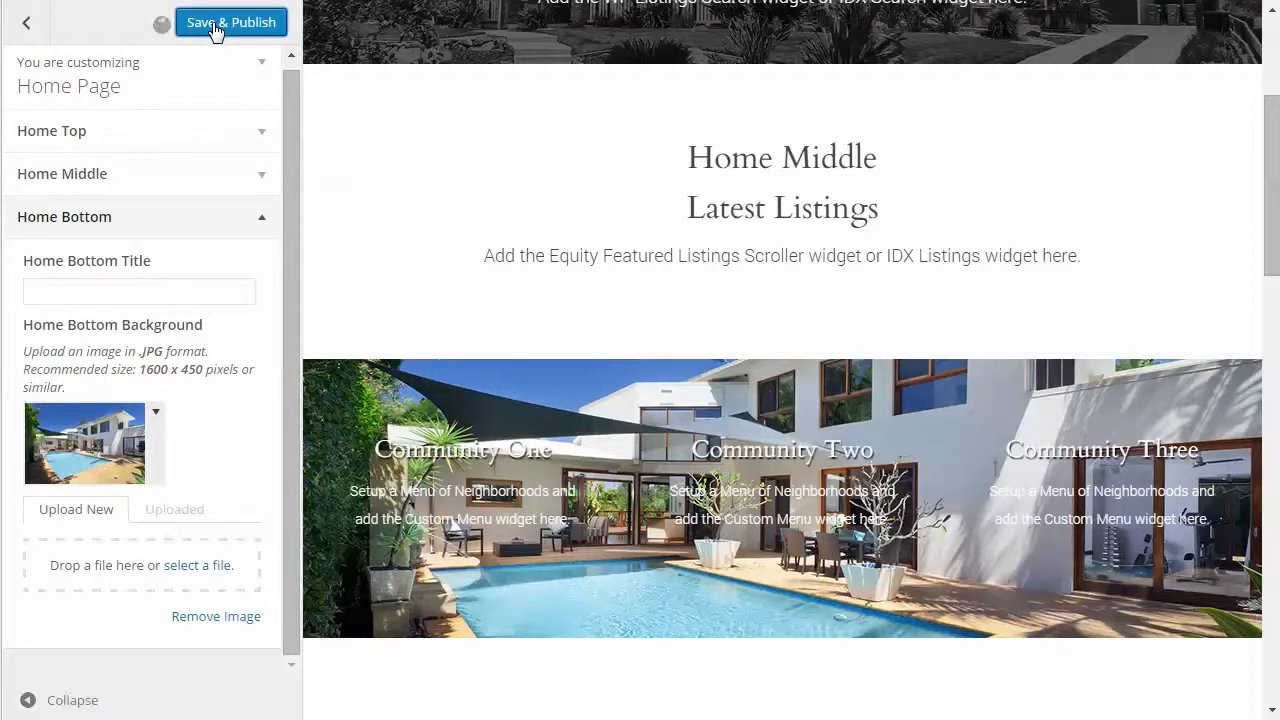
{"action": "left_click", "coordinate": [29, 27]}
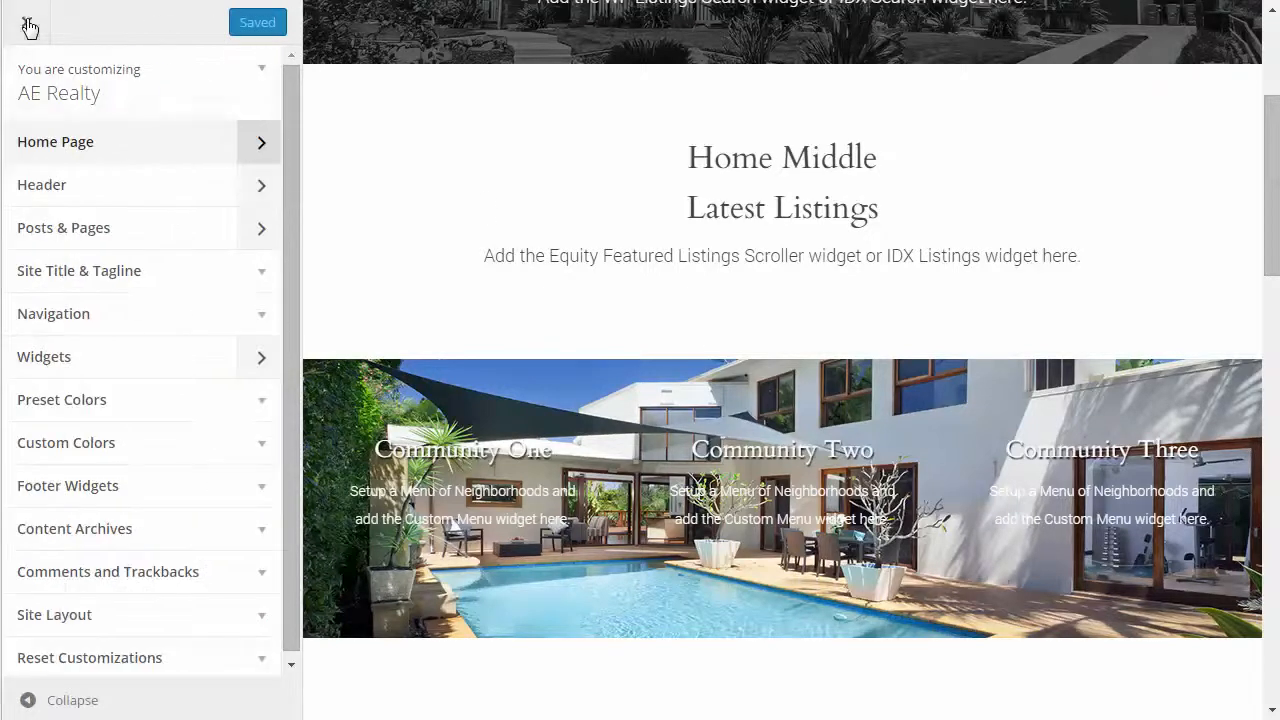
{"action": "left_click", "coordinate": [254, 189]}
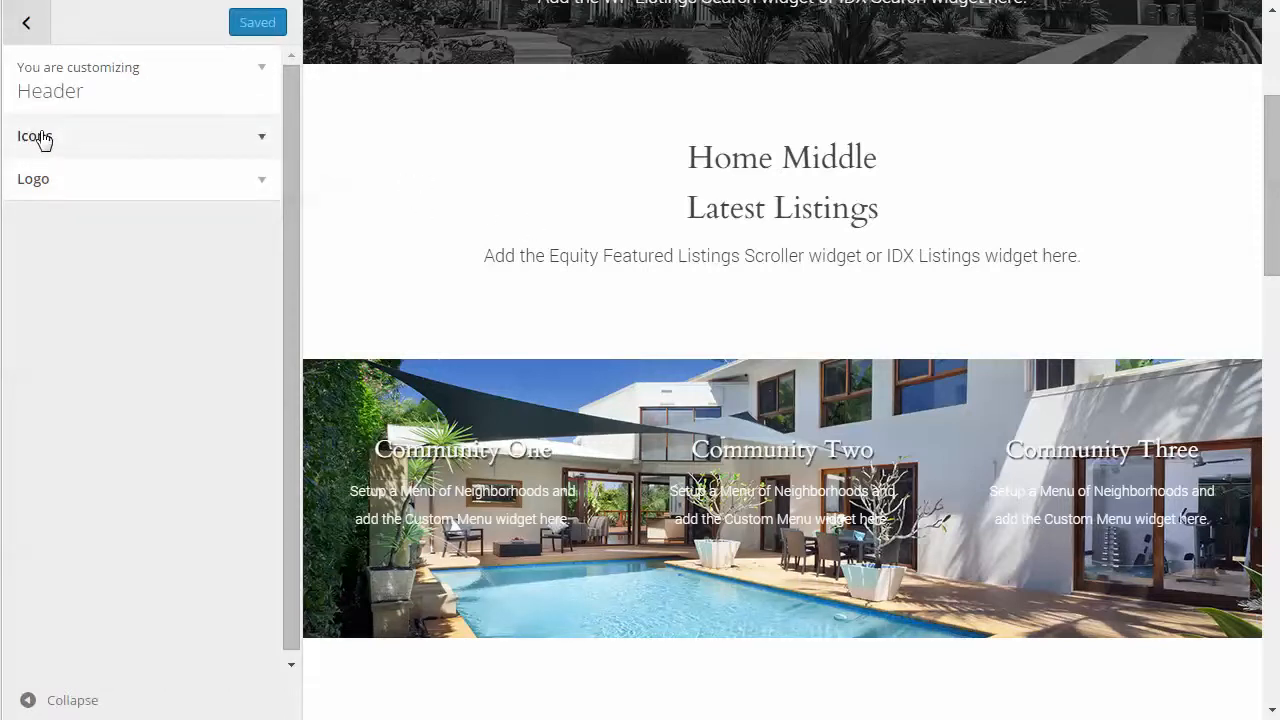
{"action": "left_click", "coordinate": [258, 139]}
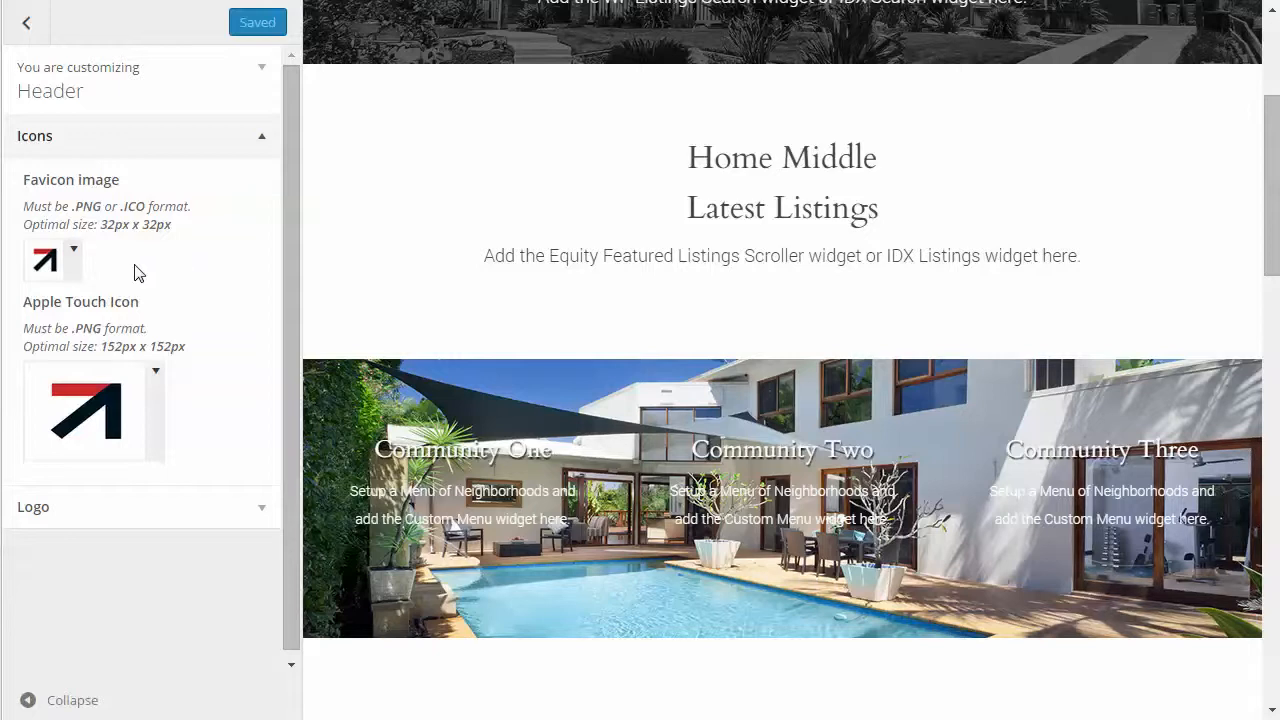
{"action": "left_click", "coordinate": [45, 263]}
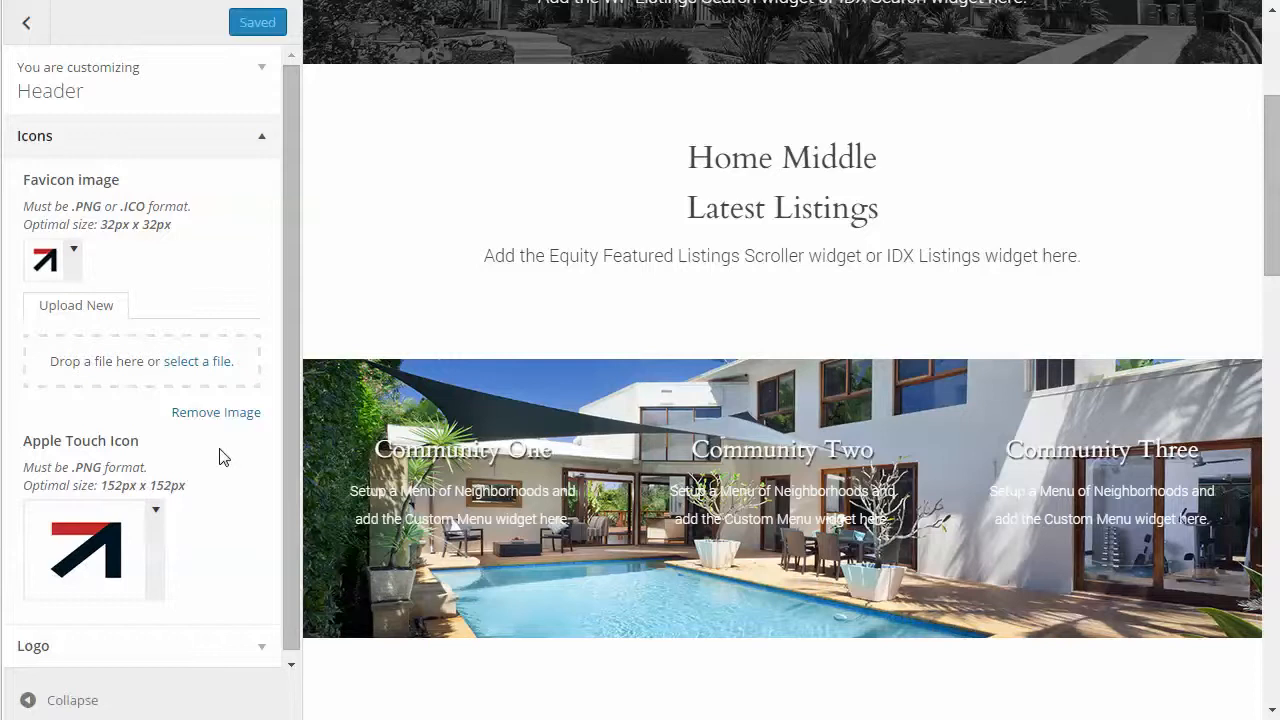
{"action": "left_click_drag", "start_coordinate": [108, 487], "coordinate": [184, 486]}
{"action": "left_click", "coordinate": [196, 489]}
{"action": "left_click", "coordinate": [83, 556]}
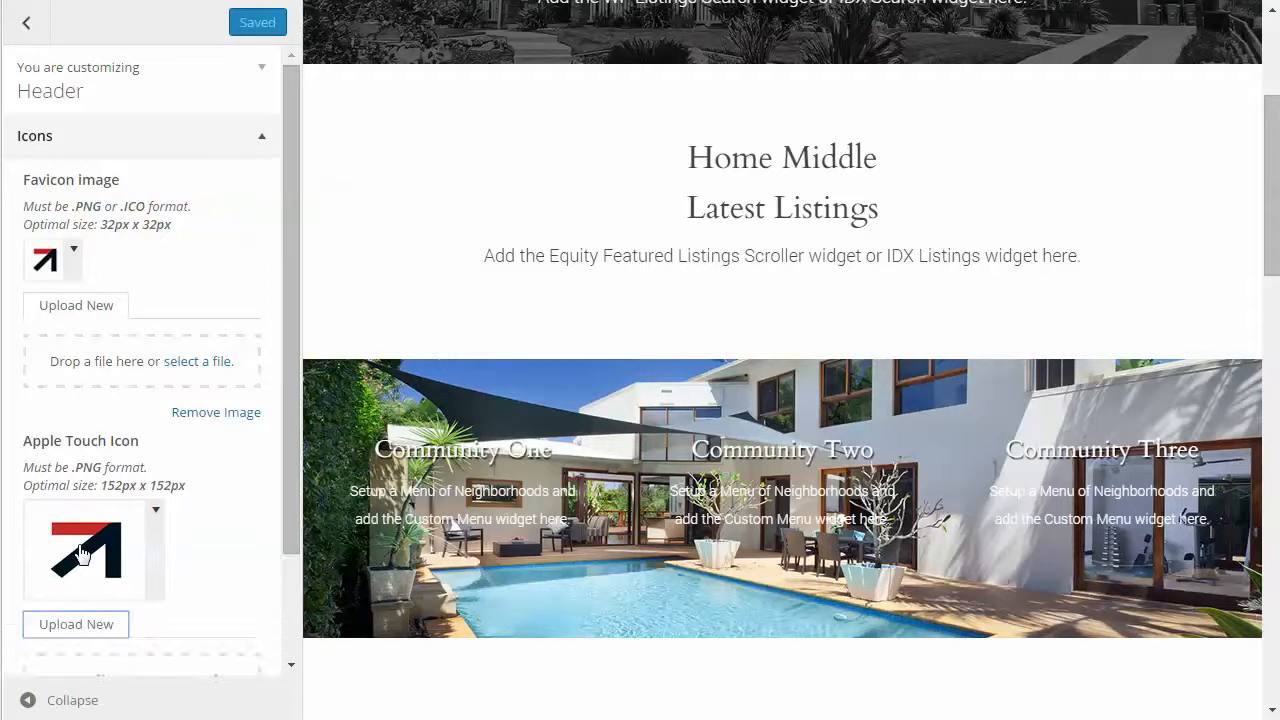
{"action": "left_click", "coordinate": [265, 143]}
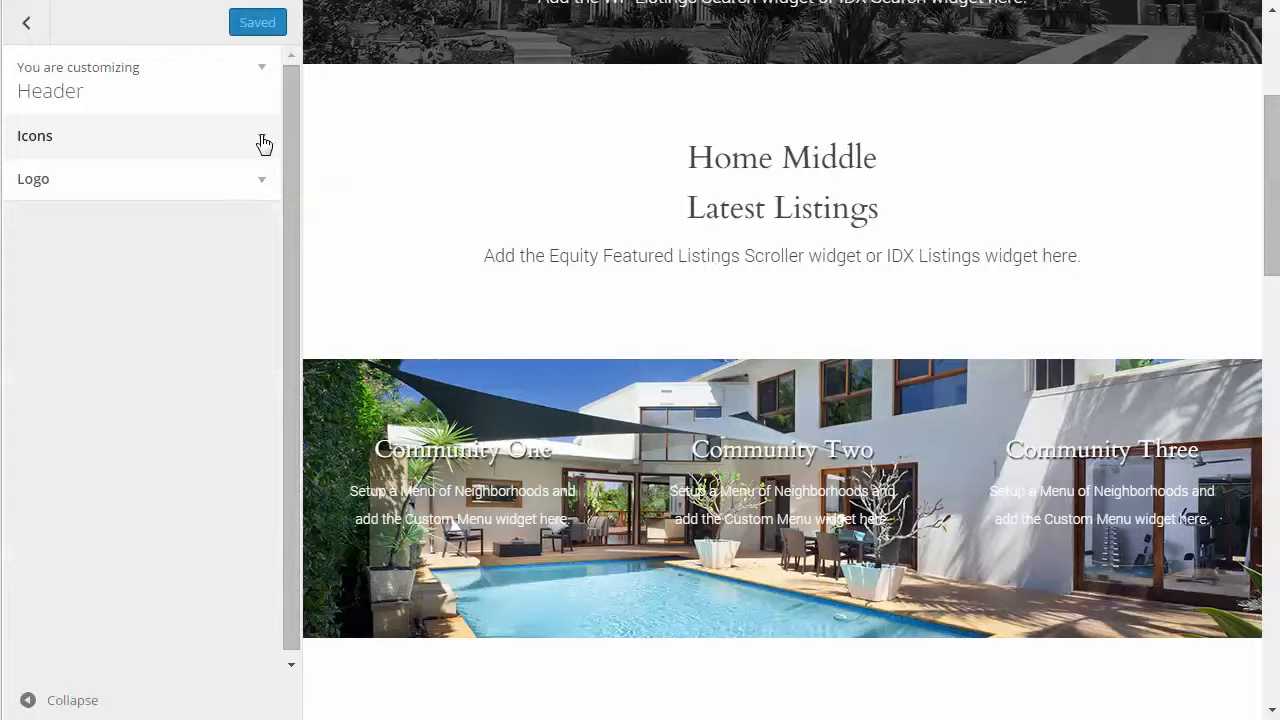
Switch the header logo to Custom Image without uploading a logo file
{"action": "left_click", "coordinate": [260, 184]}
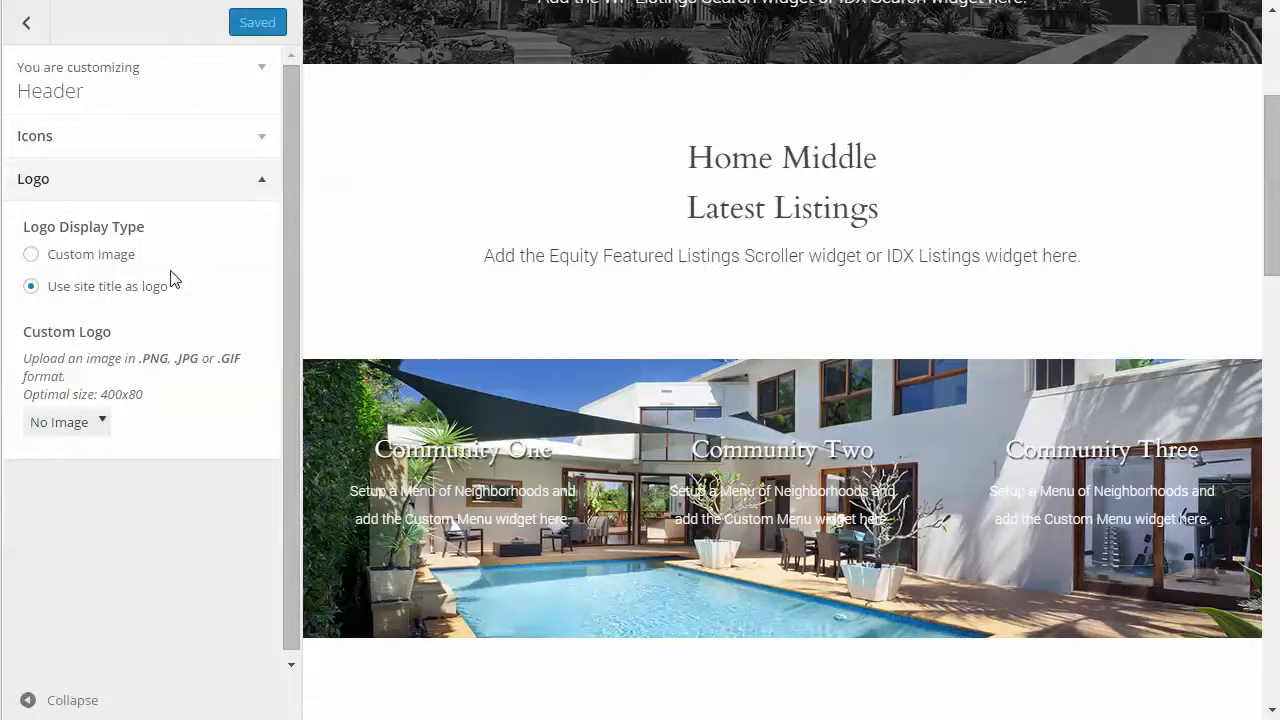
{"action": "scroll", "coordinate": [639, 258], "scroll_direction": "up", "scroll_amount": 3}
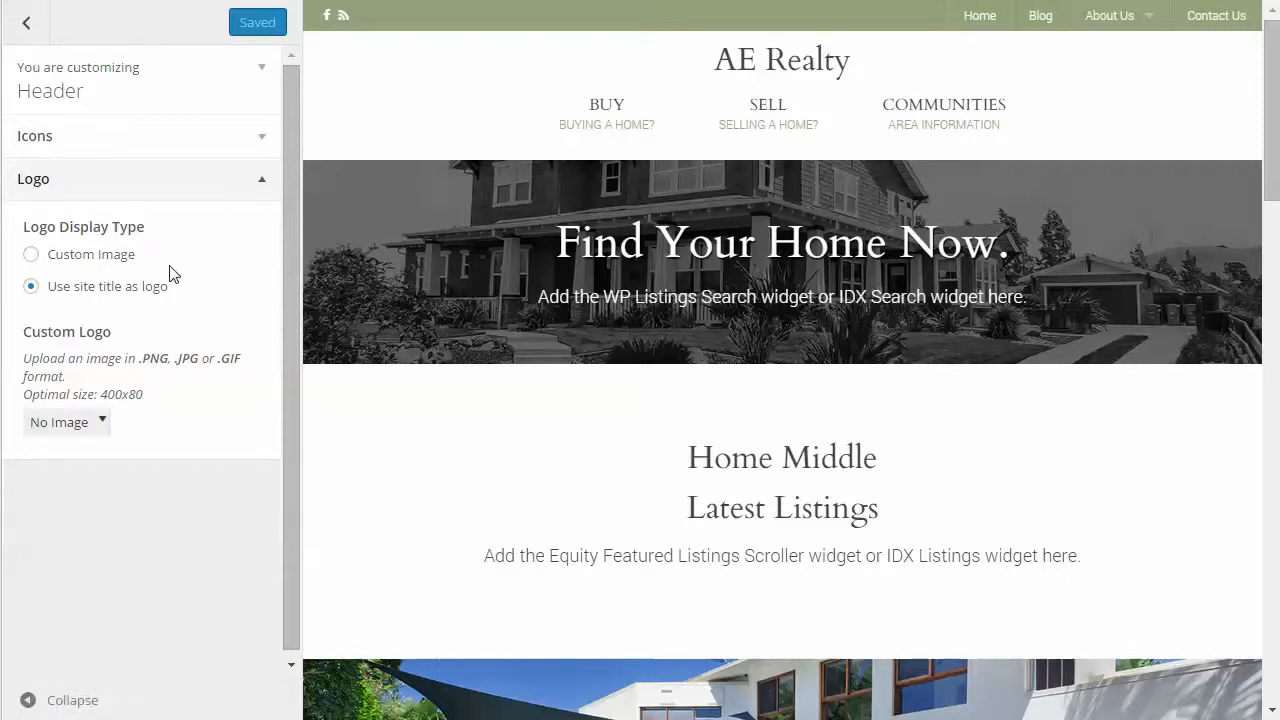
{"action": "left_click", "coordinate": [32, 256]}
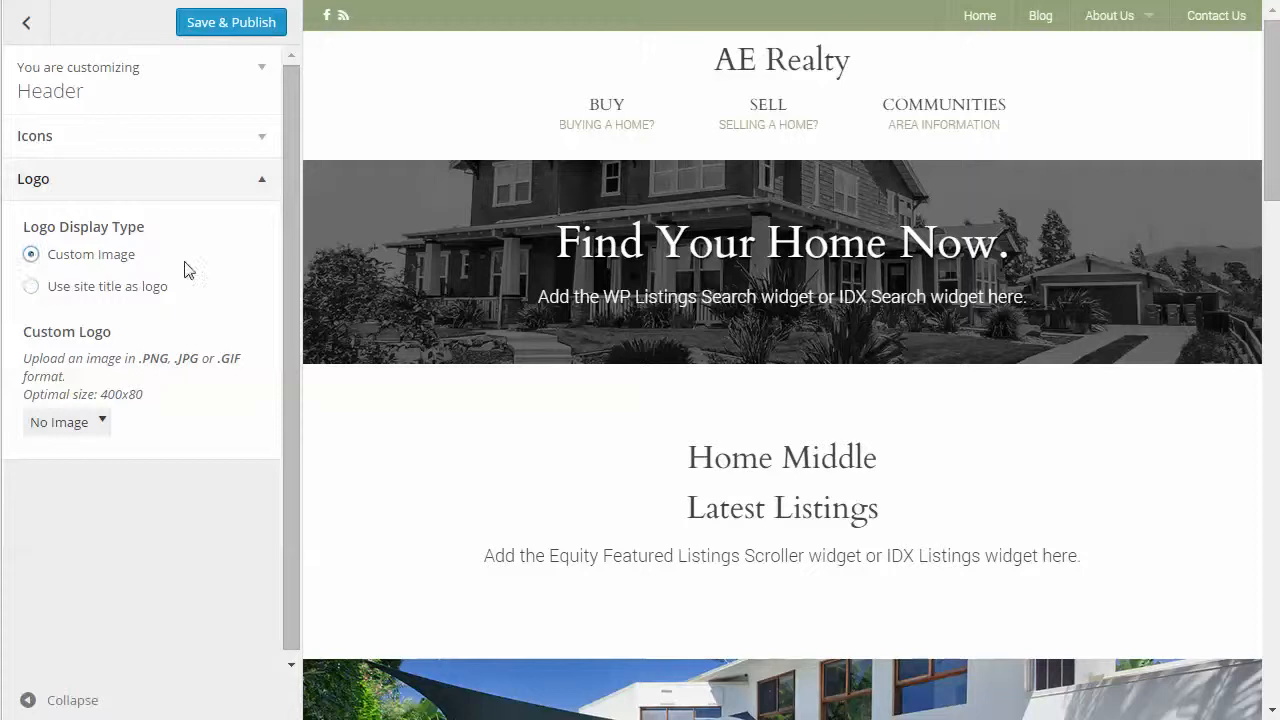
{"action": "left_click", "coordinate": [72, 422]}
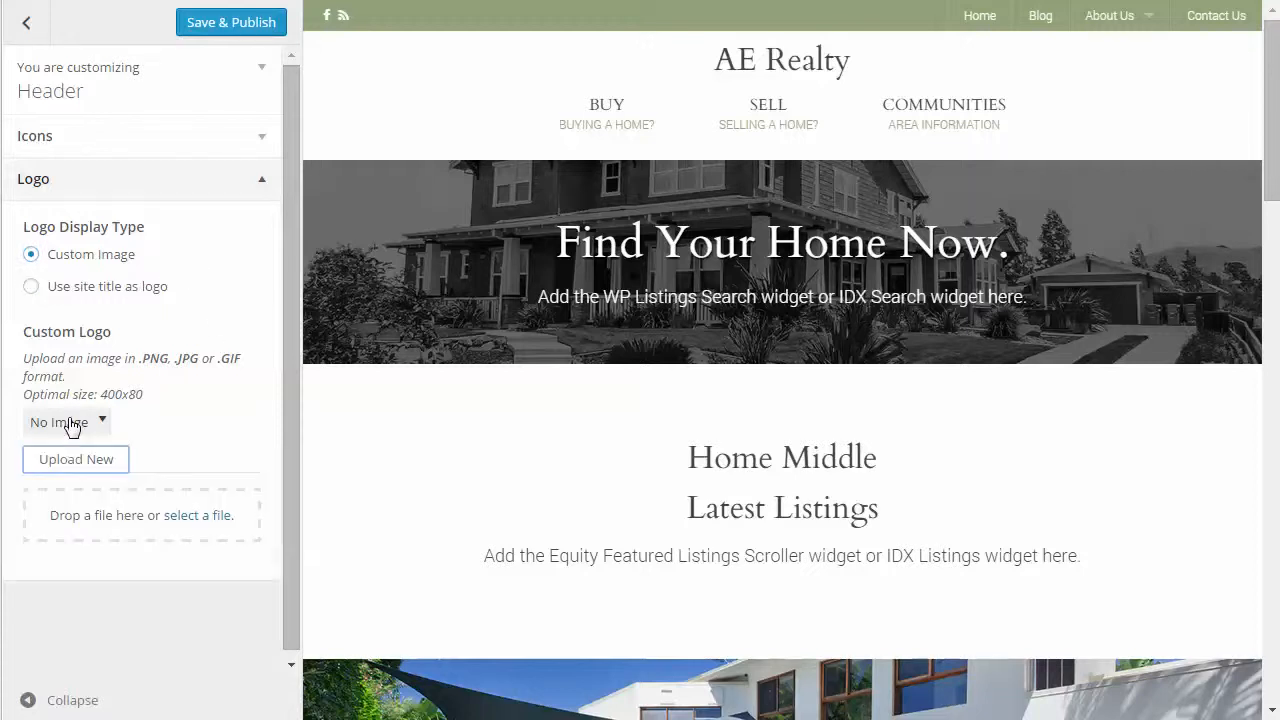
{"action": "left_click", "coordinate": [190, 515]}
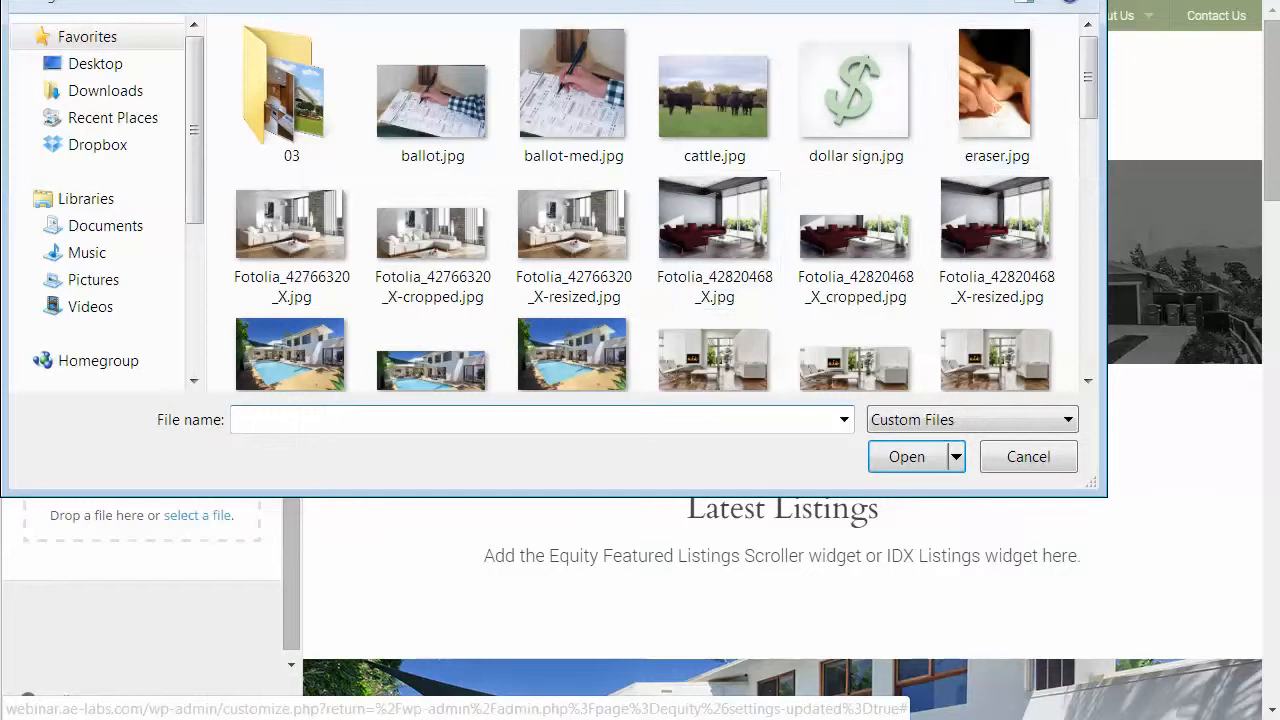
{"action": "key", "text": "Escape"}
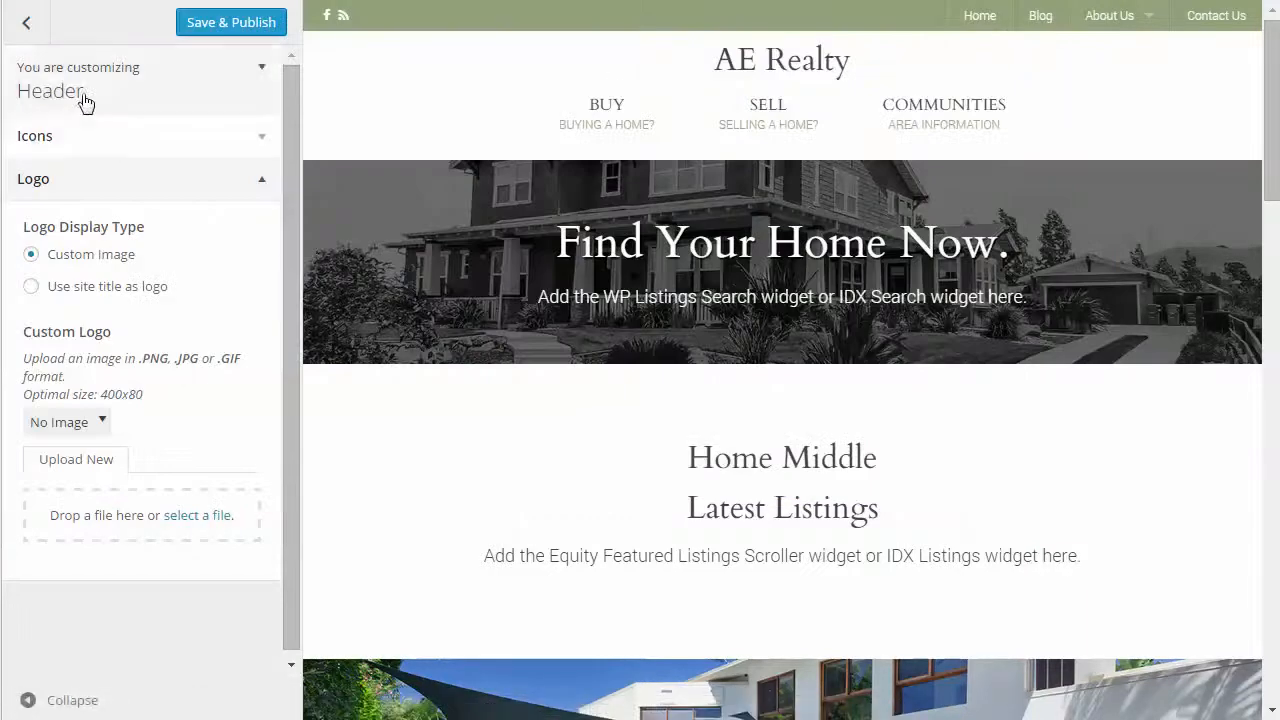
{"action": "left_click", "coordinate": [27, 30]}
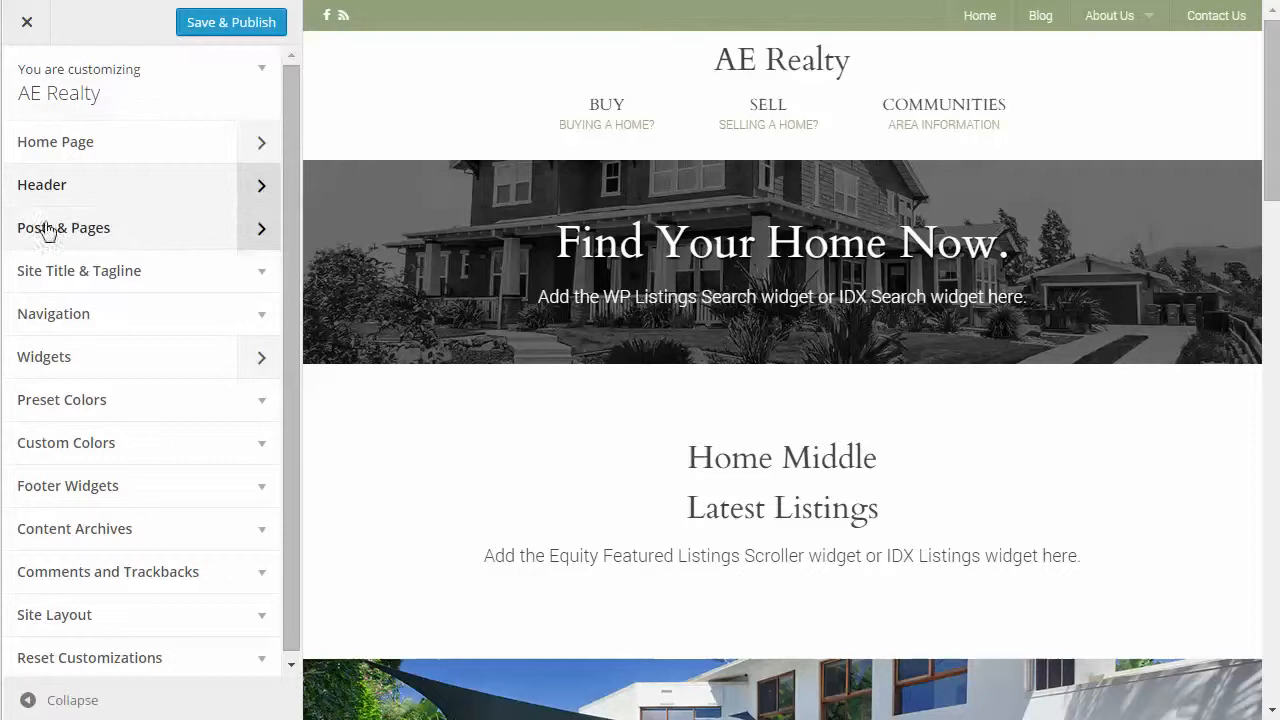
Preview the Buy page and inspect its single-page header background, recommended at 1280 x 350
{"action": "left_click", "coordinate": [254, 238]}
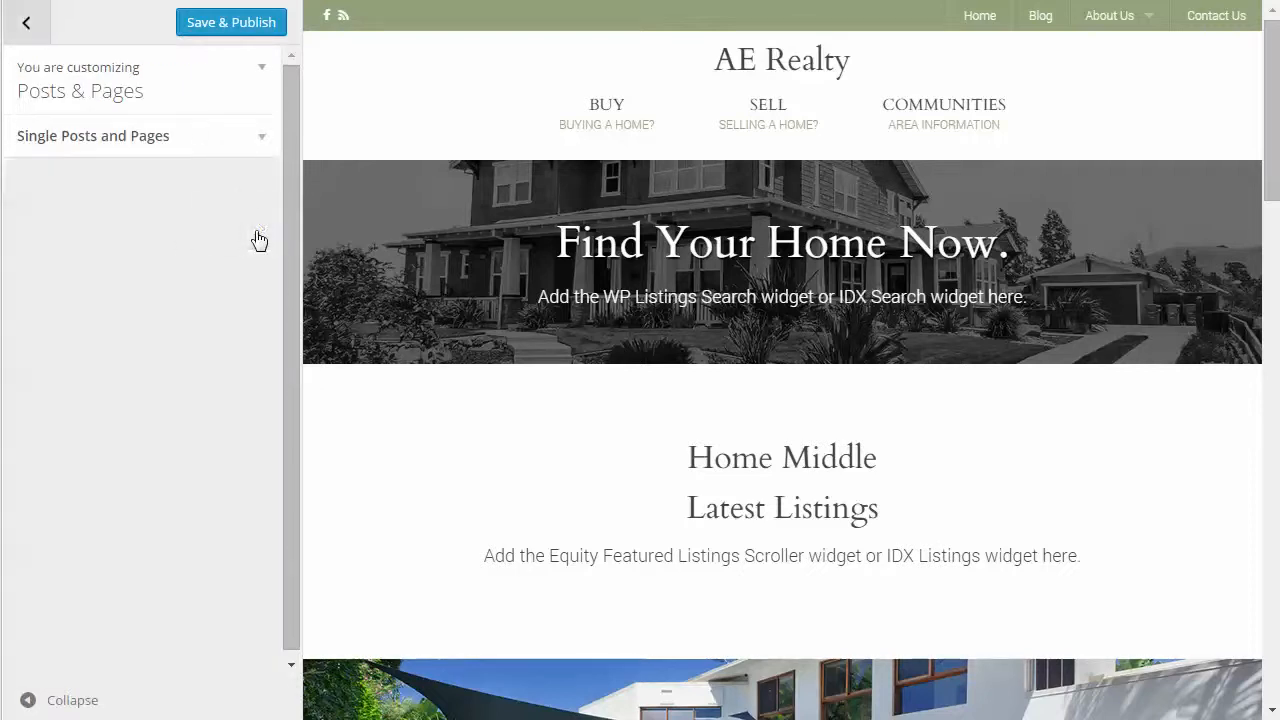
{"action": "left_click", "coordinate": [262, 139]}
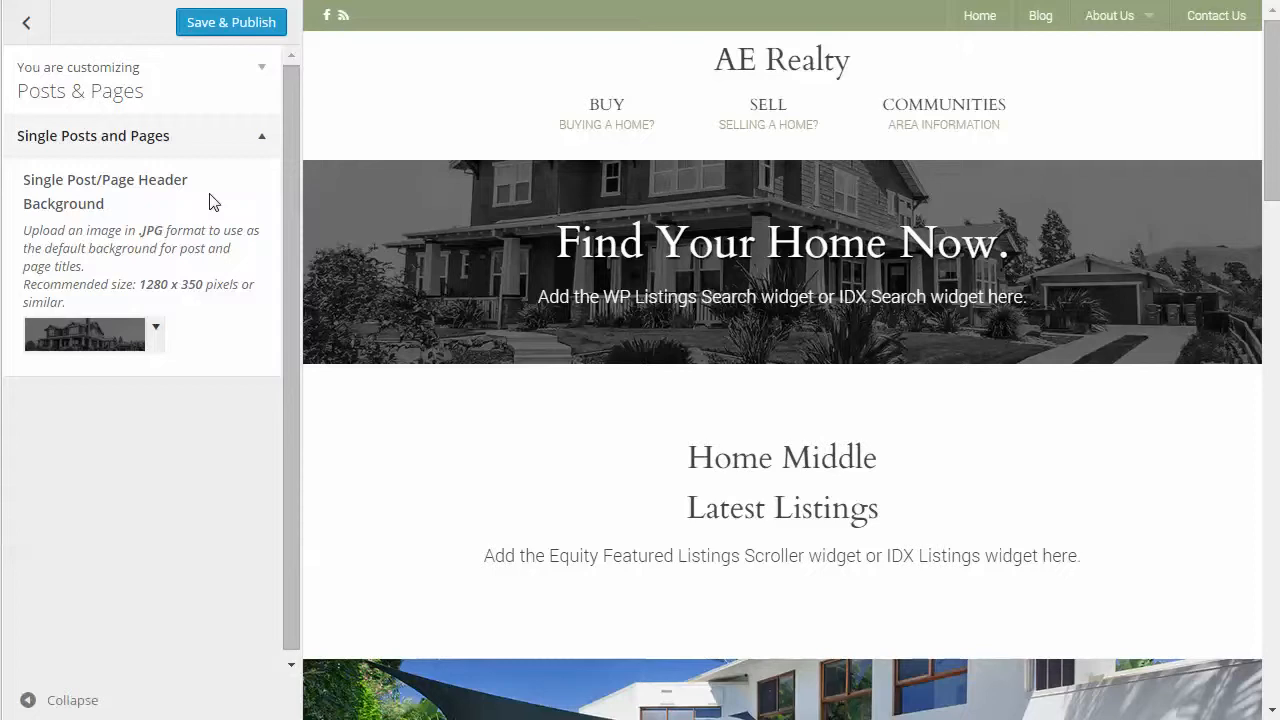
{"action": "mouse_move", "coordinate": [619, 113]}
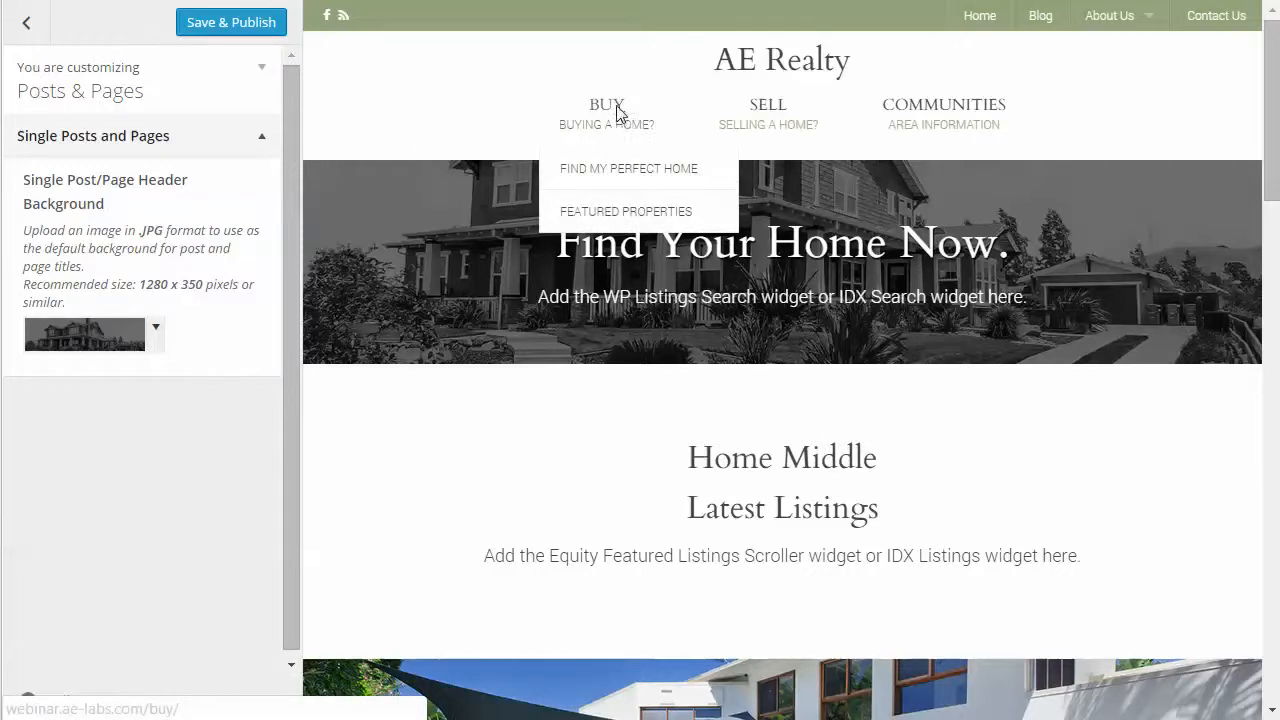
{"action": "left_click", "coordinate": [619, 113]}
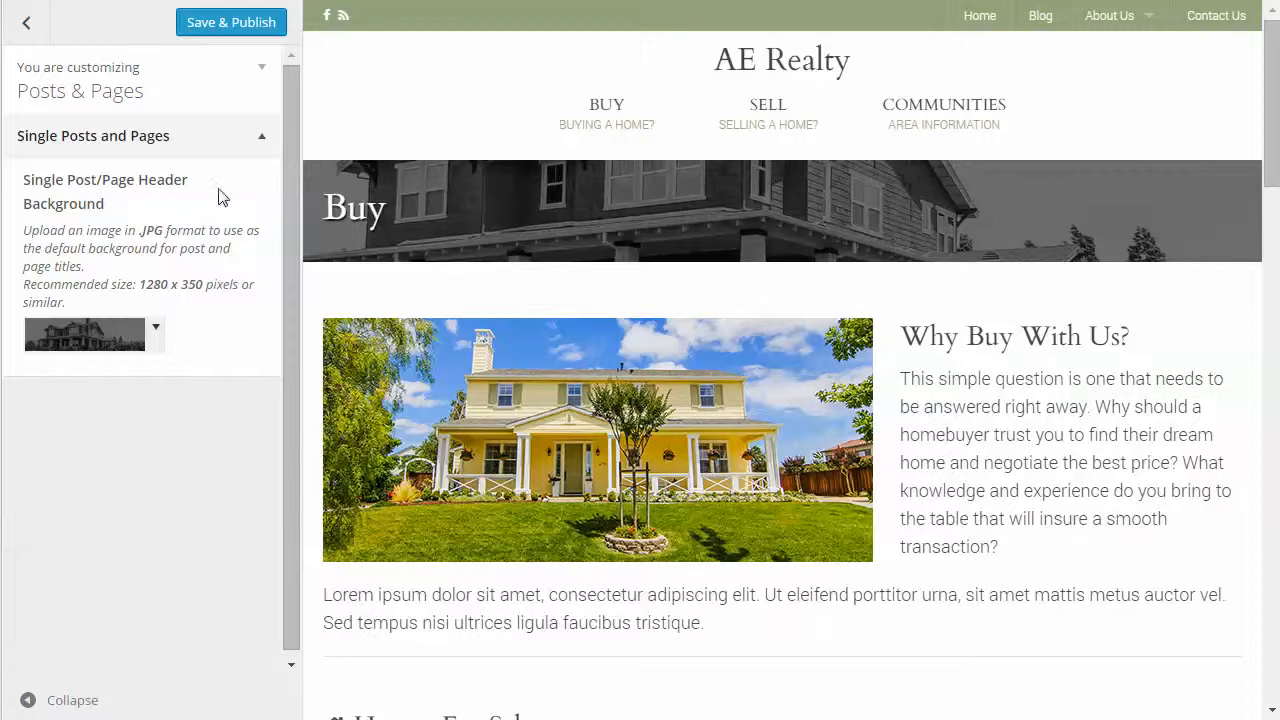
{"action": "left_click", "coordinate": [74, 343]}
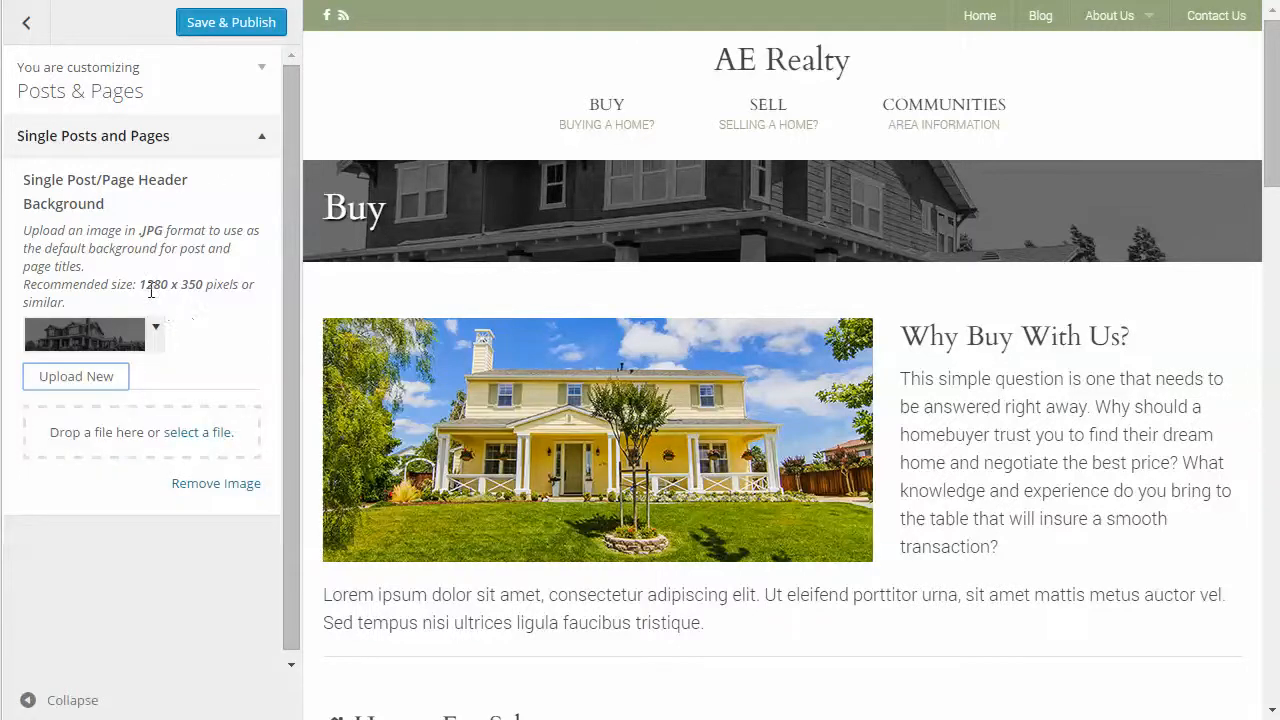
{"action": "left_click_drag", "start_coordinate": [143, 285], "coordinate": [204, 285]}
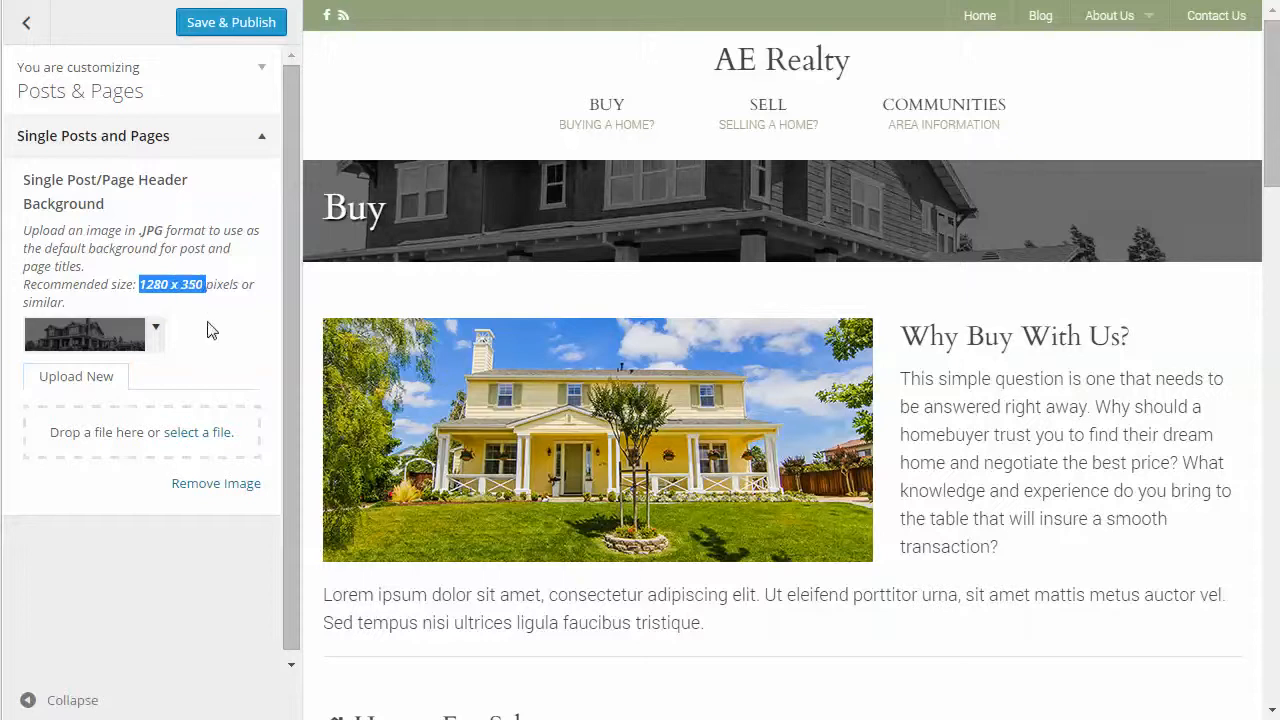
{"action": "left_click", "coordinate": [212, 330]}
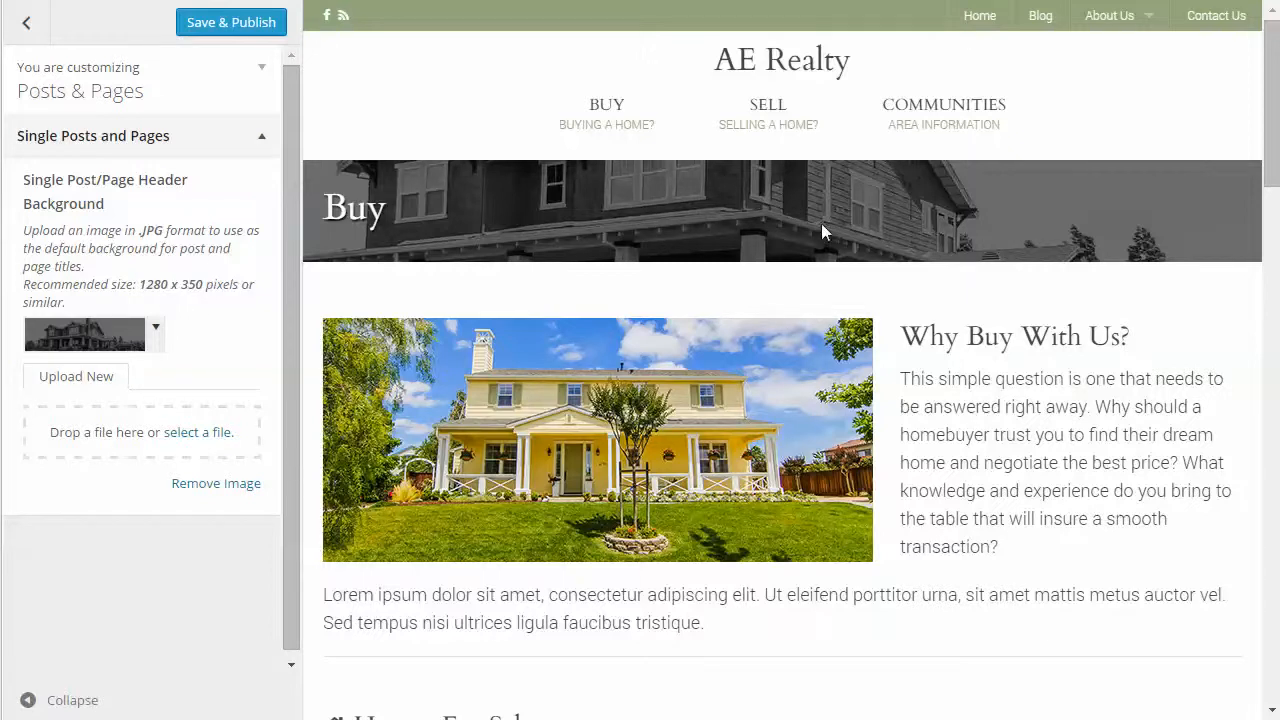
{"action": "left_click", "coordinate": [260, 137]}
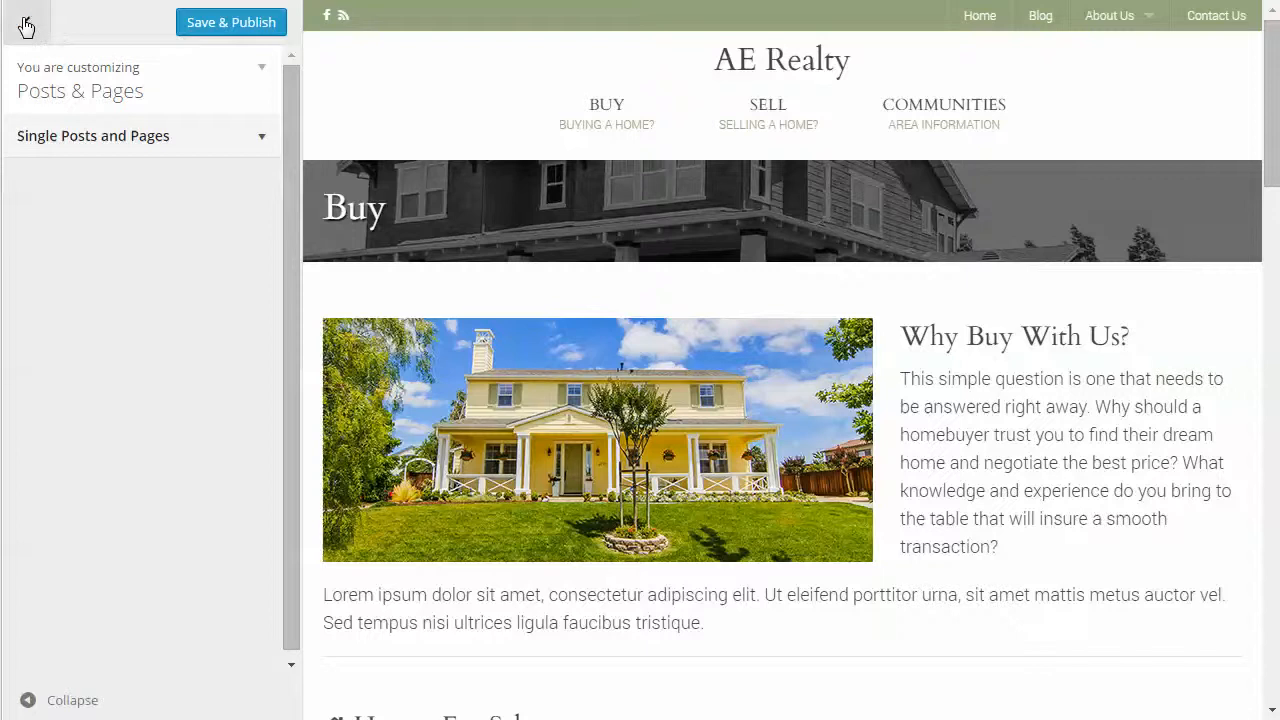
{"action": "left_click", "coordinate": [24, 22]}
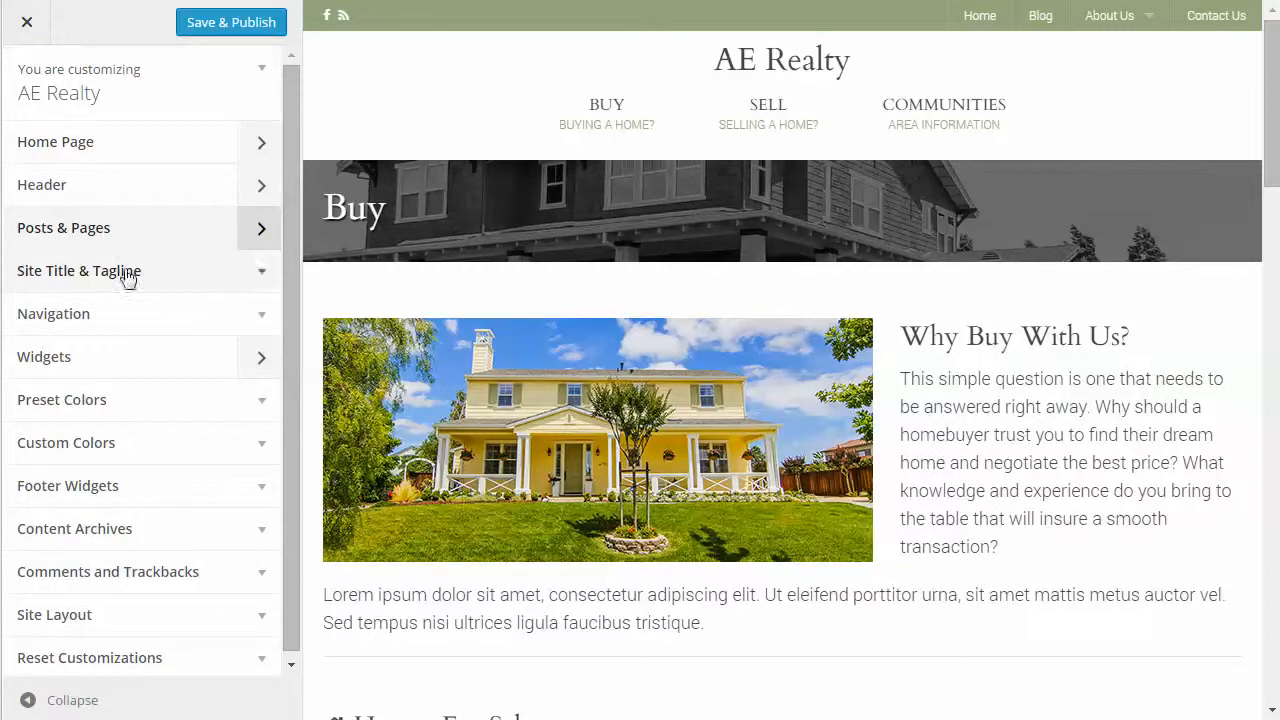
Check the AE Realty site title, then view menu locations: Sample Menu and Secondary Navigation
{"action": "left_click", "coordinate": [261, 272]}
{"action": "left_click", "coordinate": [120, 345]}
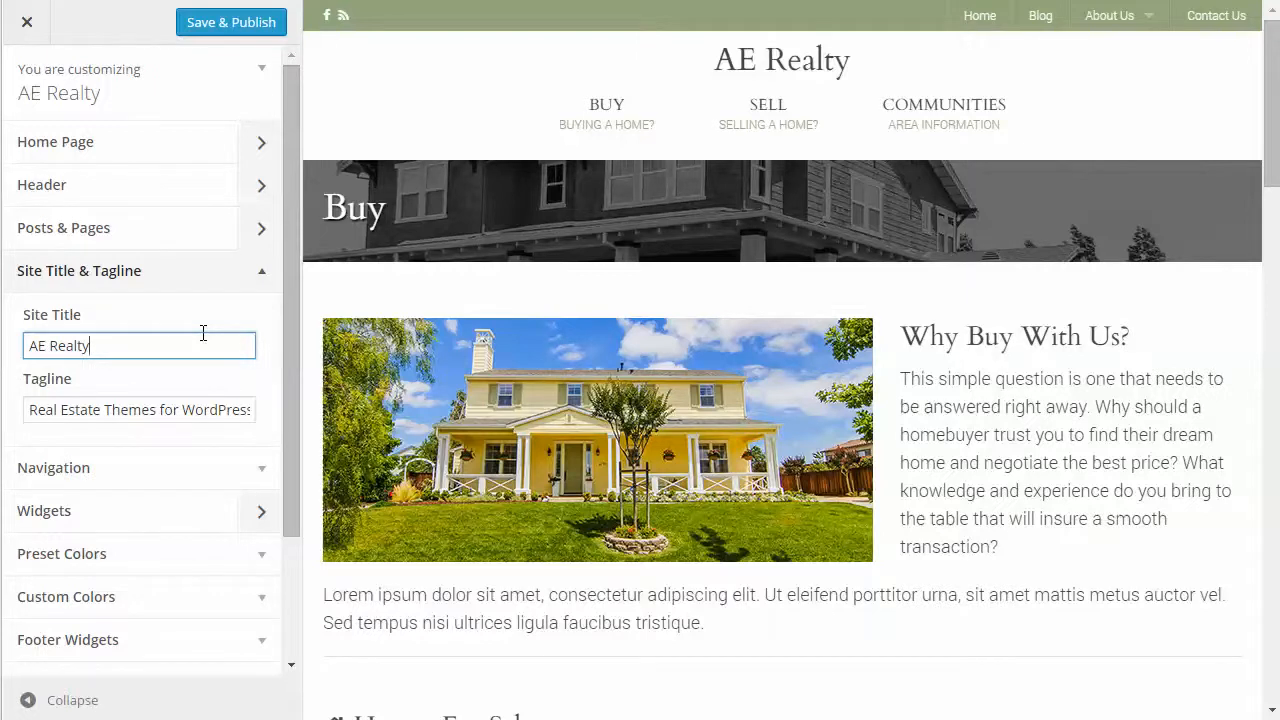
{"action": "left_click", "coordinate": [264, 471]}
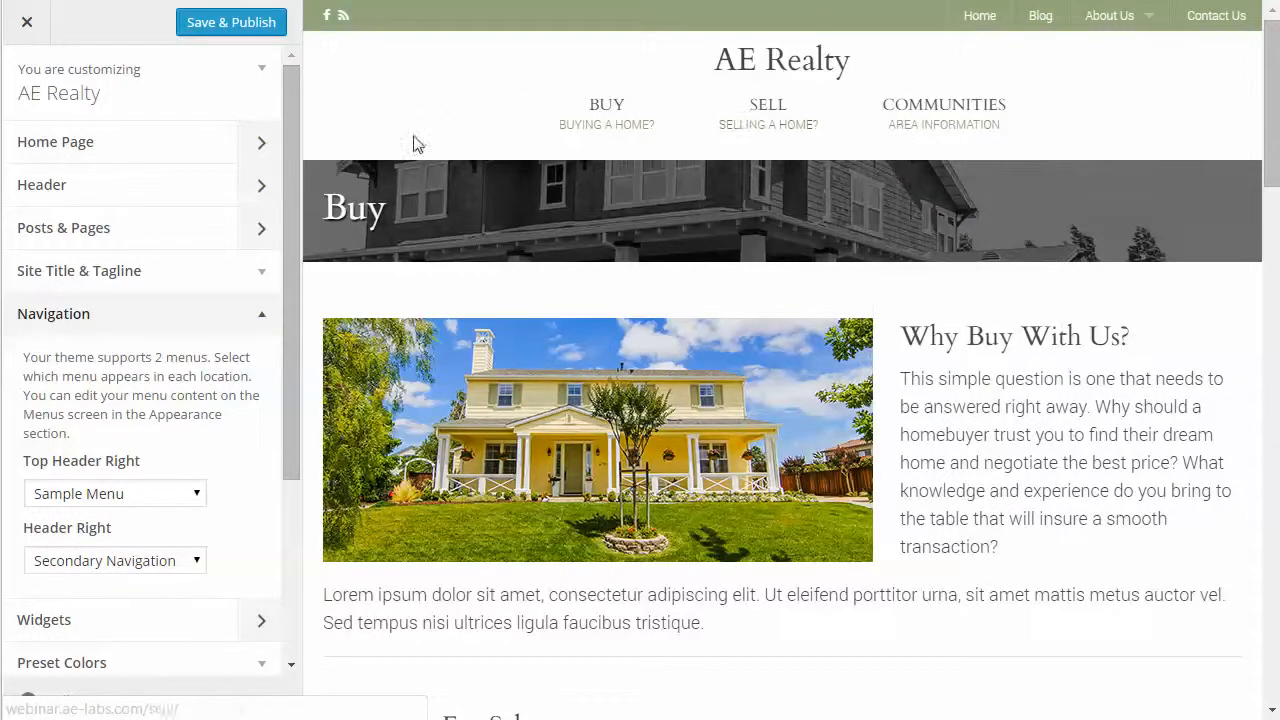
Inspect the Footer 1, Top Header Left and After Entry widget areas, then return to the sections list
{"action": "left_click", "coordinate": [263, 316]}
{"action": "left_click", "coordinate": [258, 360]}
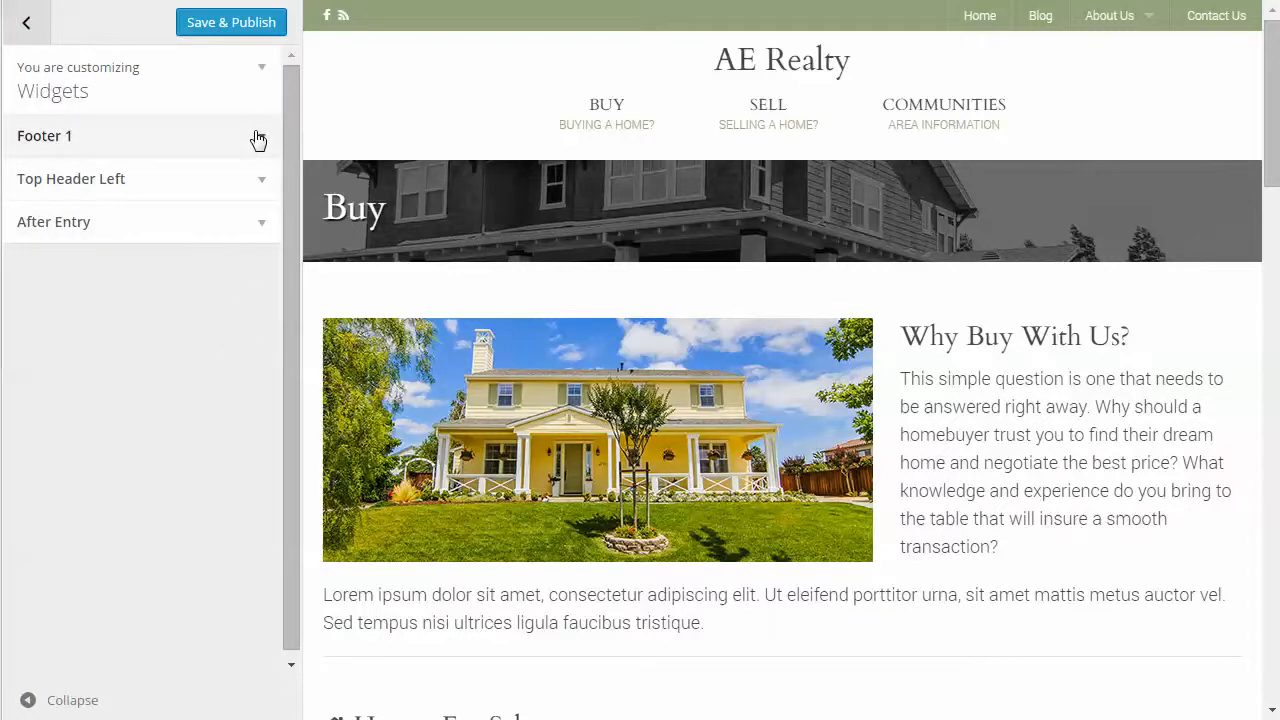
{"action": "left_click", "coordinate": [258, 140]}
{"action": "left_click", "coordinate": [251, 266]}
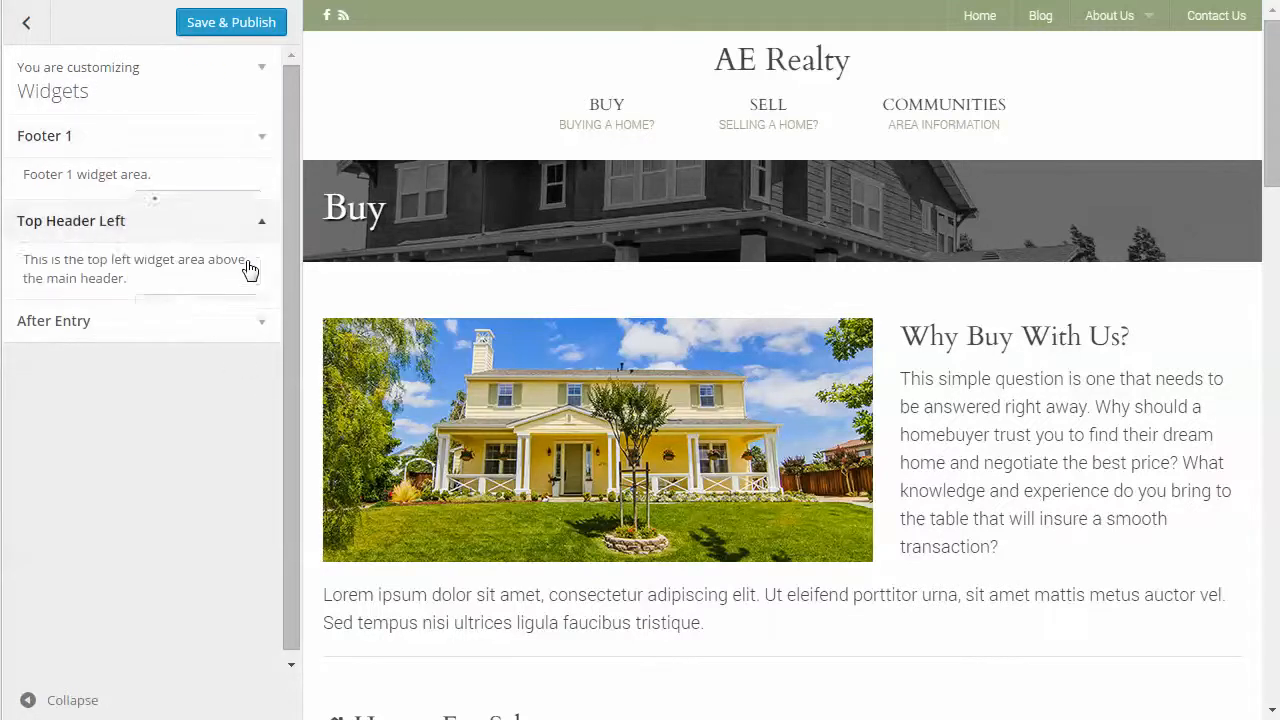
{"action": "left_click", "coordinate": [237, 330]}
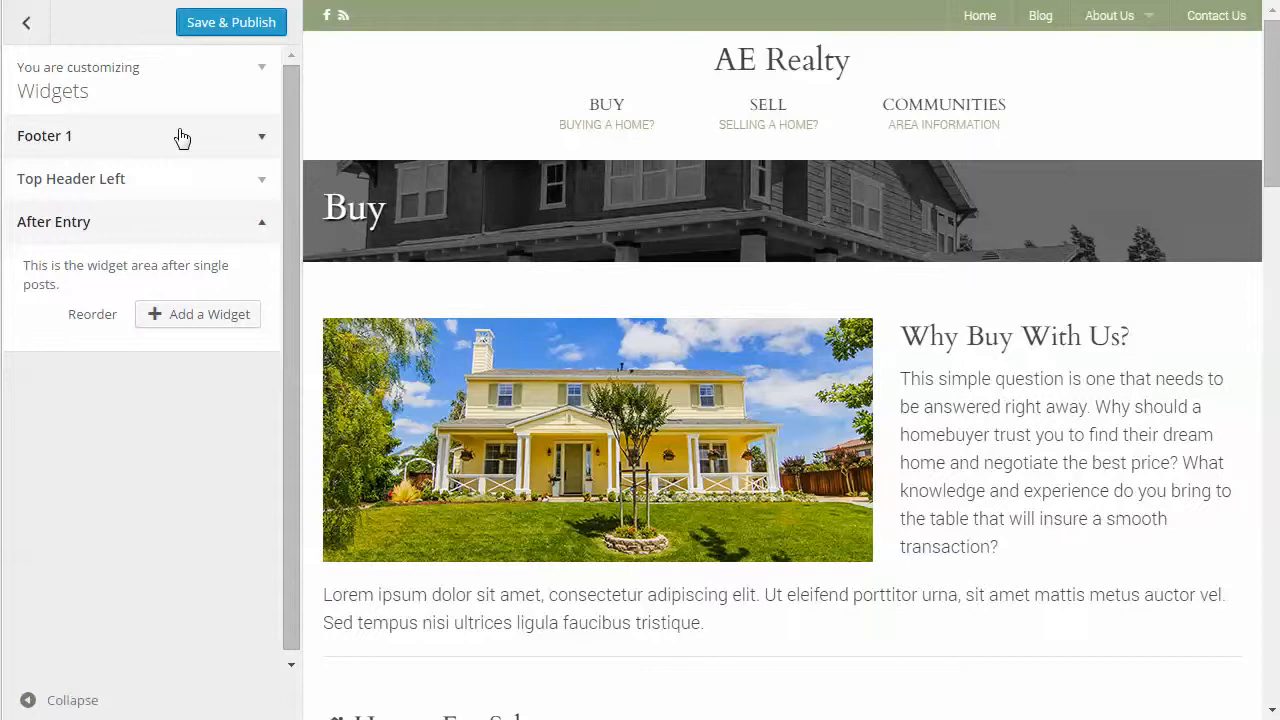
{"action": "left_click", "coordinate": [26, 22]}
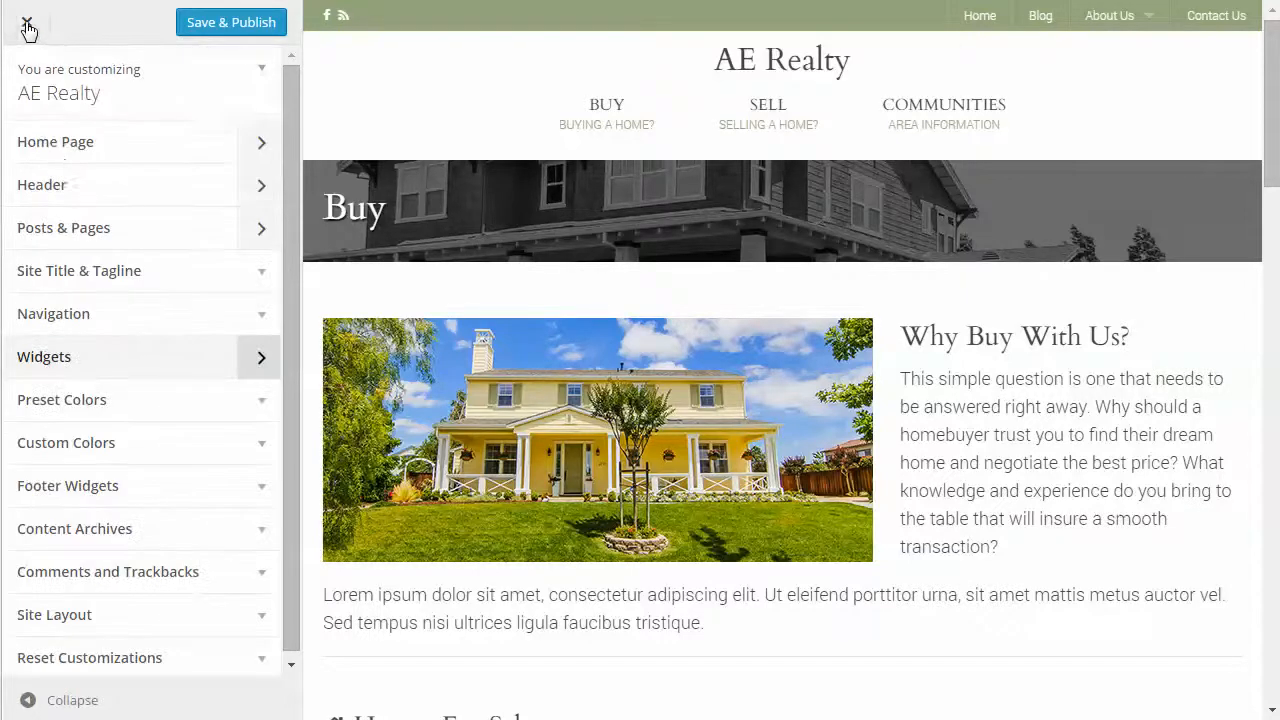
Expand Preset Colors and preview the Blue colour style on the home page
{"action": "left_click", "coordinate": [262, 407]}
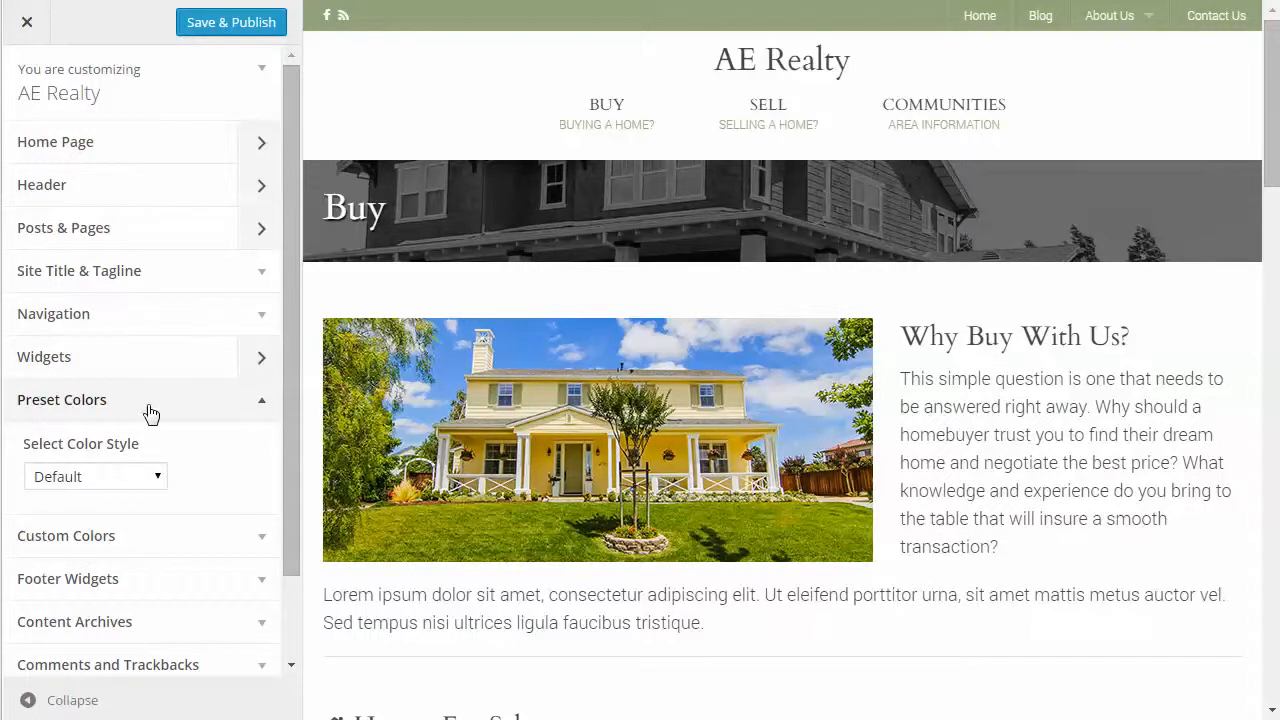
{"action": "left_click", "coordinate": [157, 481]}
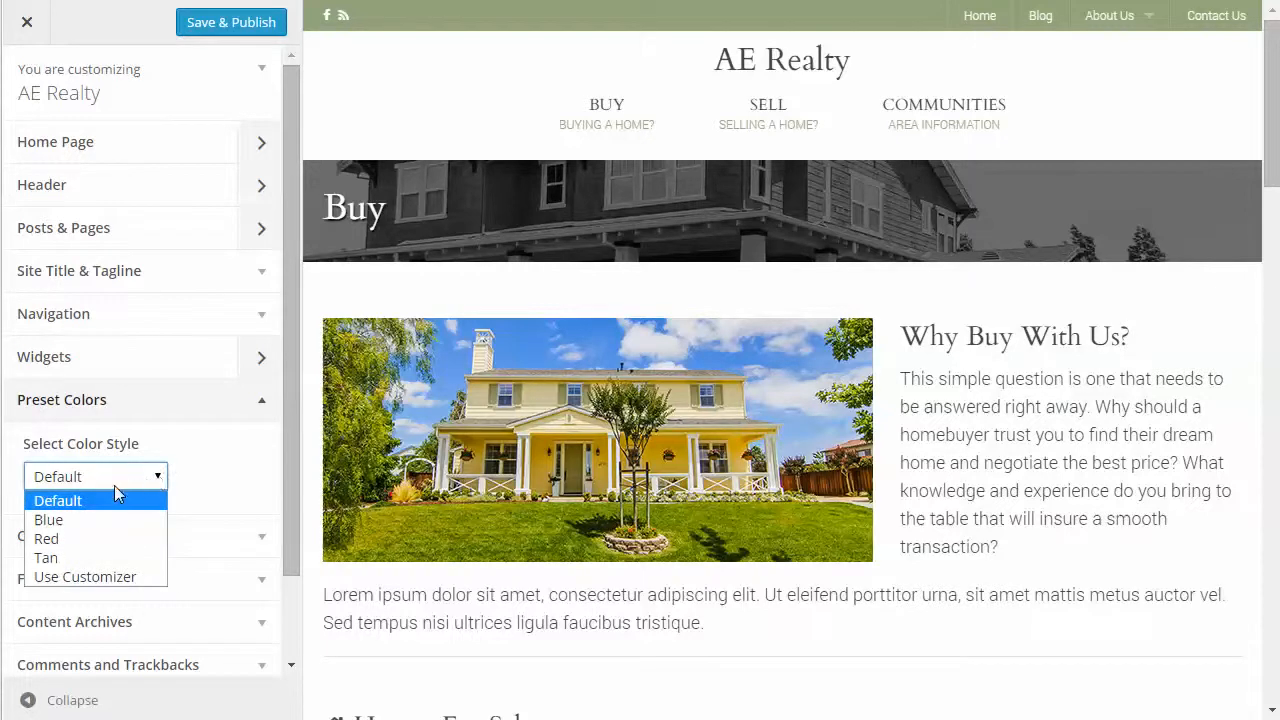
{"action": "left_click", "coordinate": [67, 519]}
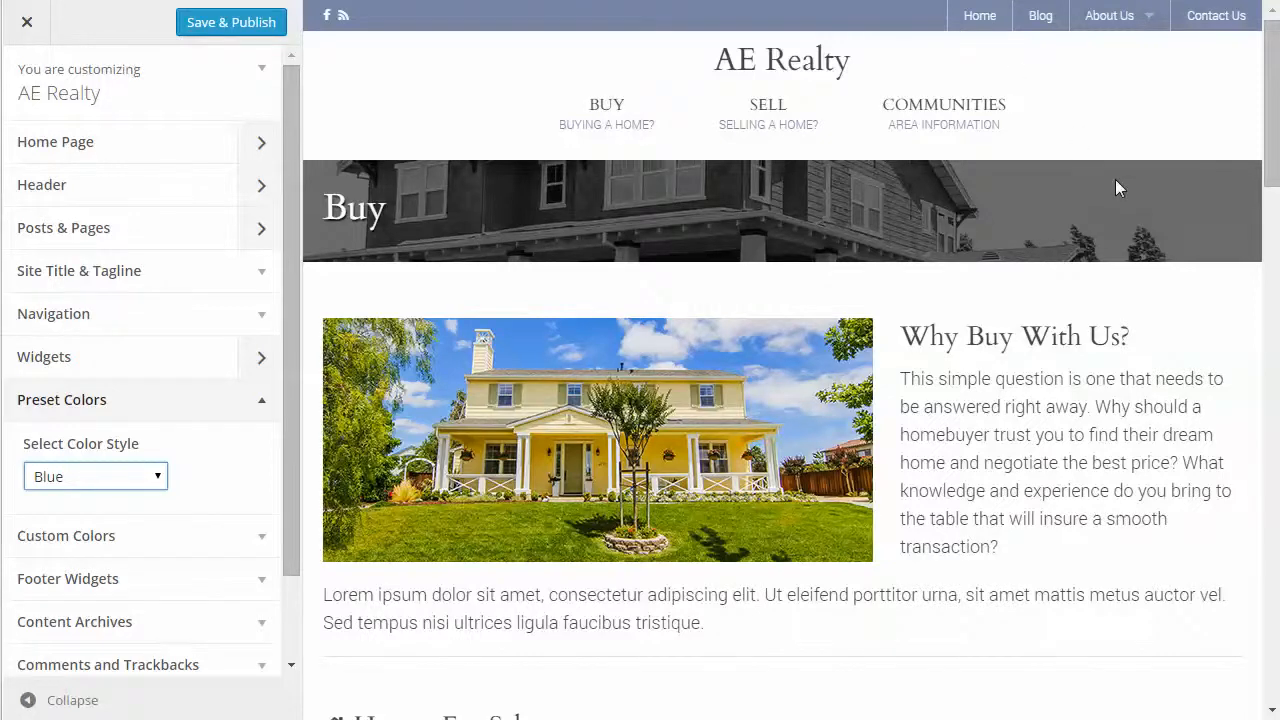
{"action": "scroll", "coordinate": [1117, 190], "scroll_direction": "down", "scroll_amount": 9}
{"action": "scroll", "coordinate": [777, 280], "scroll_direction": "down", "scroll_amount": 15}
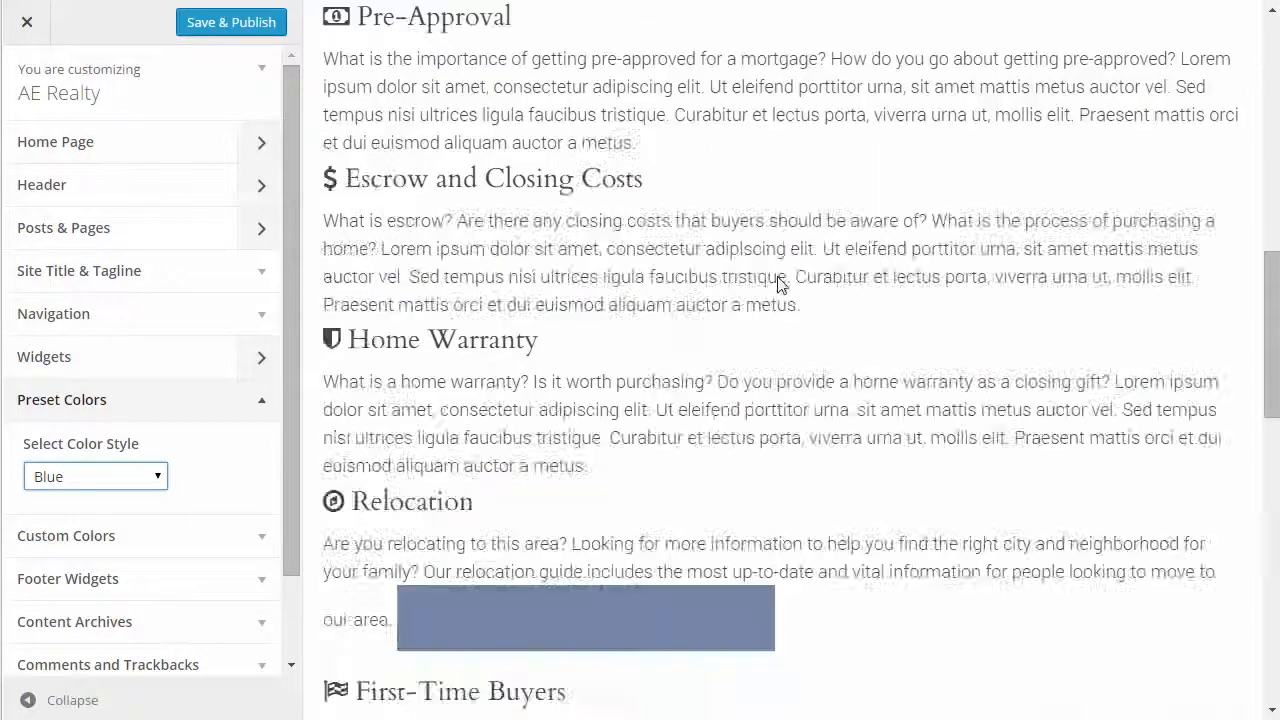
{"action": "scroll", "coordinate": [781, 279], "scroll_direction": "up", "scroll_amount": 20}
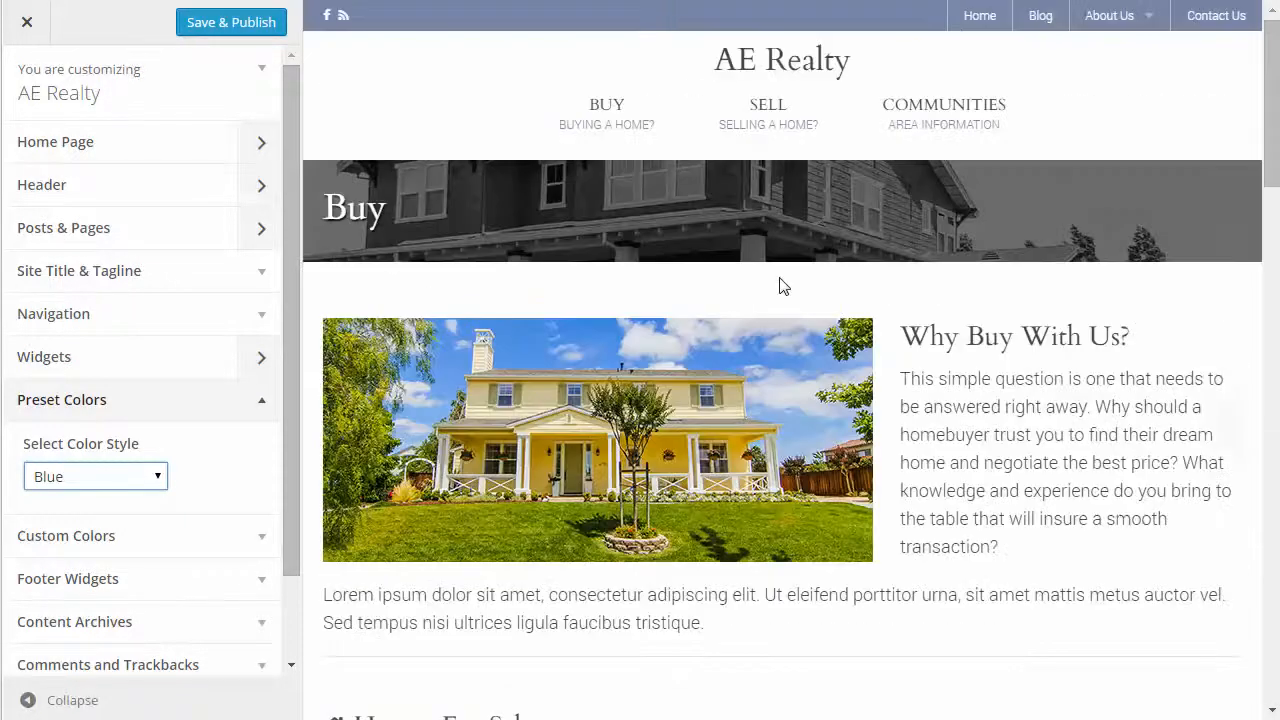
{"action": "left_click", "coordinate": [747, 66]}
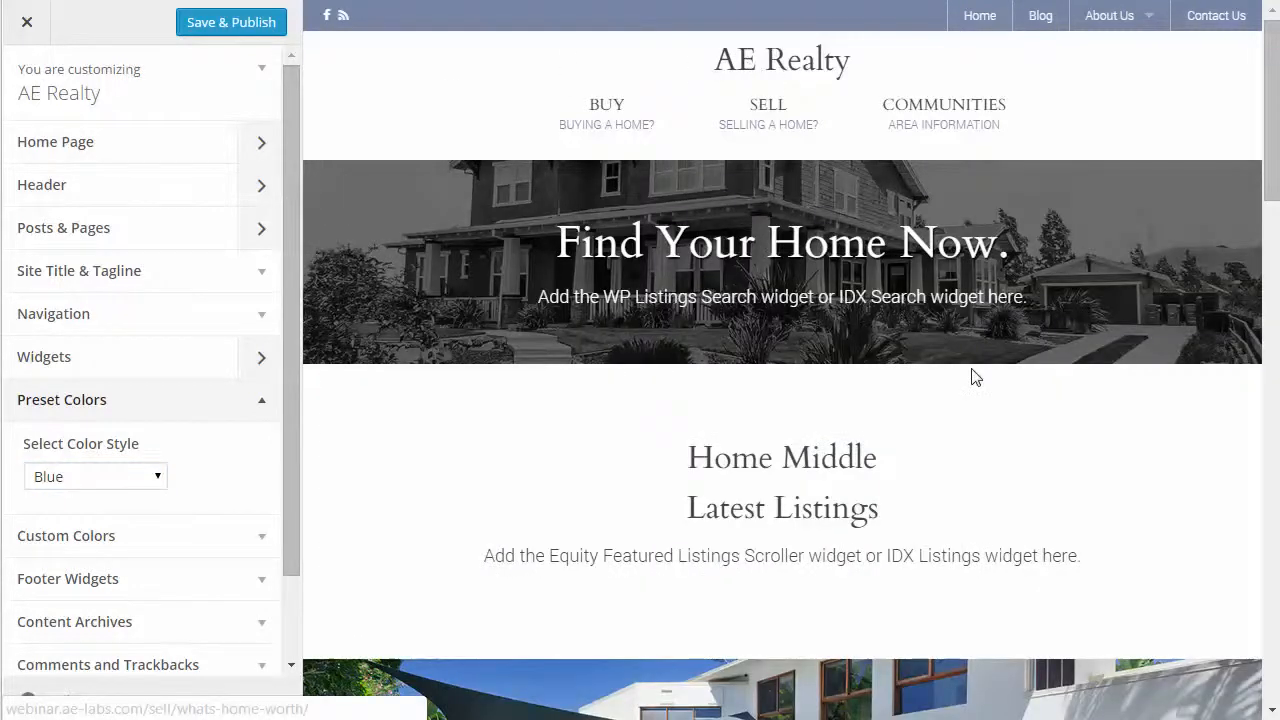
{"action": "scroll", "coordinate": [980, 372], "scroll_direction": "down", "scroll_amount": 10}
{"action": "scroll", "coordinate": [990, 379], "scroll_direction": "down", "scroll_amount": 8}
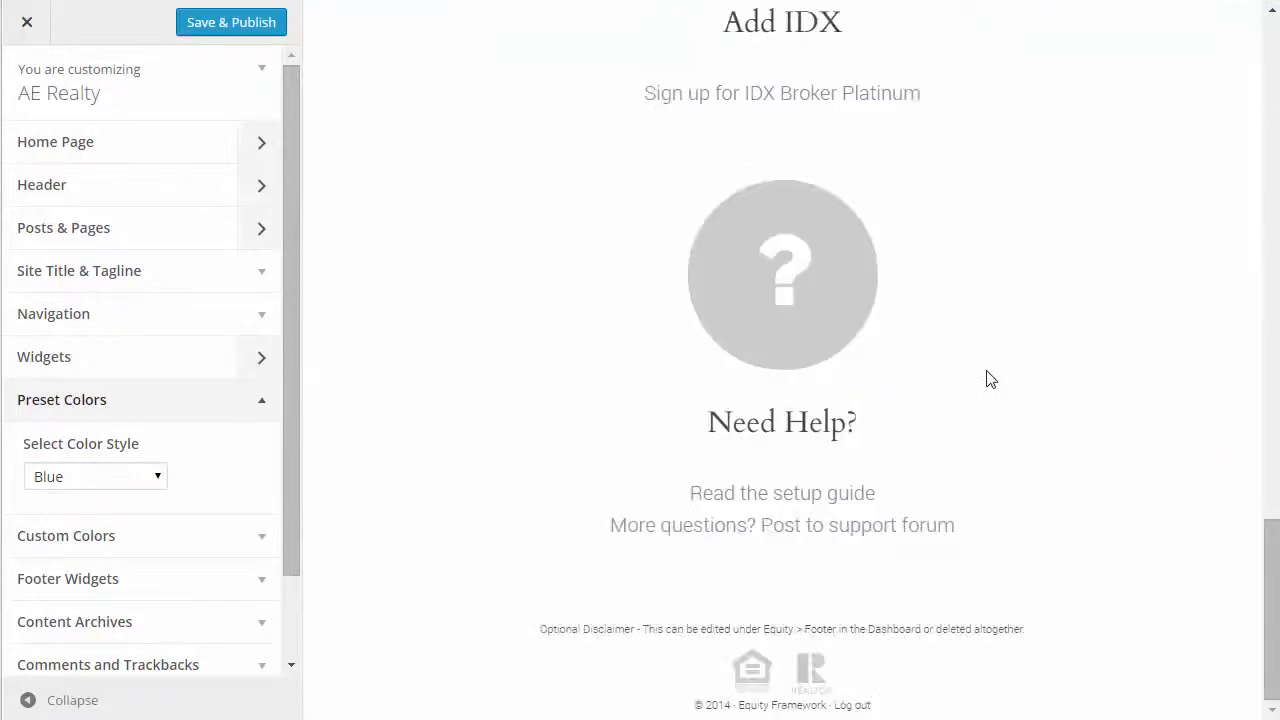
{"action": "scroll", "coordinate": [987, 379], "scroll_direction": "up", "scroll_amount": 20}
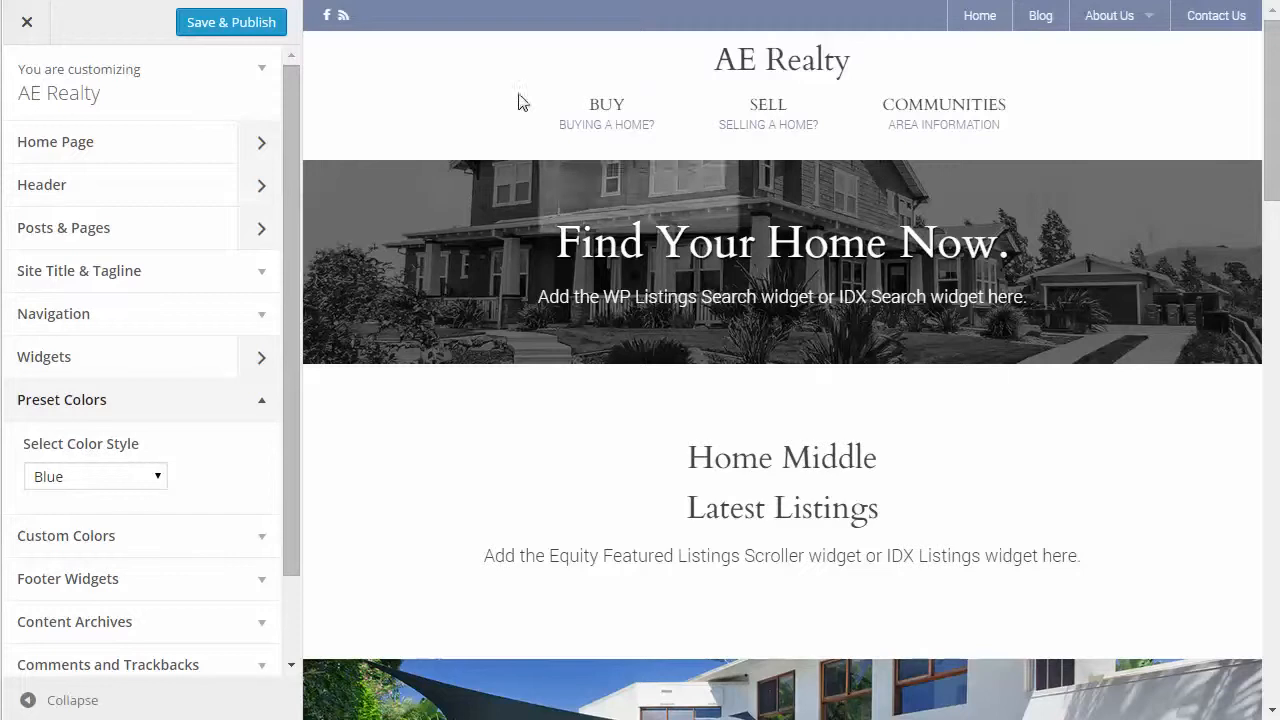
Try the Red and Tan styles, then choose Use Customizer and expand Custom Colors
{"action": "left_click", "coordinate": [88, 478]}
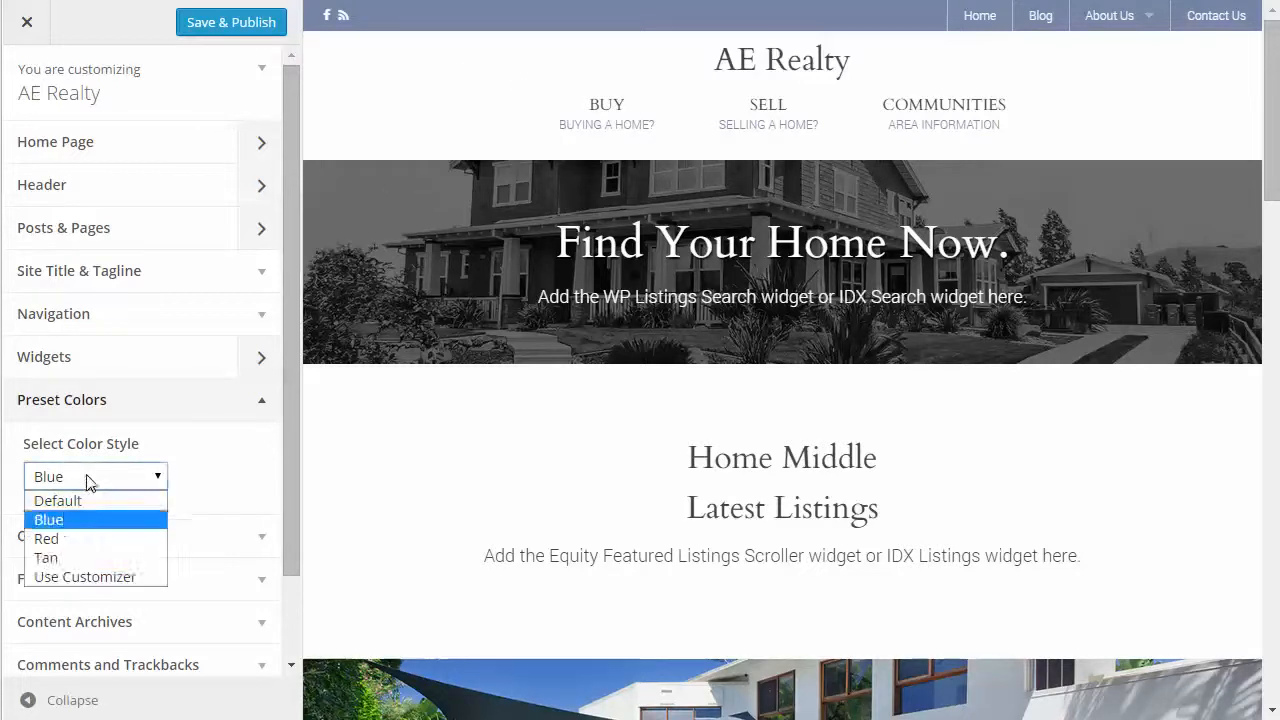
{"action": "left_click", "coordinate": [62, 541]}
{"action": "mouse_move", "coordinate": [912, 108]}
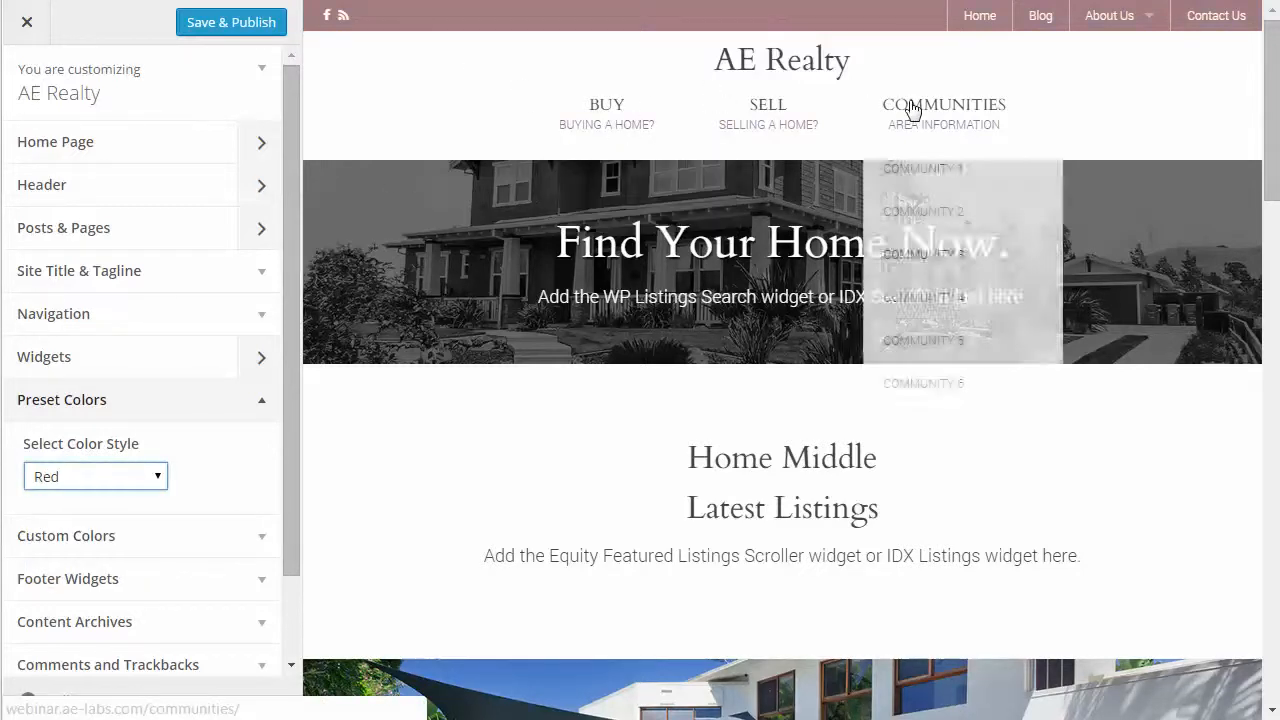
{"action": "left_click", "coordinate": [91, 480]}
{"action": "left_click", "coordinate": [46, 557]}
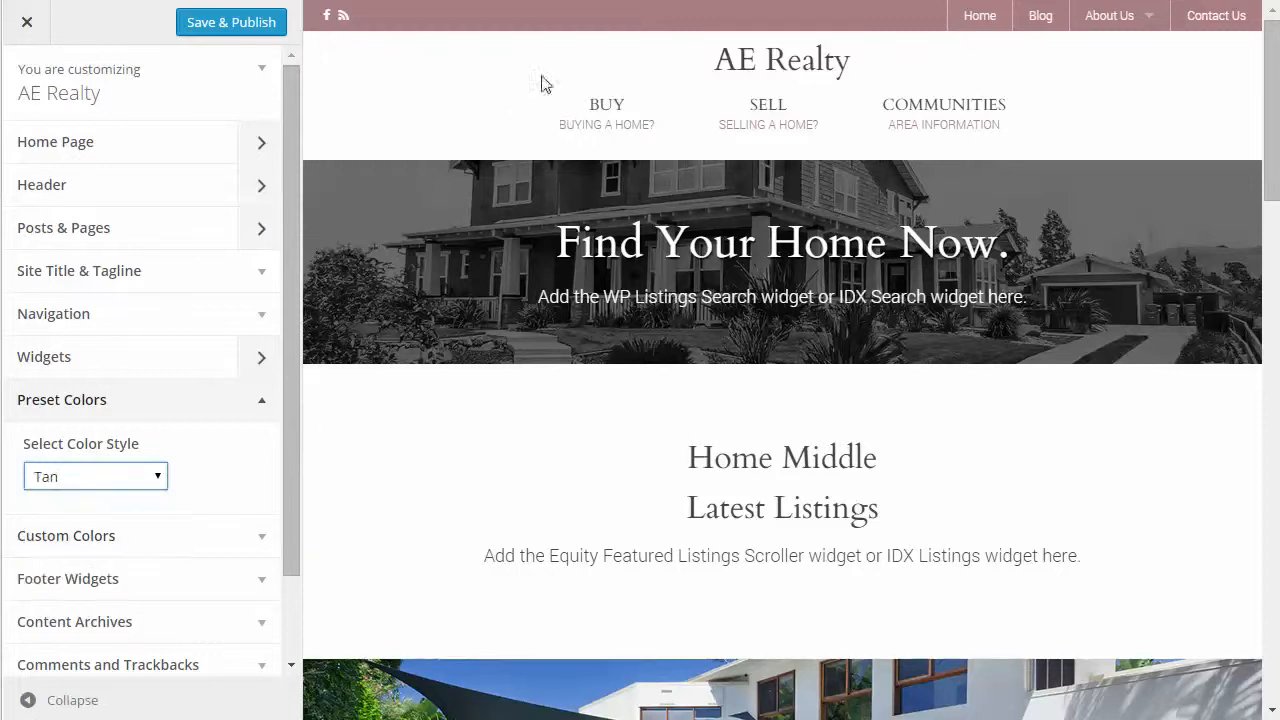
{"action": "left_click", "coordinate": [85, 476]}
{"action": "left_click", "coordinate": [86, 577]}
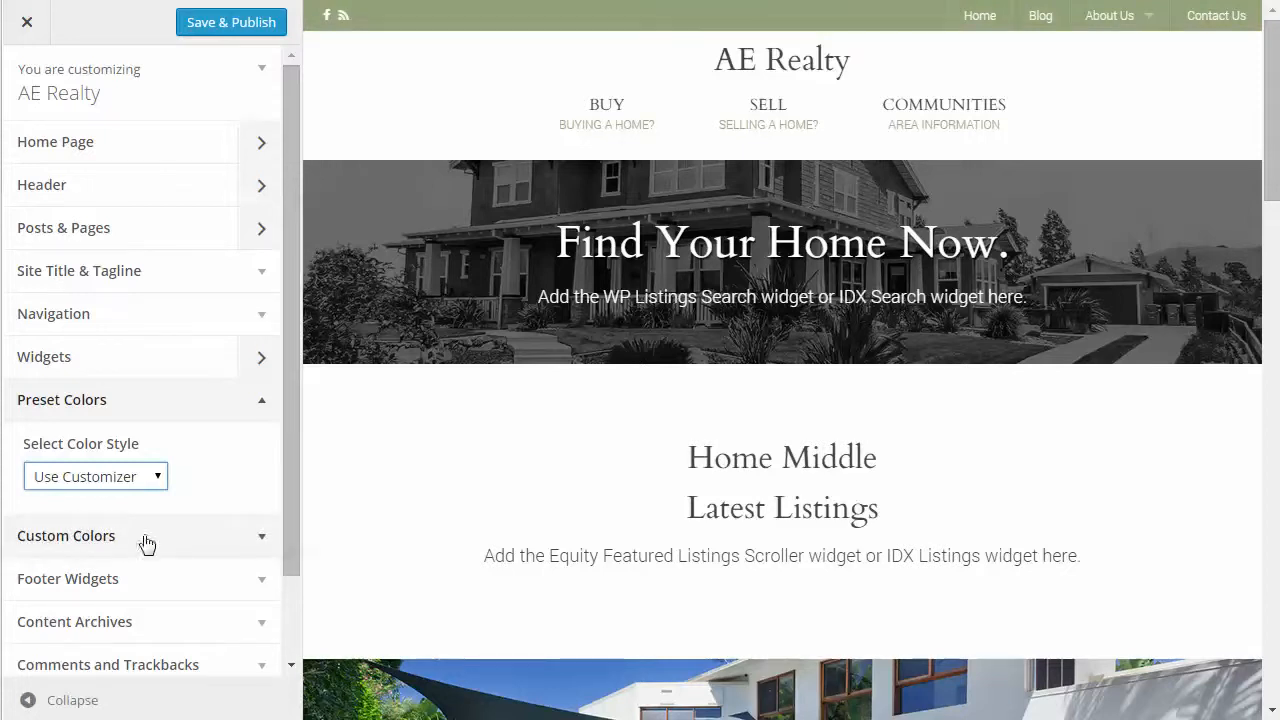
{"action": "left_click", "coordinate": [253, 539]}
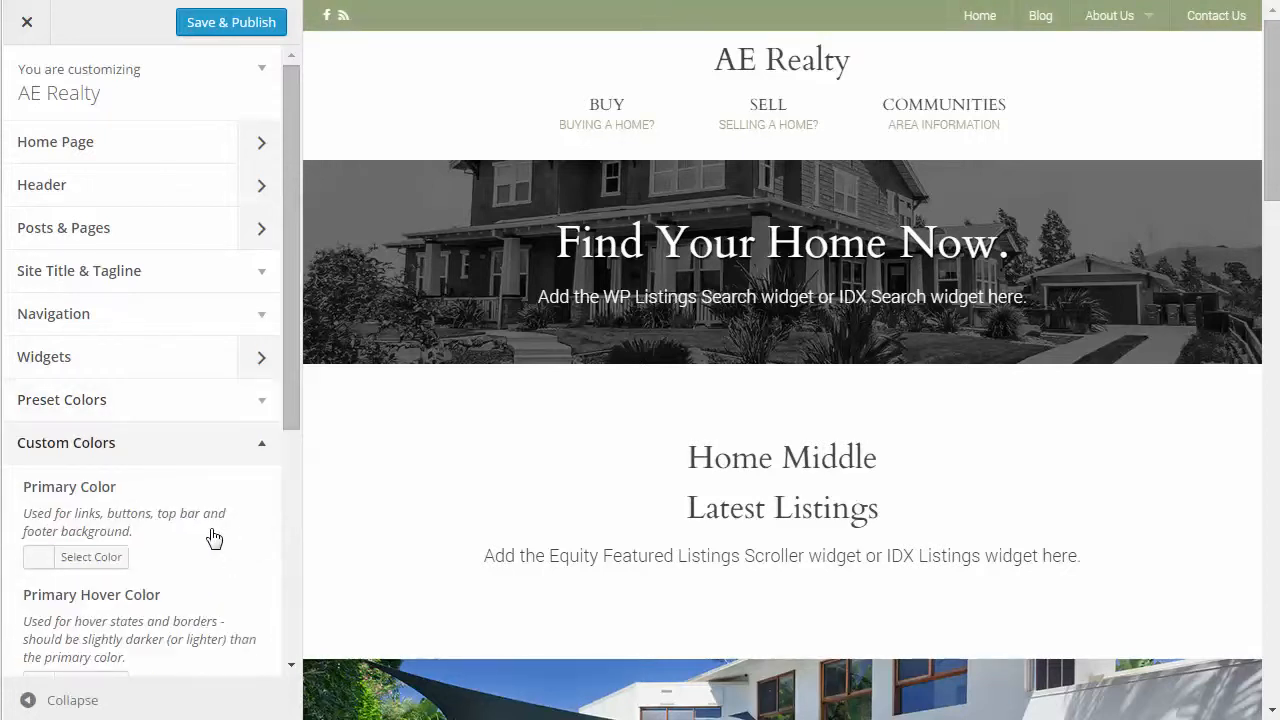
Pick the red swatch #dd3333 as the Primary Color and check the red preview
{"action": "scroll", "coordinate": [213, 539], "scroll_direction": "down", "scroll_amount": 2}
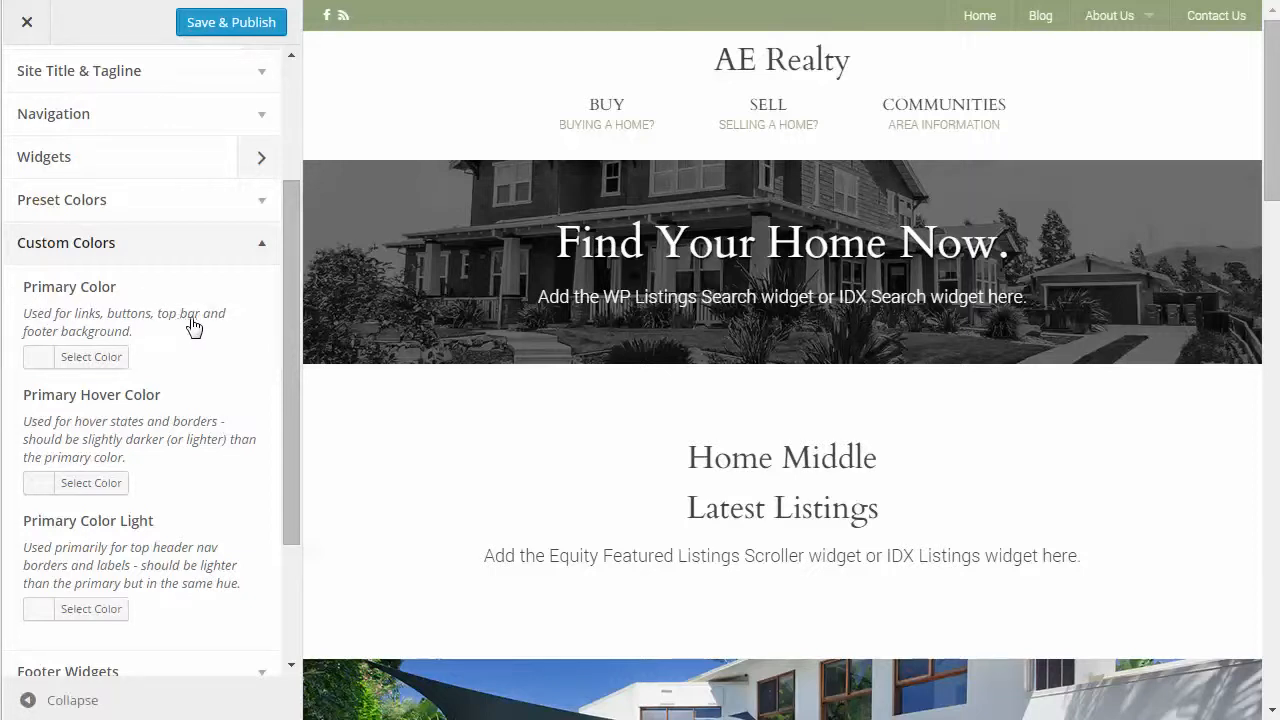
{"action": "left_click", "coordinate": [40, 358]}
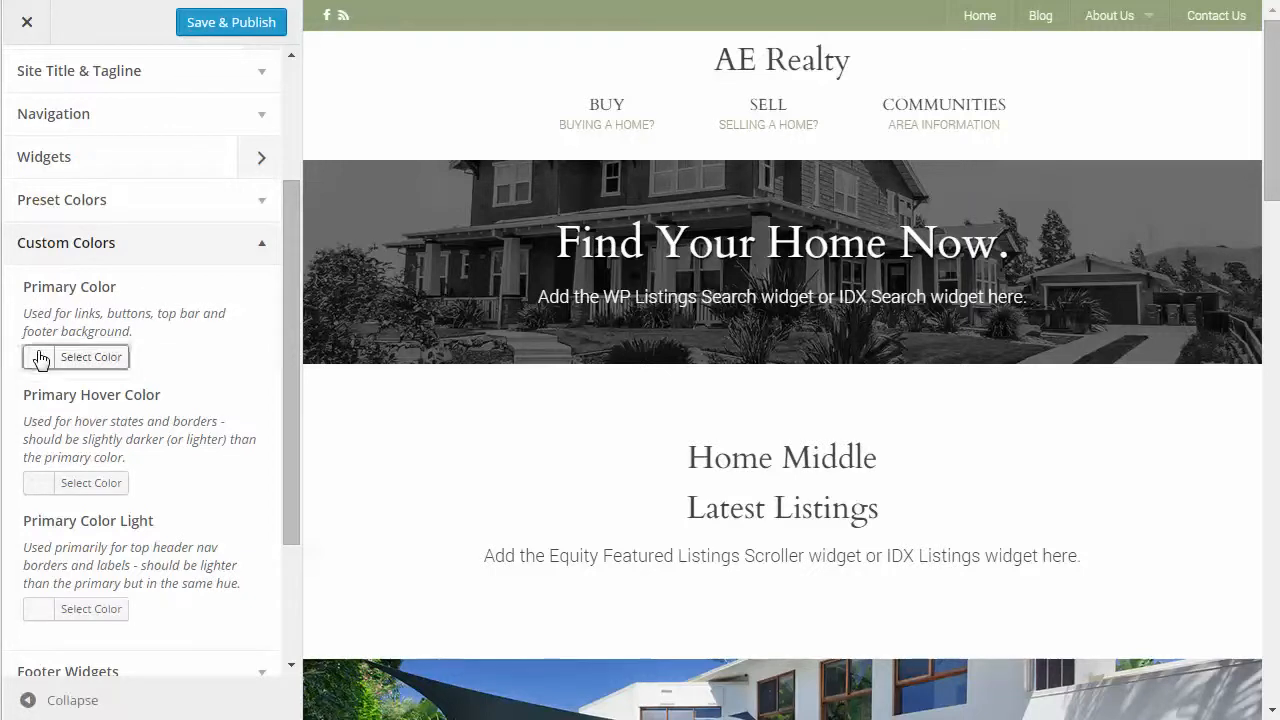
{"action": "left_click", "coordinate": [89, 588]}
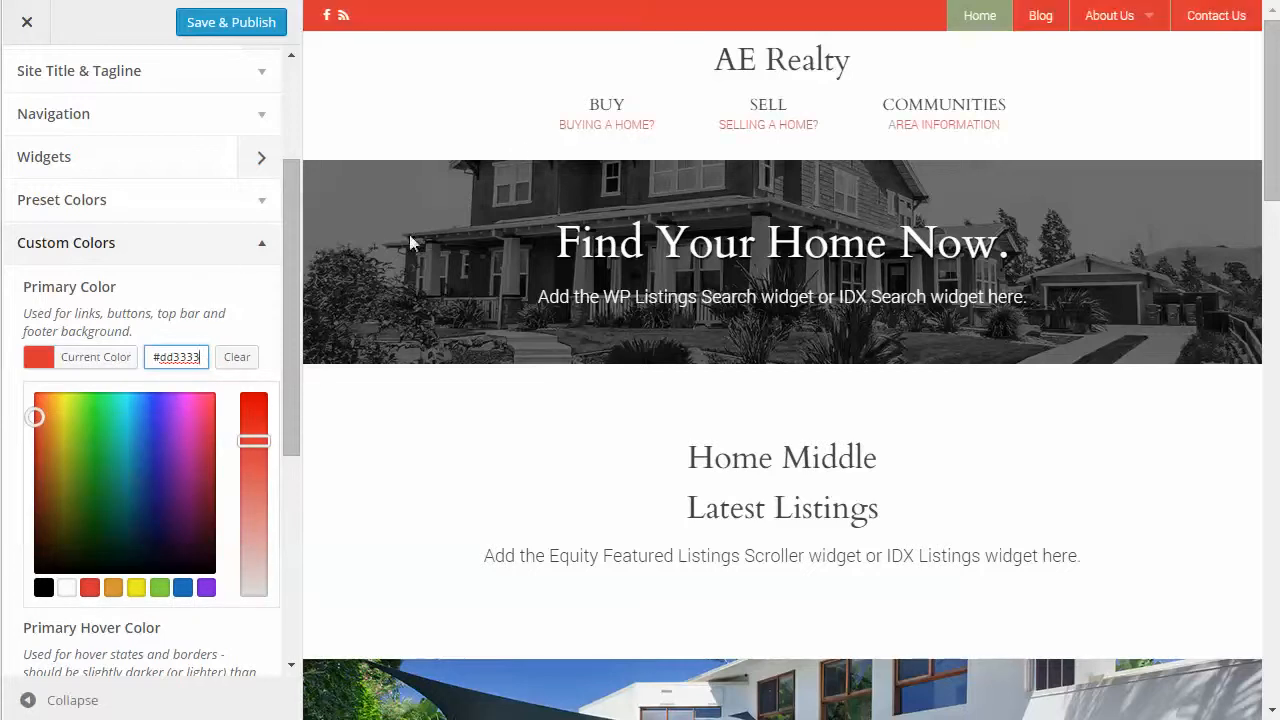
{"action": "mouse_move", "coordinate": [914, 137]}
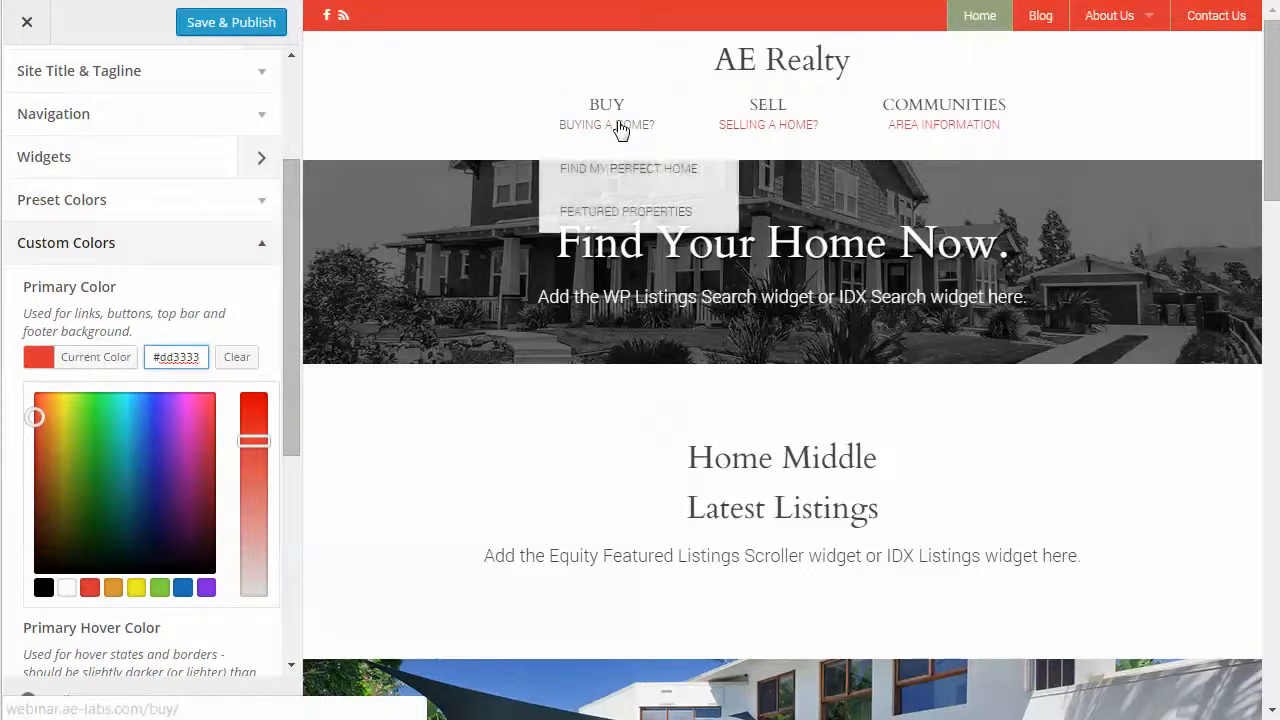
{"action": "scroll", "coordinate": [971, 309], "scroll_direction": "down", "scroll_amount": 15}
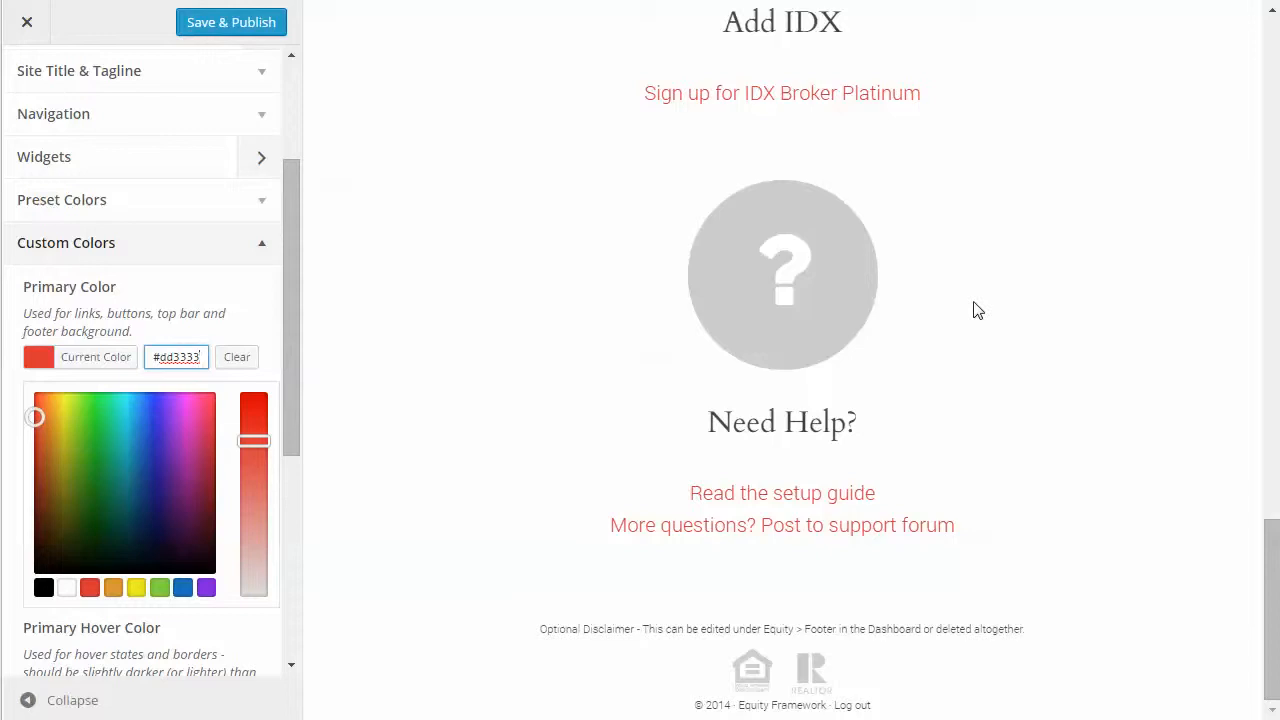
{"action": "left_click_drag", "start_coordinate": [297, 400], "coordinate": [297, 591]}
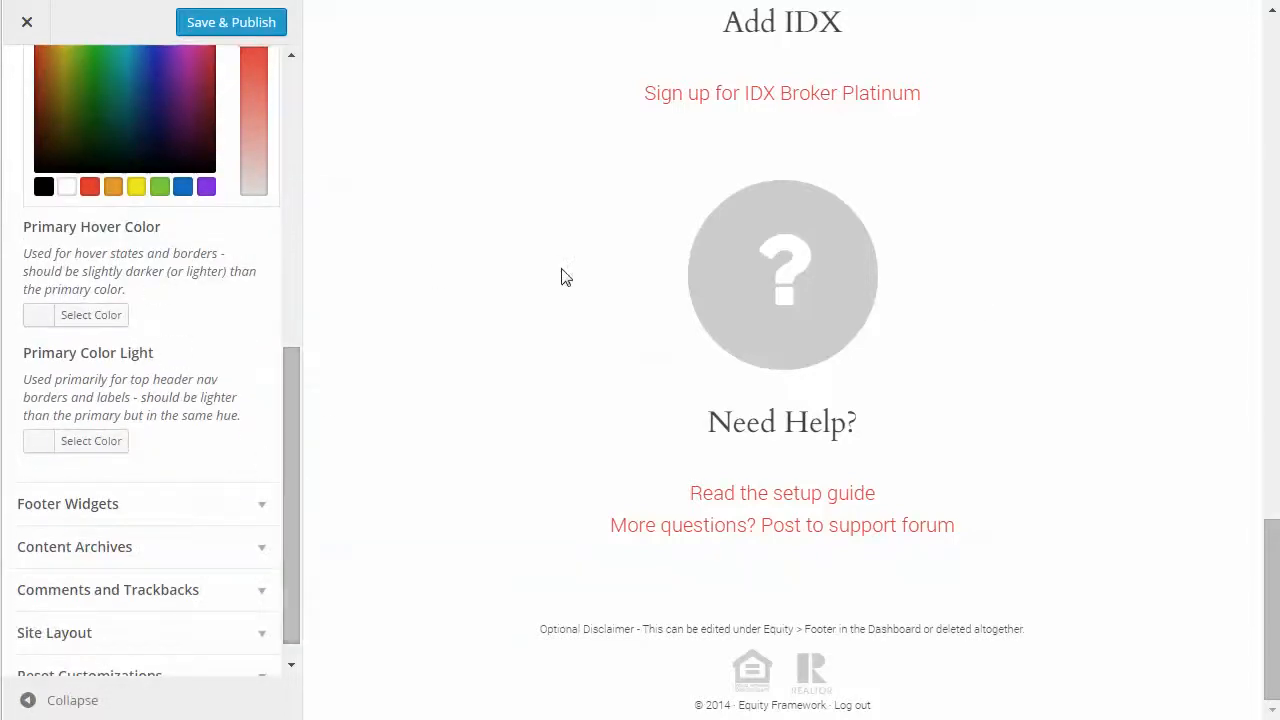
{"action": "scroll", "coordinate": [563, 277], "scroll_direction": "up", "scroll_amount": 15}
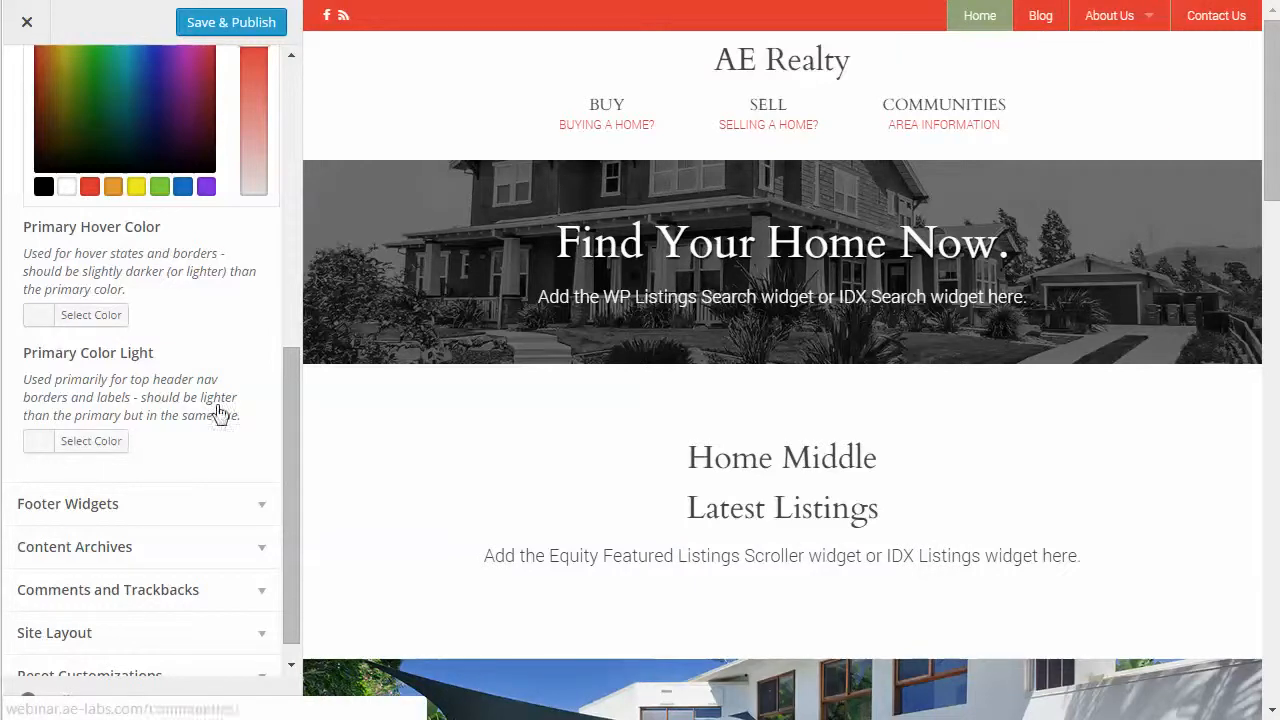
Set Primary Hover Color to orange #dd9933 and Primary Color Light to black #000000
{"action": "left_click", "coordinate": [42, 320]}
{"action": "left_click", "coordinate": [114, 316]}
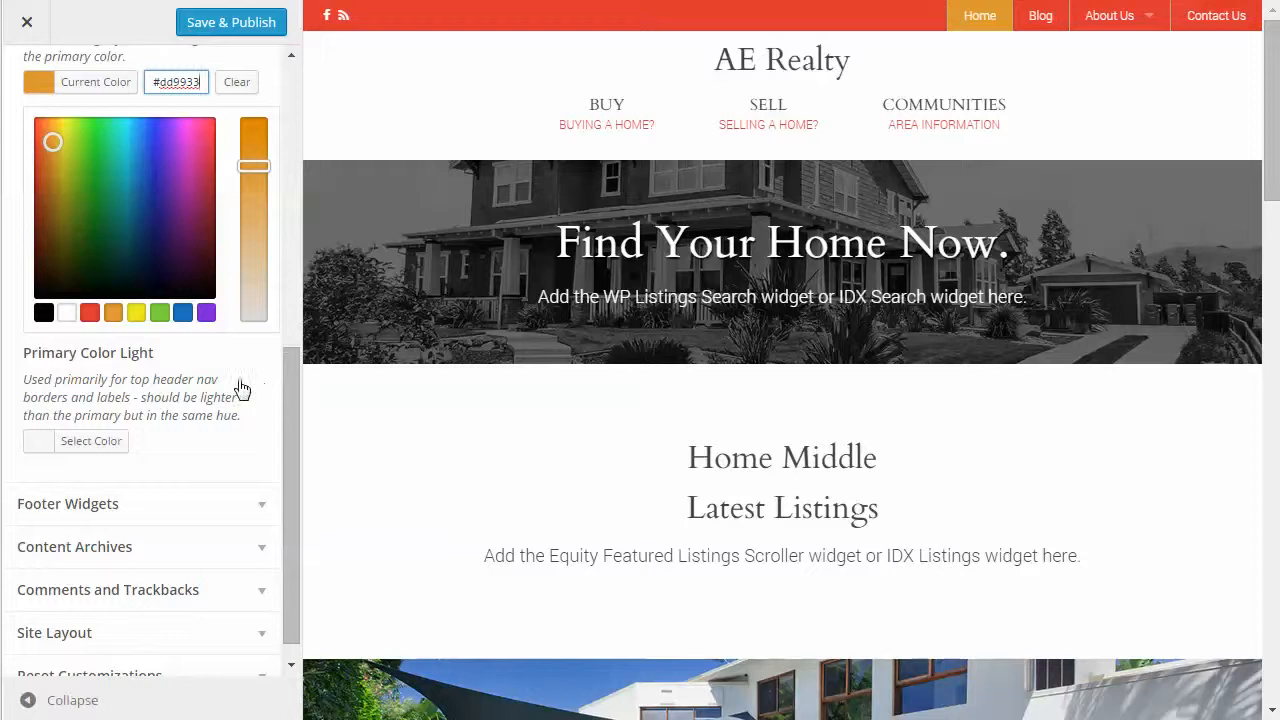
{"action": "mouse_move", "coordinate": [1090, 24]}
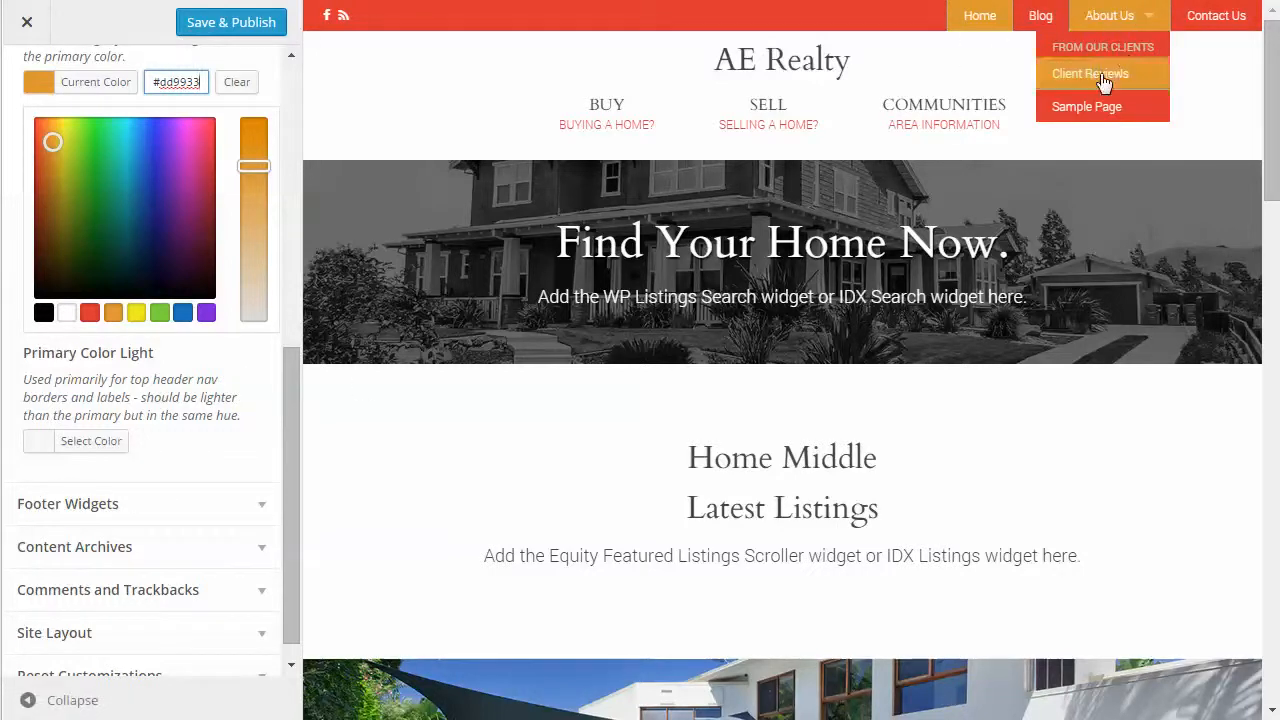
{"action": "left_click", "coordinate": [30, 438]}
{"action": "left_click", "coordinate": [43, 438]}
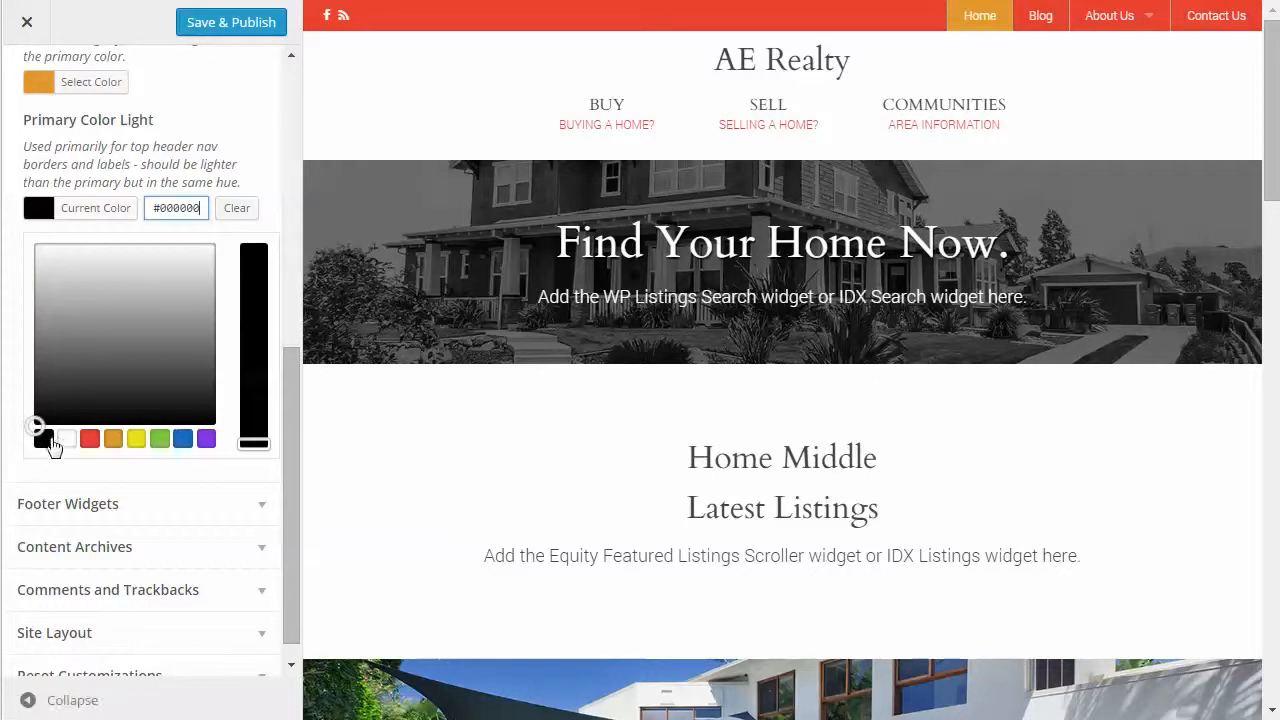
{"action": "mouse_move", "coordinate": [1110, 18]}
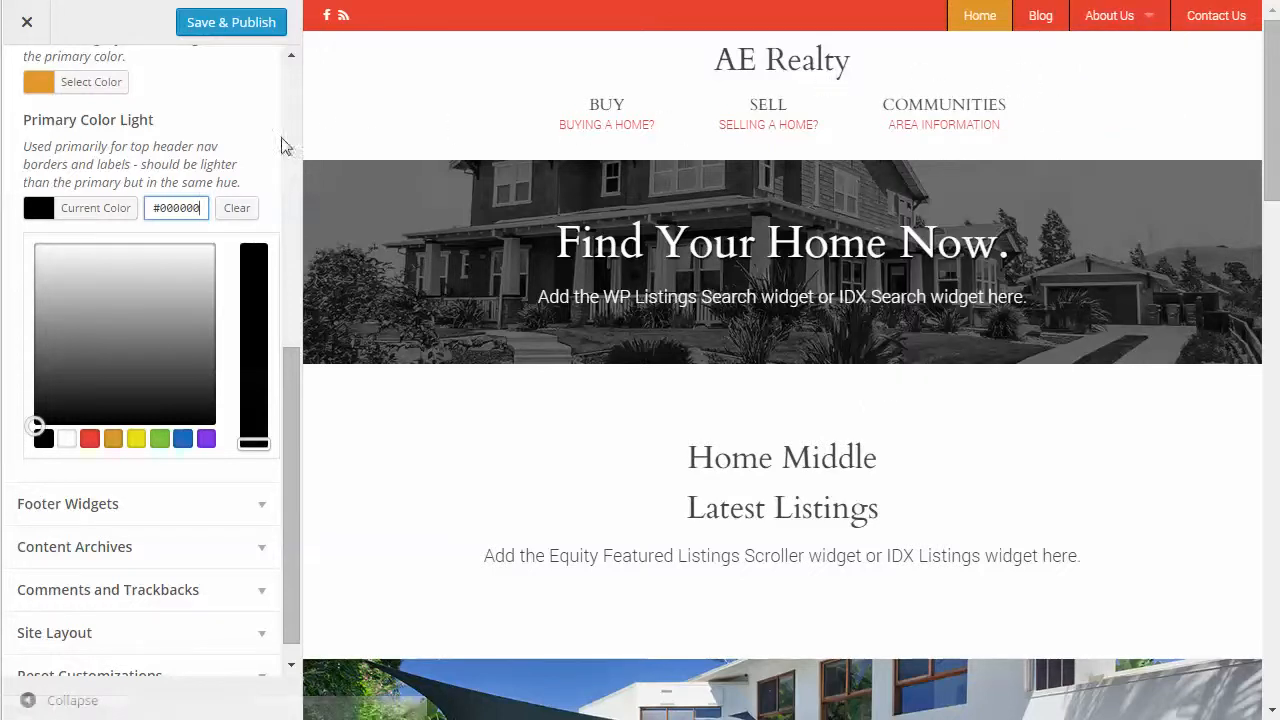
{"action": "left_click_drag", "start_coordinate": [286, 391], "coordinate": [333, 461]}
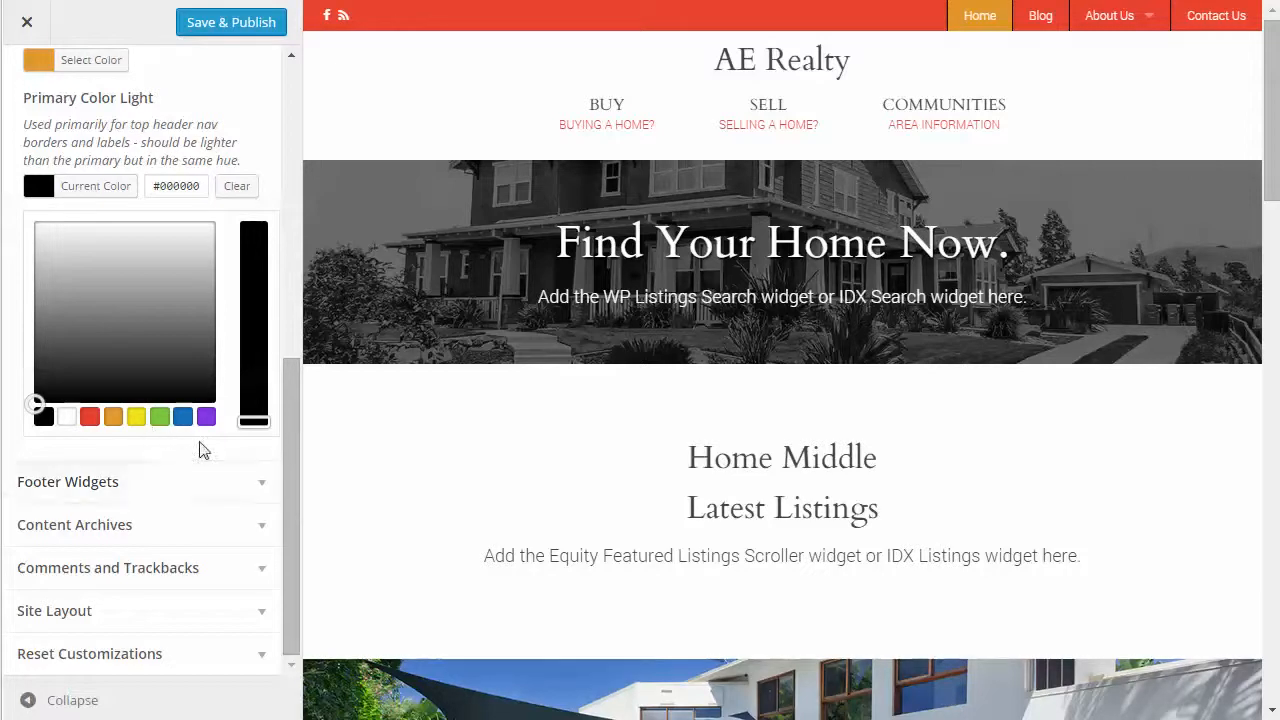
Expand Footer Widgets and leave the number of footer widgets at Two
{"action": "left_click", "coordinate": [255, 484]}
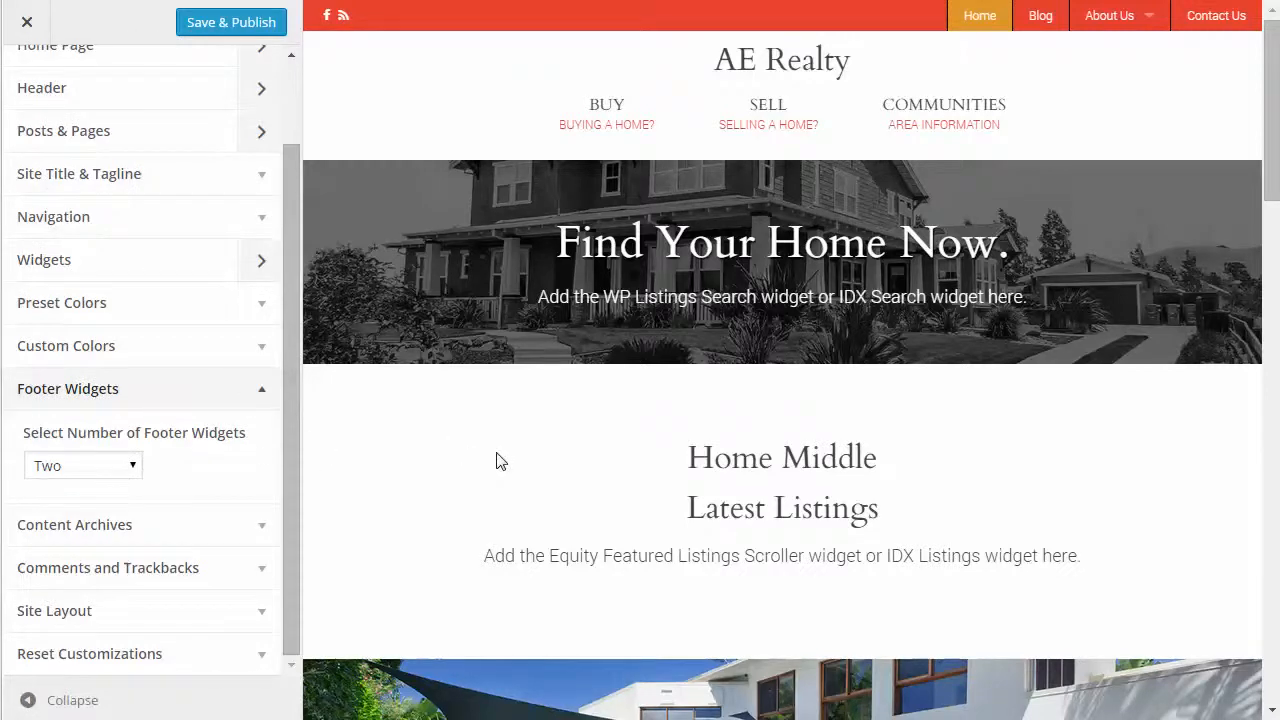
{"action": "scroll", "coordinate": [500, 461], "scroll_direction": "down", "scroll_amount": 9}
{"action": "scroll", "coordinate": [500, 461], "scroll_direction": "down", "scroll_amount": 11}
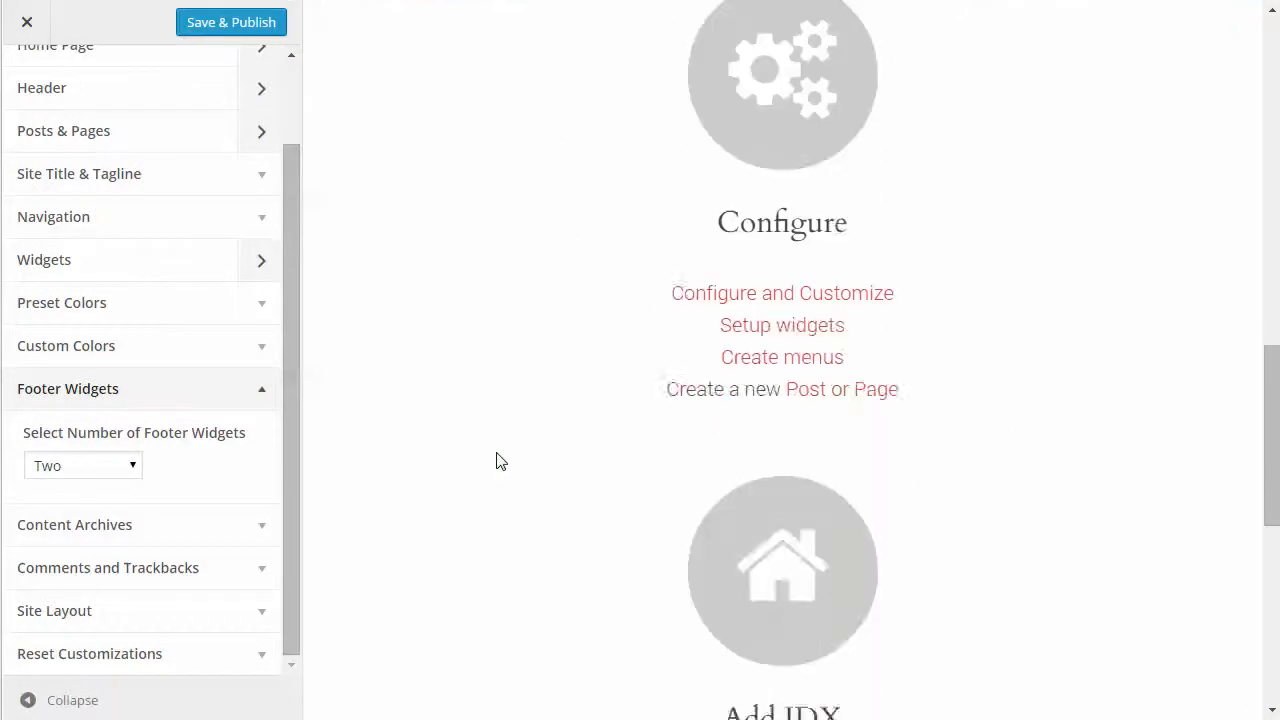
{"action": "left_click", "coordinate": [80, 470]}
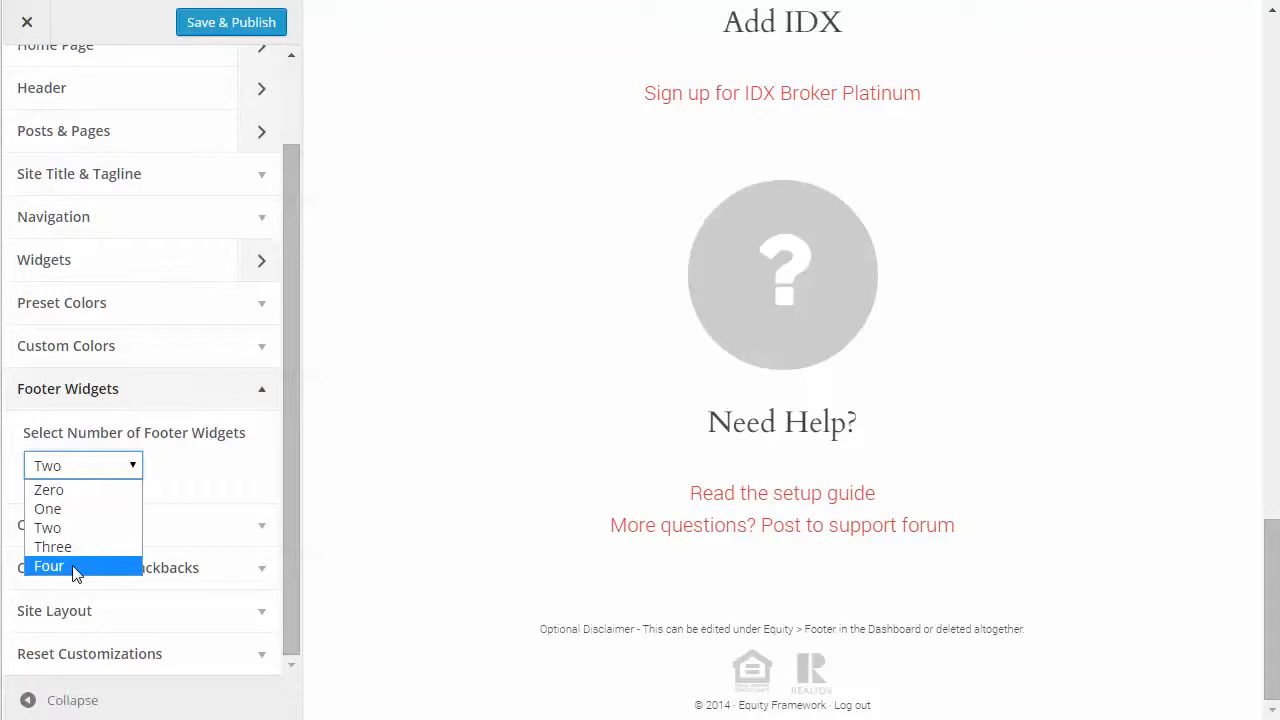
{"action": "left_click", "coordinate": [190, 485]}
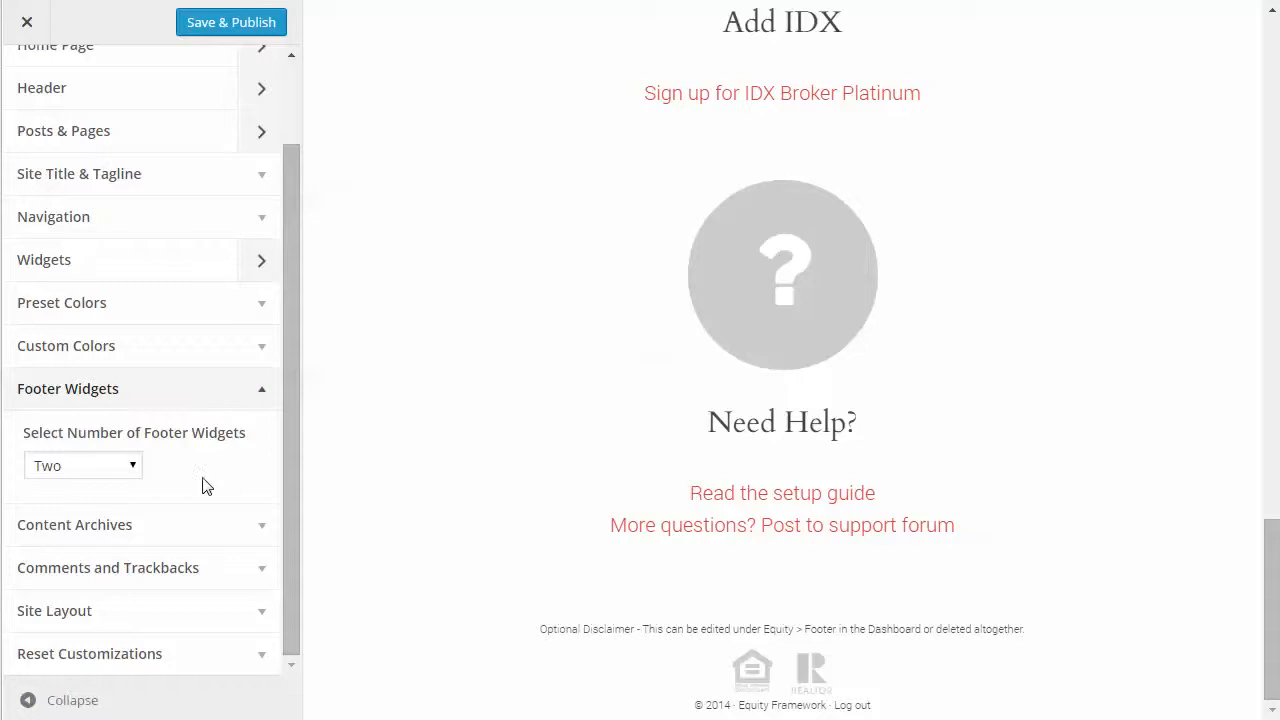
Expand Content Archives and show the Blog page in the preview
{"action": "left_click", "coordinate": [266, 530]}
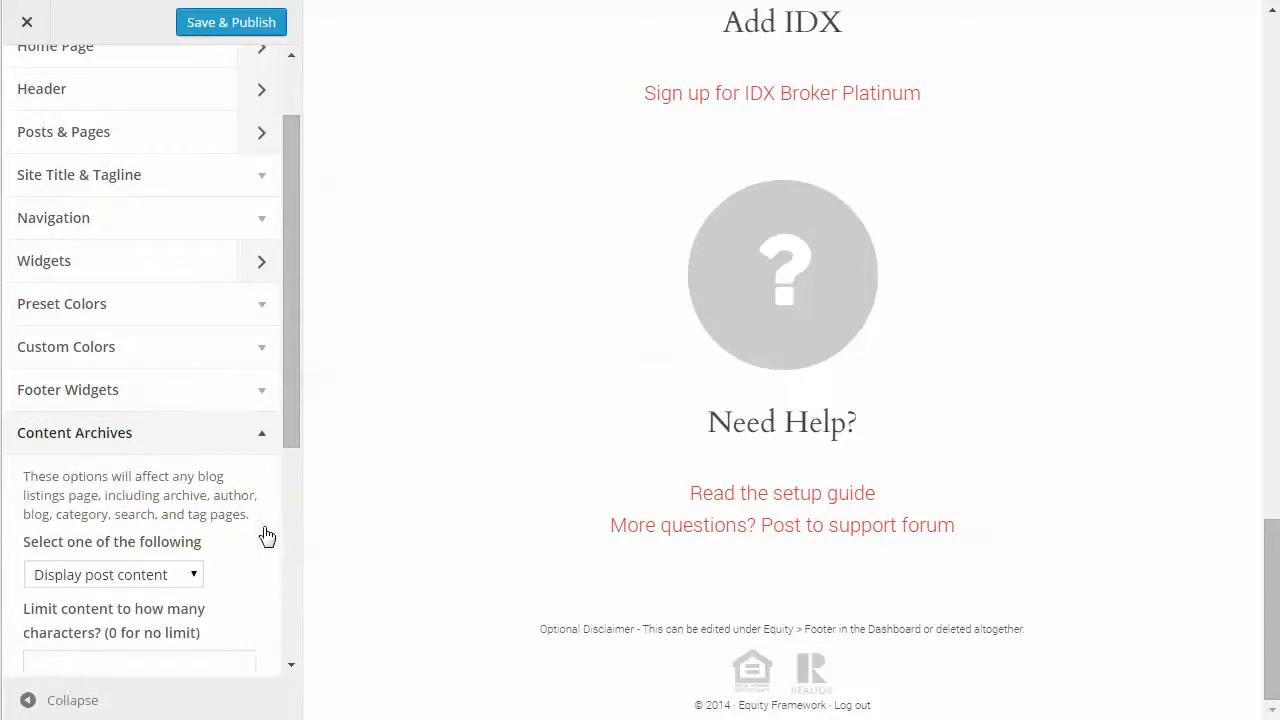
{"action": "scroll", "coordinate": [250, 540], "scroll_direction": "down", "scroll_amount": 5}
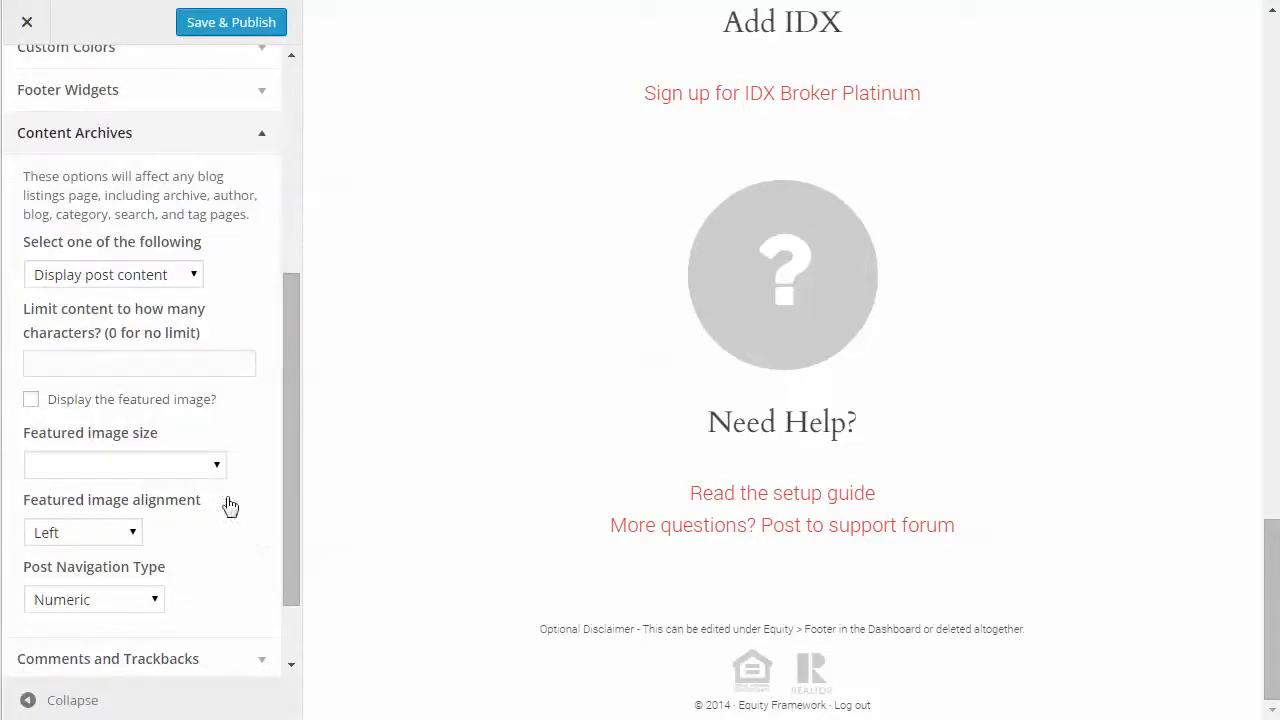
{"action": "scroll", "coordinate": [1071, 322], "scroll_direction": "up", "scroll_amount": 15}
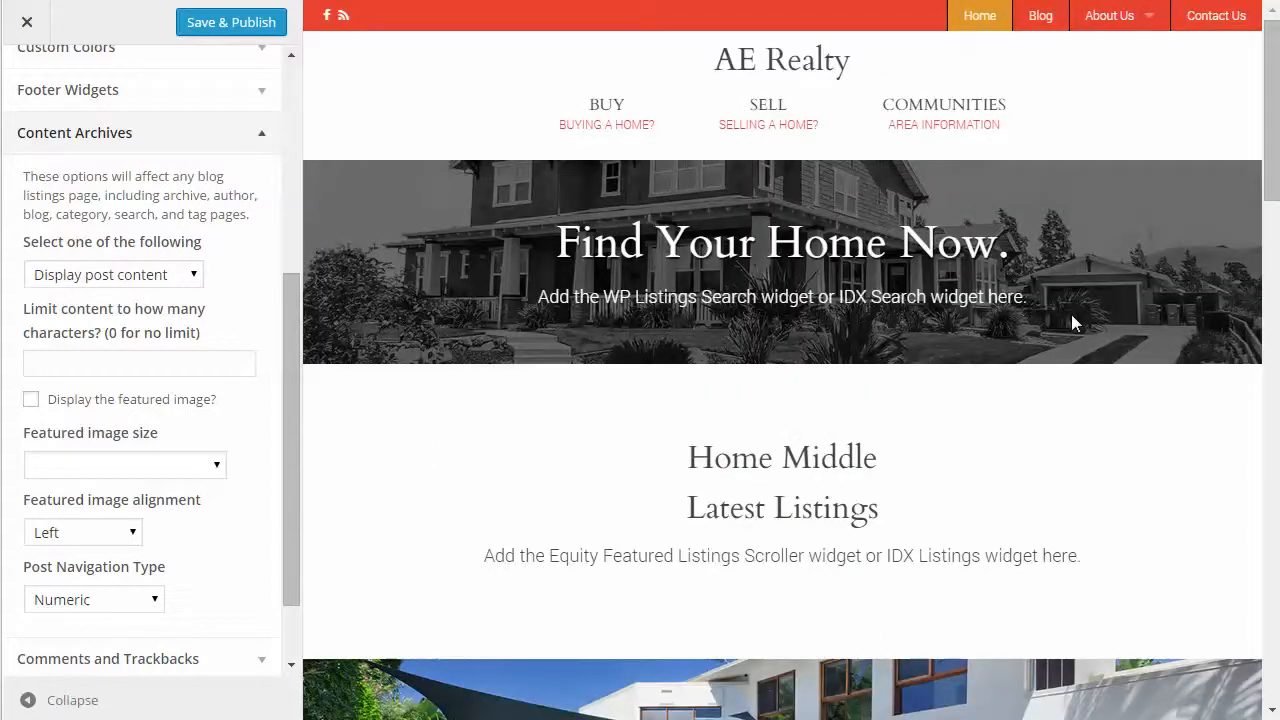
{"action": "left_click", "coordinate": [1040, 18]}
{"action": "scroll", "coordinate": [829, 266], "scroll_direction": "down", "scroll_amount": 3}
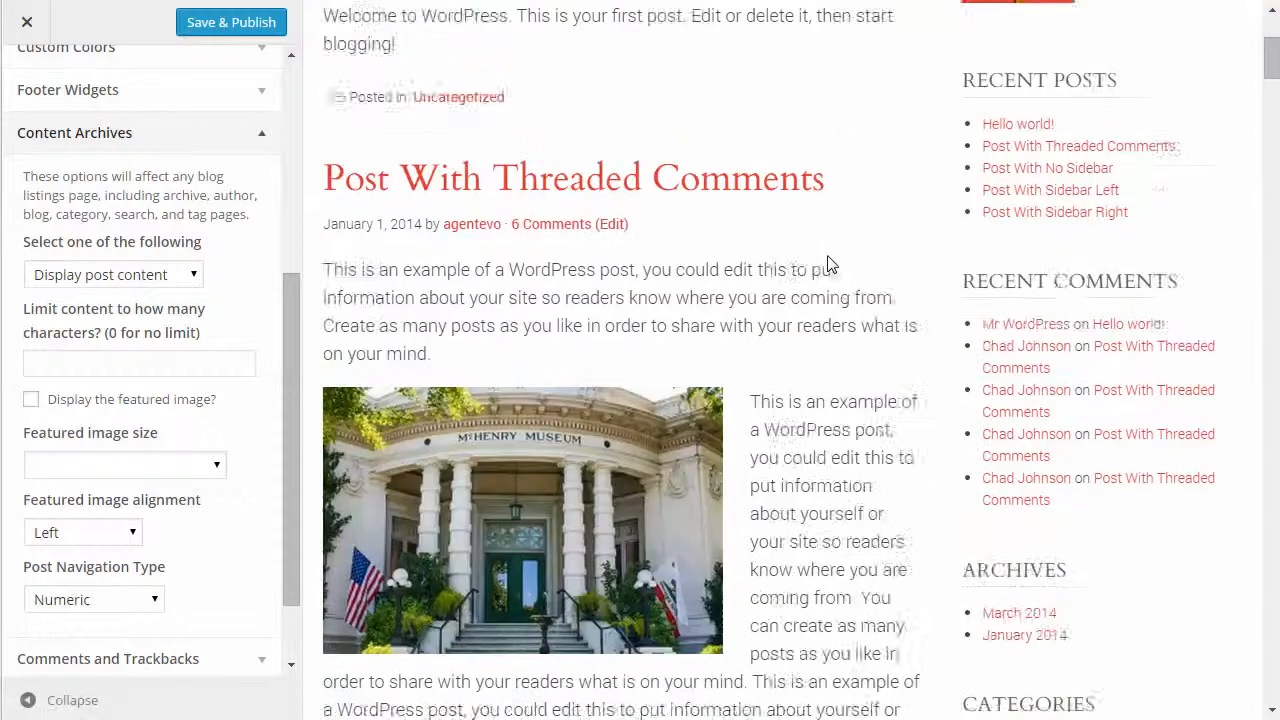
{"action": "scroll", "coordinate": [829, 266], "scroll_direction": "down", "scroll_amount": 1}
{"action": "scroll", "coordinate": [829, 264], "scroll_direction": "down", "scroll_amount": 8}
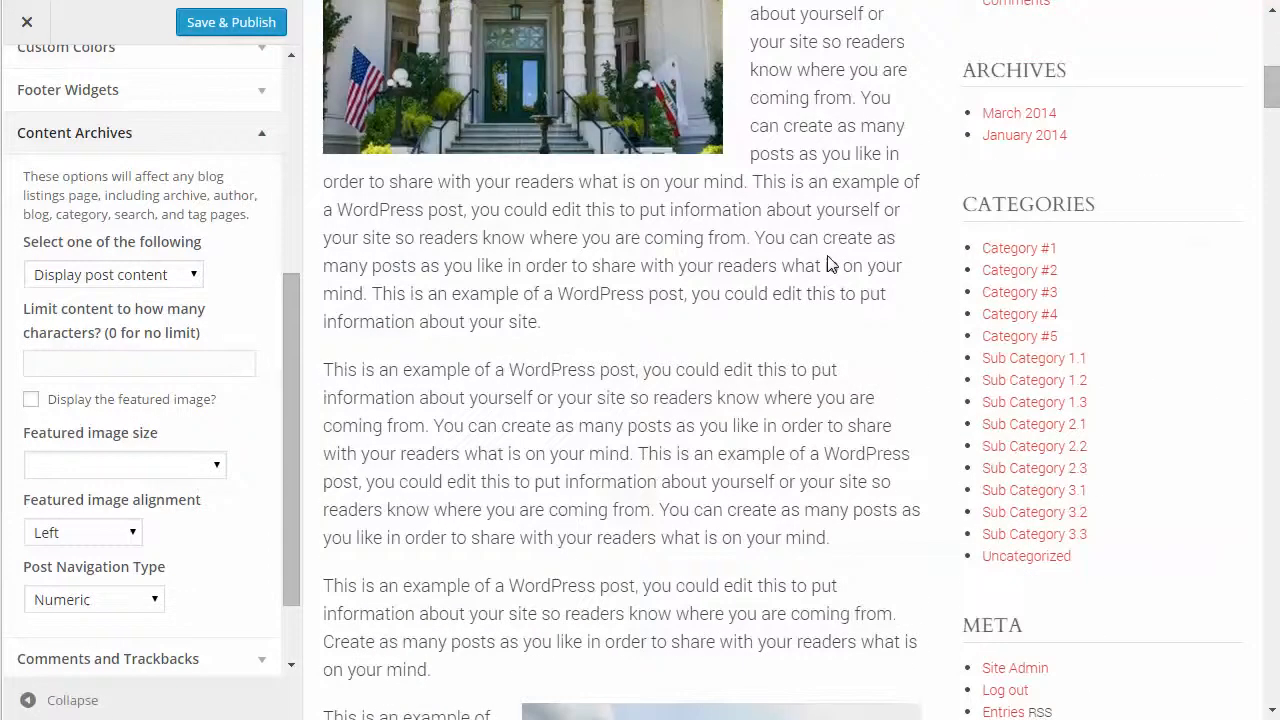
{"action": "scroll", "coordinate": [829, 264], "scroll_direction": "up", "scroll_amount": 8}
{"action": "scroll", "coordinate": [829, 264], "scroll_direction": "up", "scroll_amount": 4}
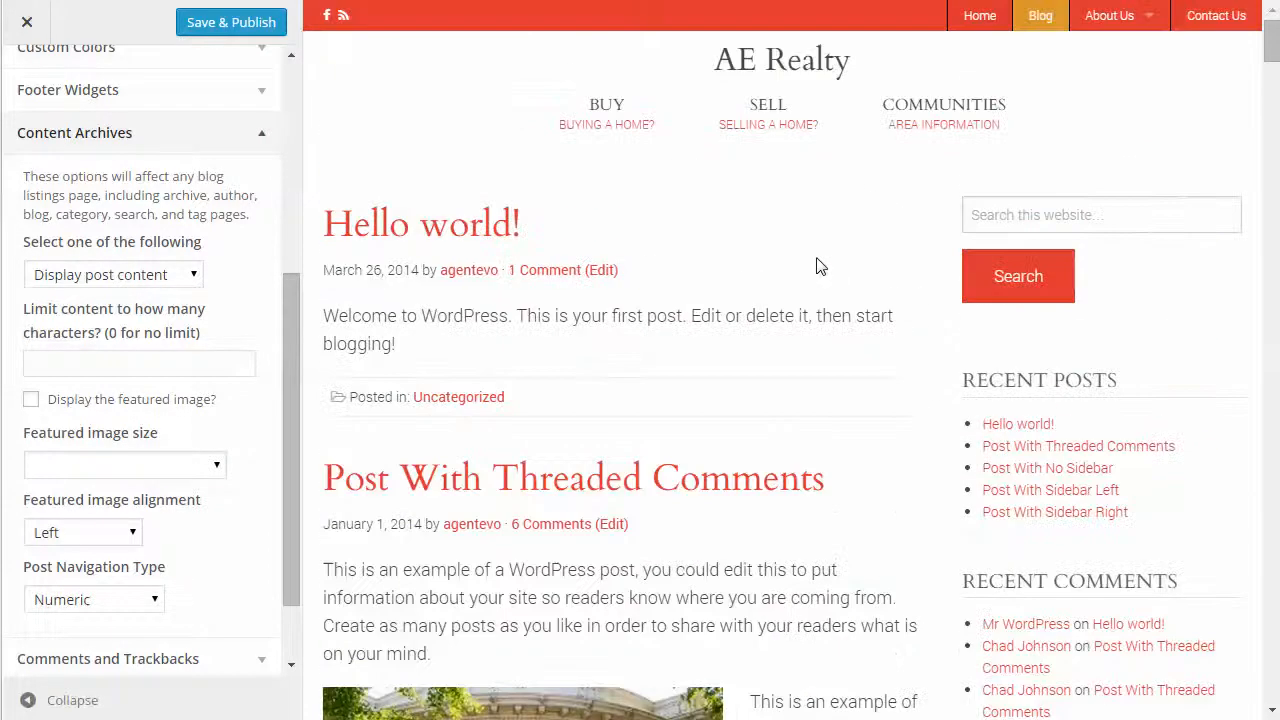
Display post excerpts with featured images at medium (300 × 300) size
{"action": "left_click", "coordinate": [108, 280]}
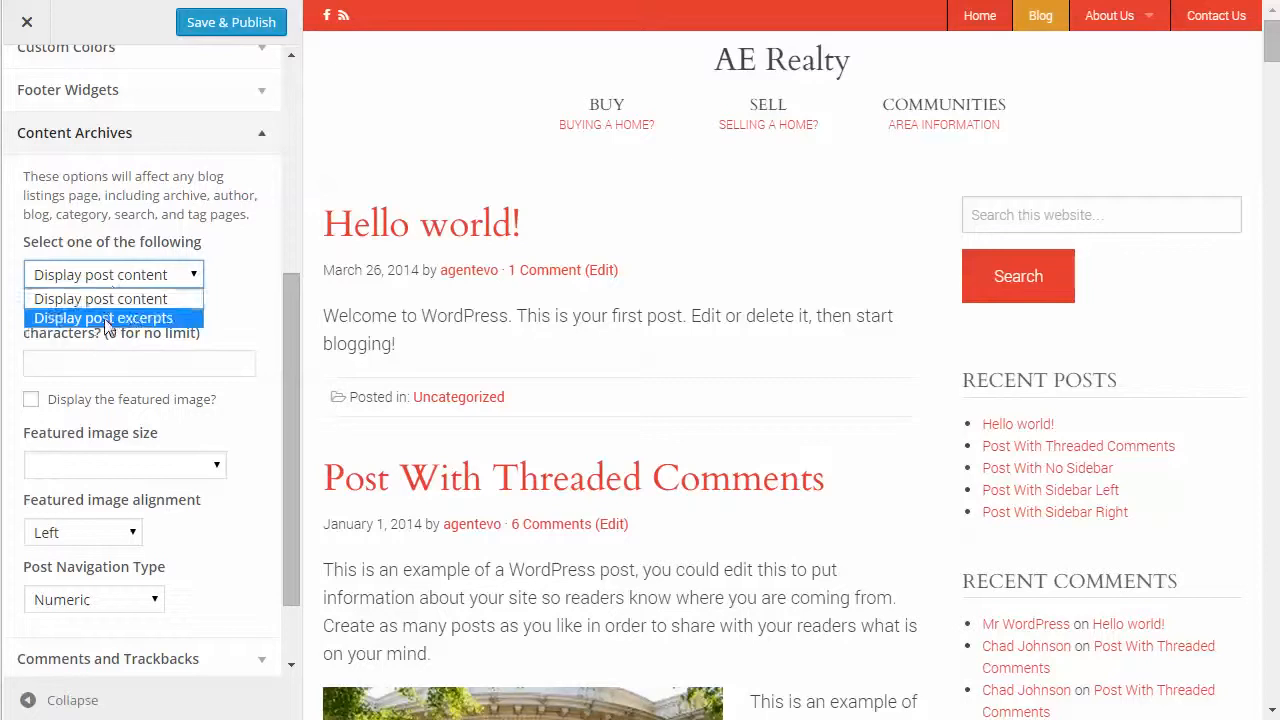
{"action": "left_click", "coordinate": [105, 318]}
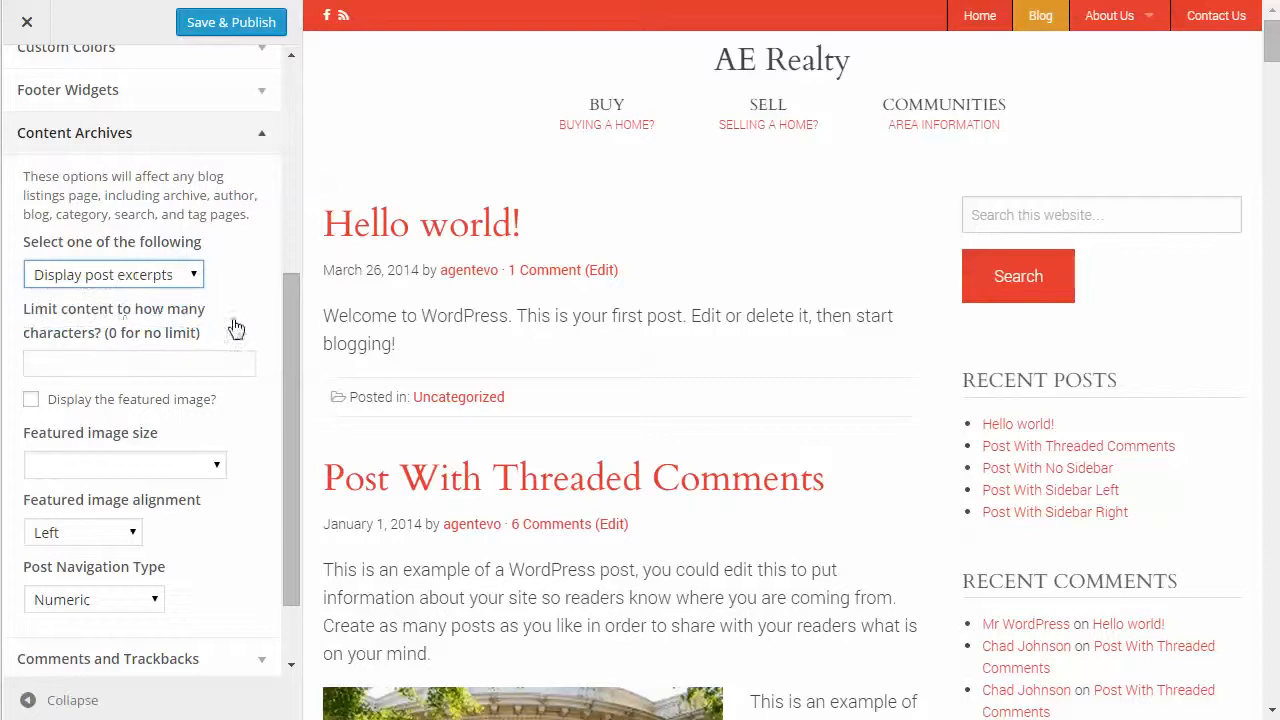
{"action": "left_click", "coordinate": [31, 400]}
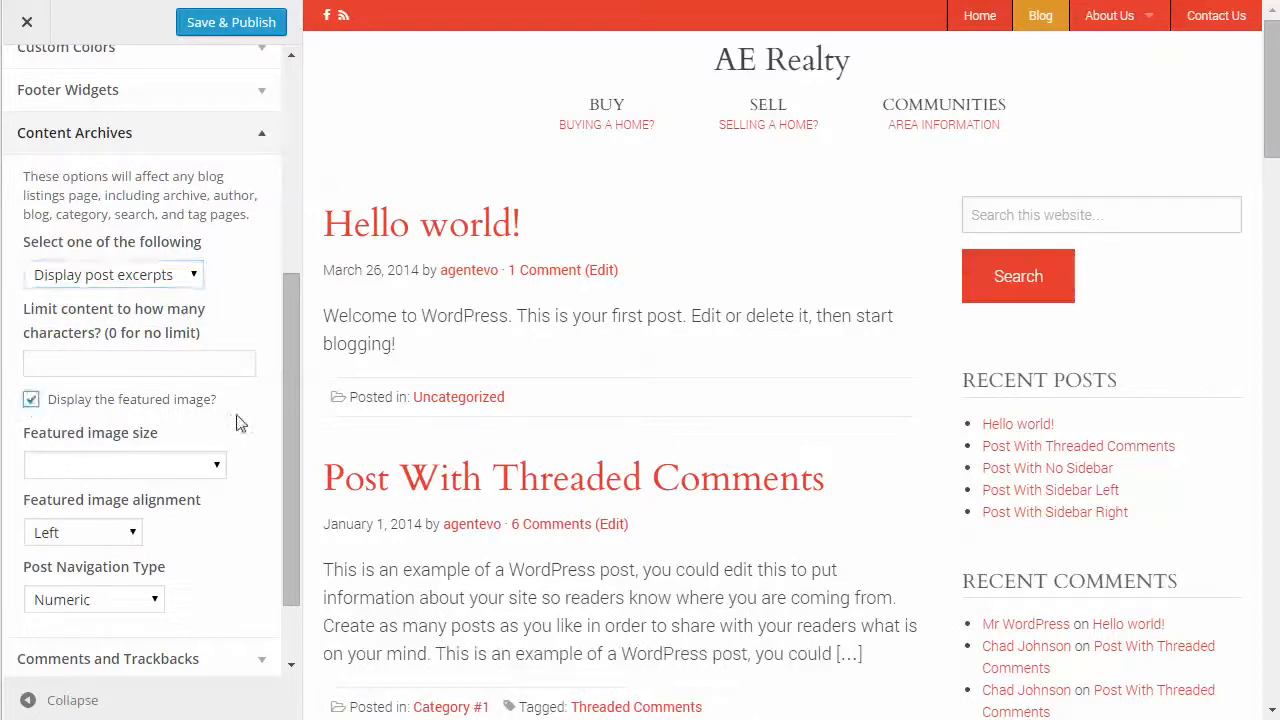
{"action": "left_click", "coordinate": [107, 466]}
{"action": "left_click", "coordinate": [108, 510]}
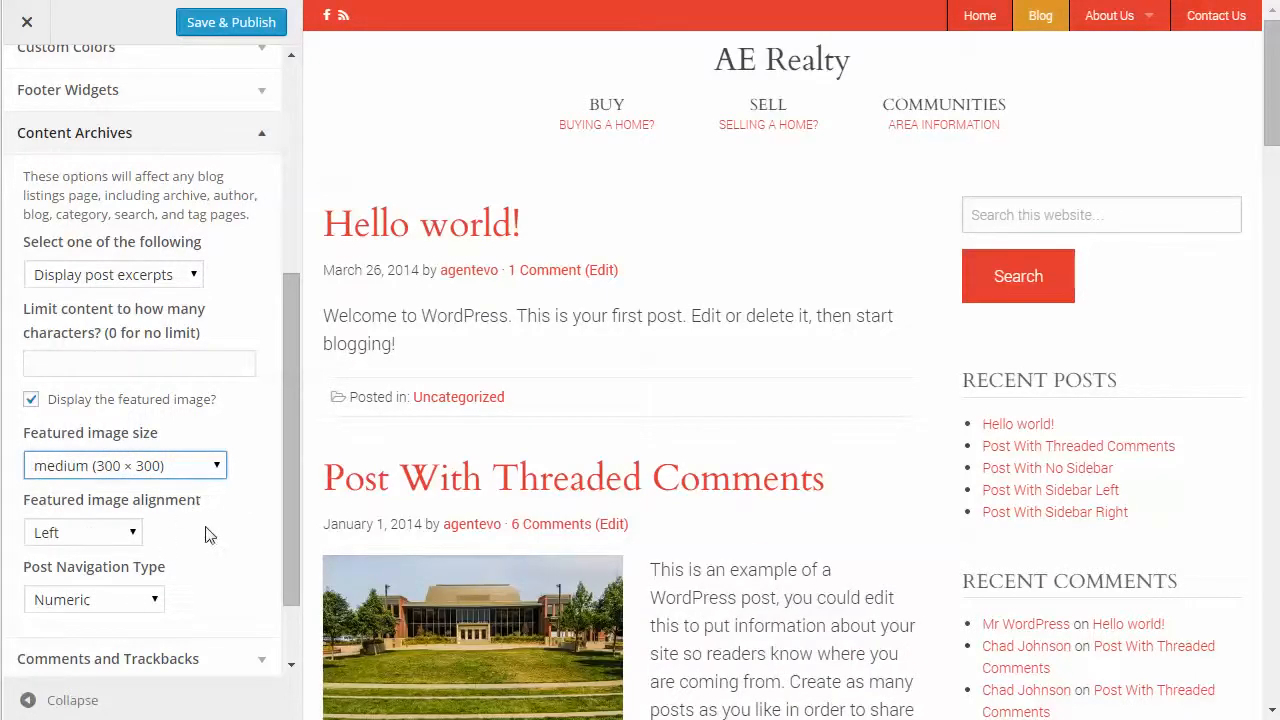
Limit blog excerpt content to 300 characters
{"action": "scroll", "coordinate": [708, 386], "scroll_direction": "down", "scroll_amount": 4}
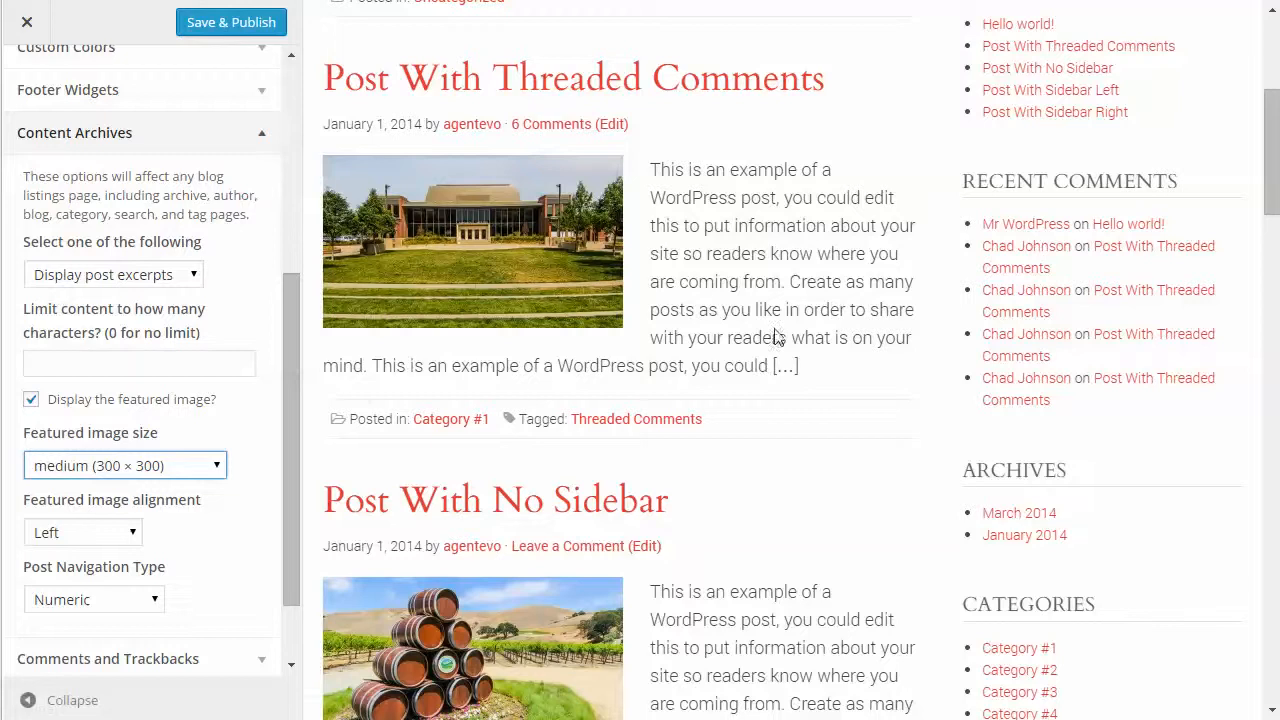
{"action": "left_click", "coordinate": [98, 358]}
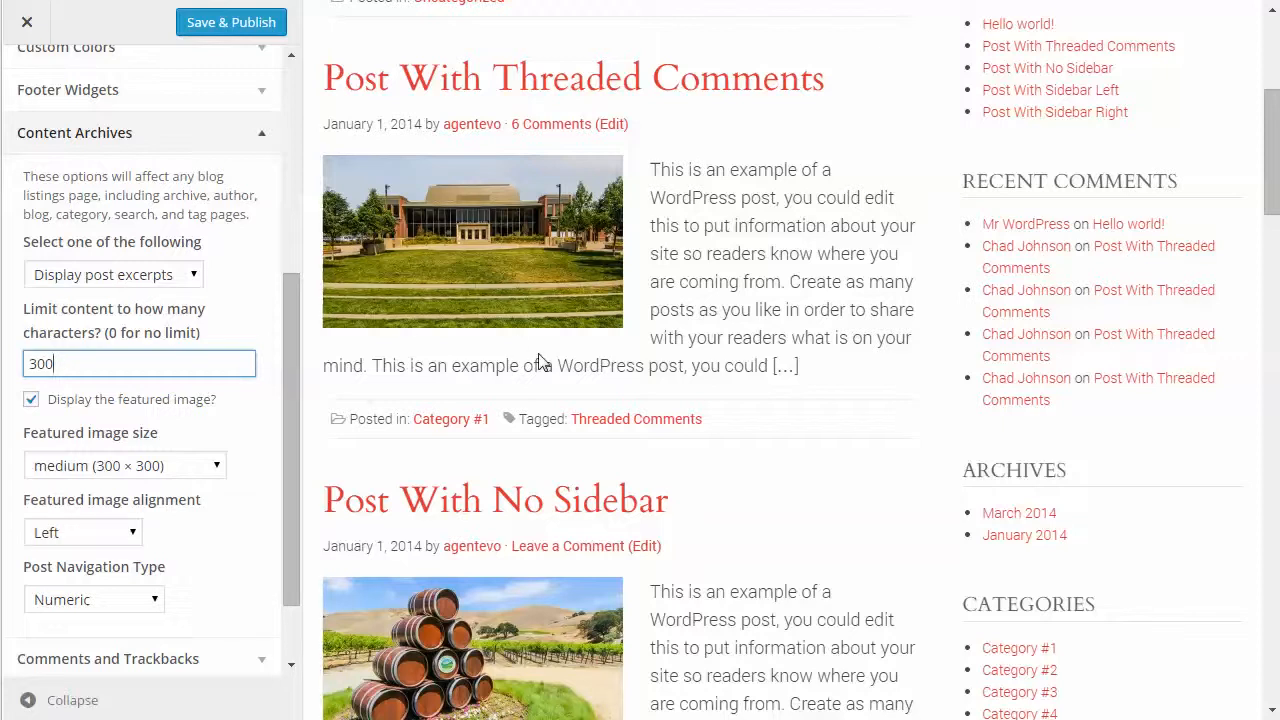
{"action": "scroll", "coordinate": [869, 405], "scroll_direction": "down", "scroll_amount": 4}
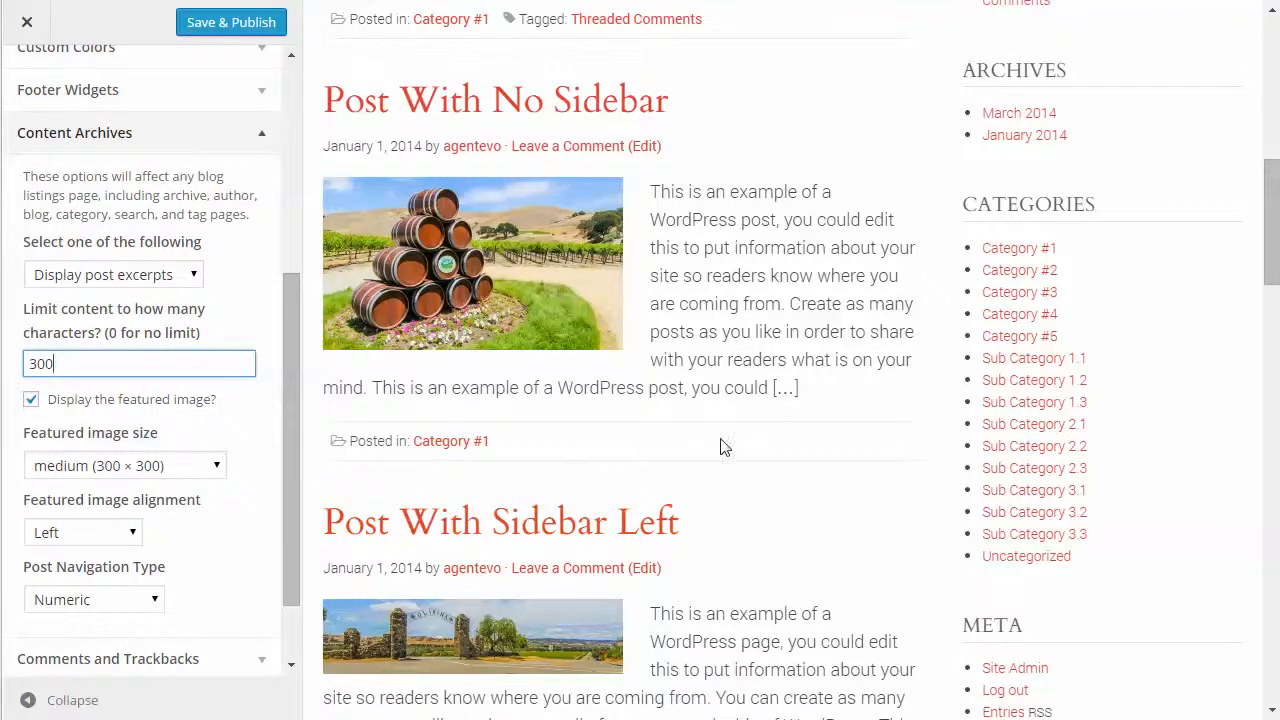
Set the Post Navigation Type to Previous / Next
{"action": "scroll", "coordinate": [745, 440], "scroll_direction": "down", "scroll_amount": 5}
{"action": "scroll", "coordinate": [745, 440], "scroll_direction": "down", "scroll_amount": 20}
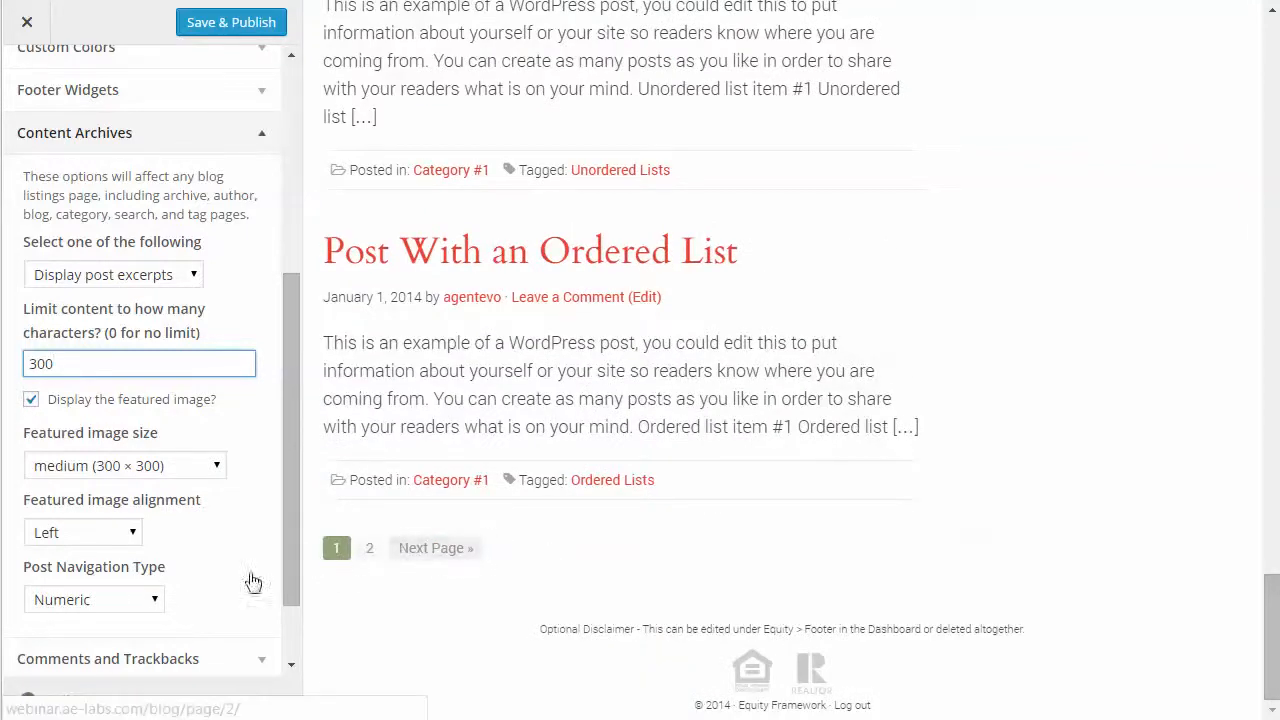
{"action": "left_click", "coordinate": [112, 606]}
{"action": "left_click", "coordinate": [100, 623]}
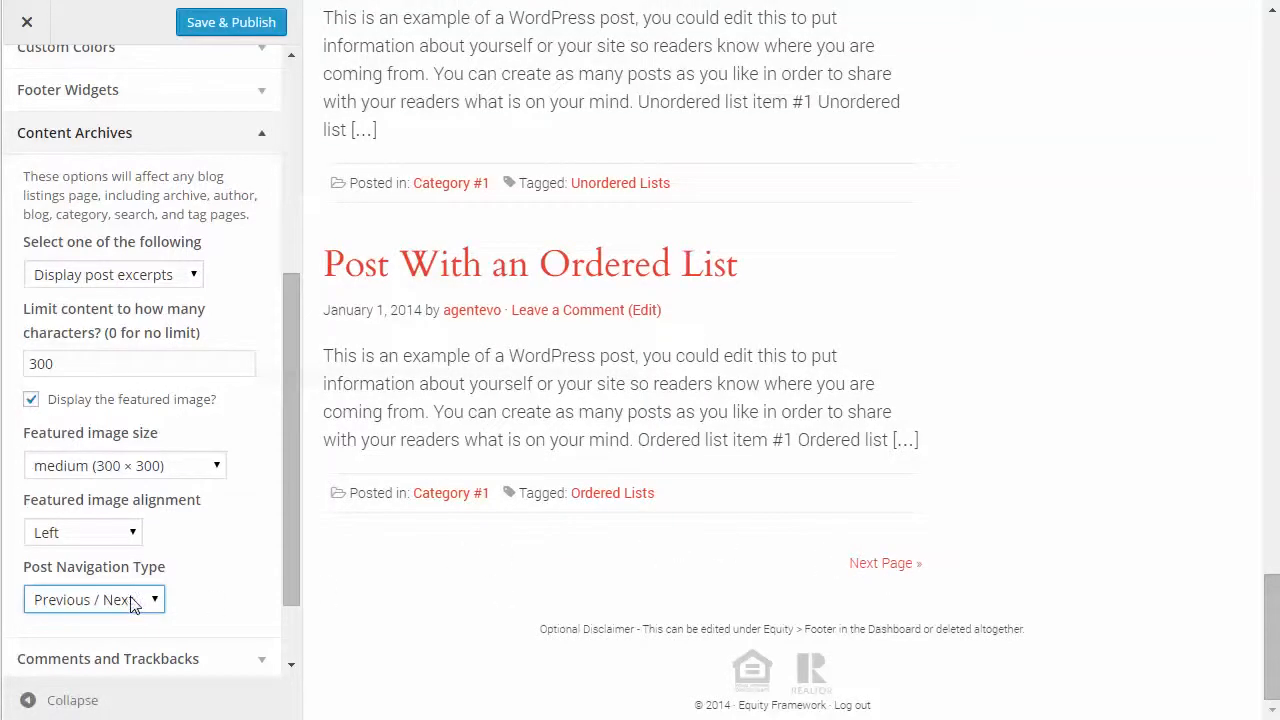
{"action": "scroll", "coordinate": [285, 561], "scroll_direction": "down", "scroll_amount": 2}
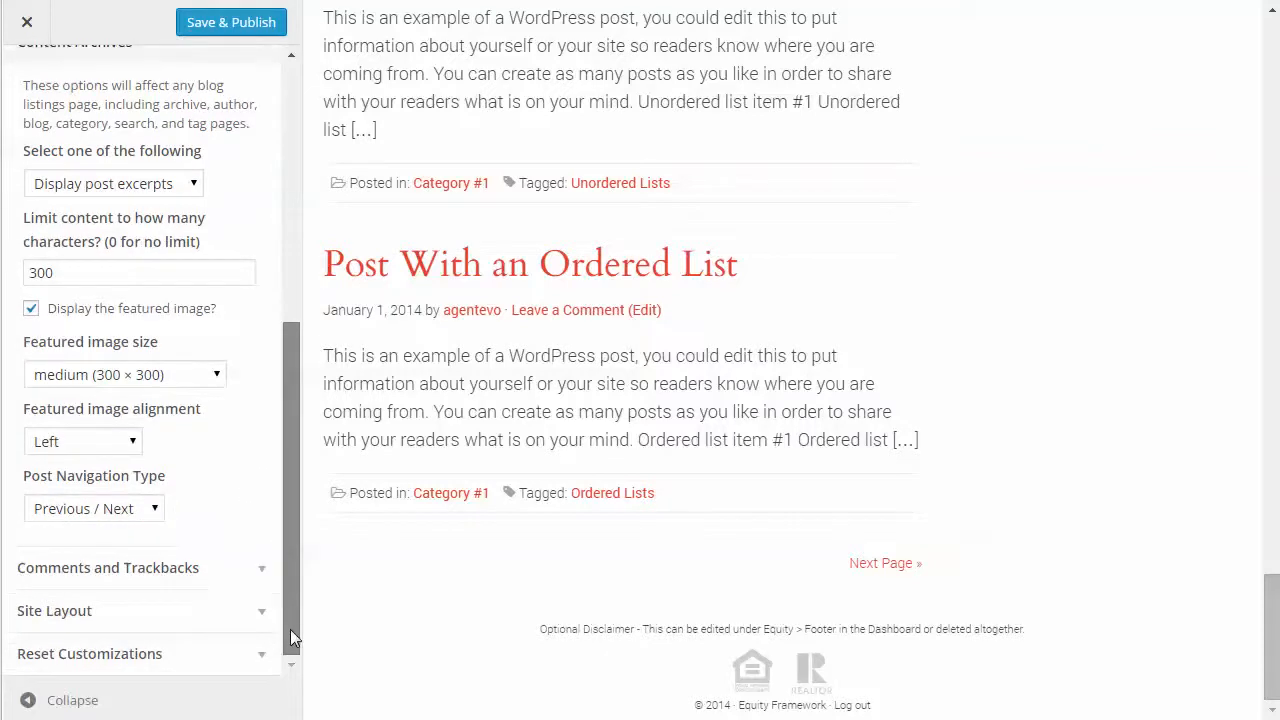
Toggle Comments on Pages and Trackbacks on Posts off and back on, leaving all enabled
{"action": "left_click", "coordinate": [256, 568]}
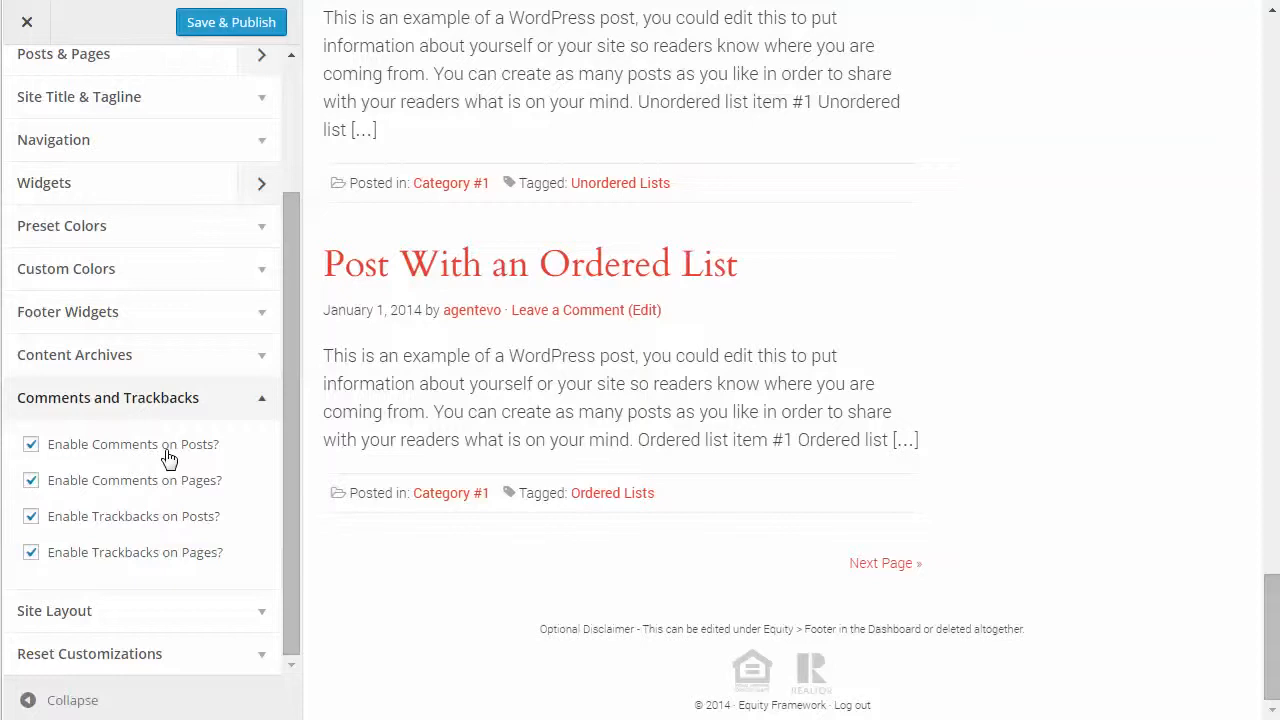
{"action": "left_click", "coordinate": [33, 481]}
{"action": "left_click", "coordinate": [32, 481]}
{"action": "left_click", "coordinate": [31, 516]}
{"action": "left_click", "coordinate": [31, 516]}
Change the default layout from Full Width Content to Sidebar-Content, then expand Reset Customizations
{"action": "left_click", "coordinate": [266, 613]}
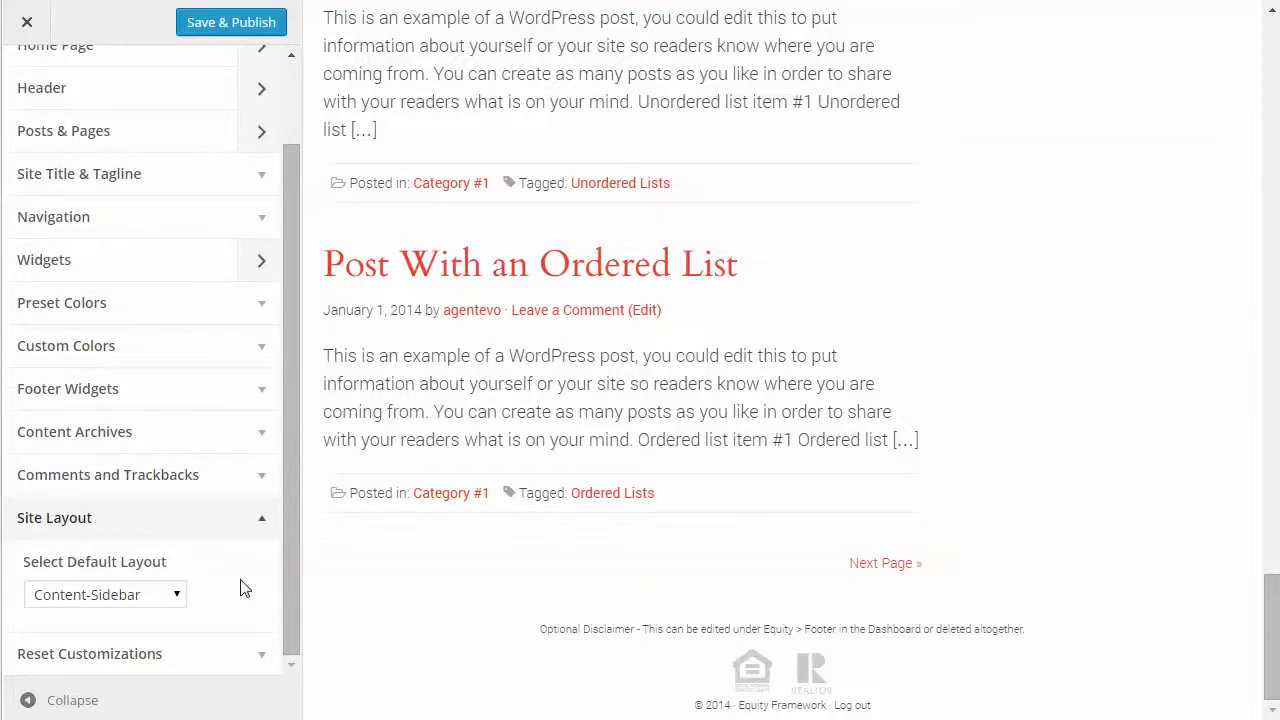
{"action": "scroll", "coordinate": [803, 323], "scroll_direction": "up", "scroll_amount": 15}
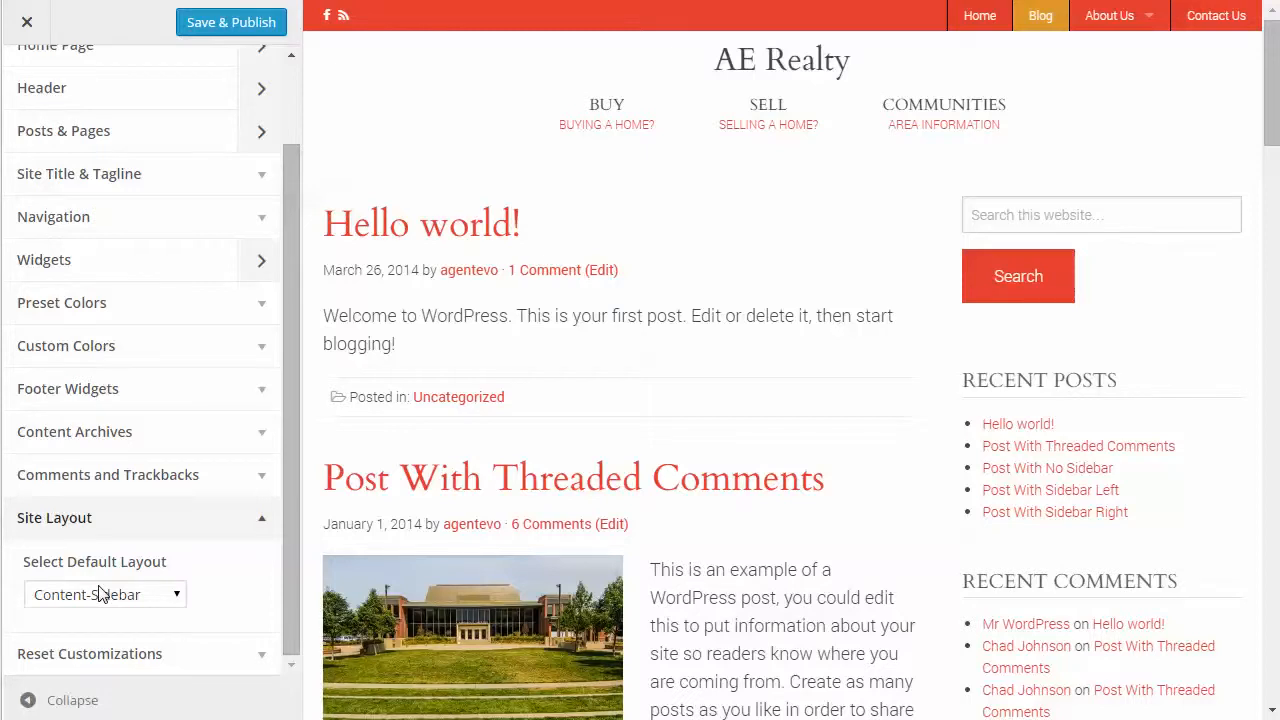
{"action": "scroll", "coordinate": [60, 593], "scroll_direction": "up", "scroll_amount": 2}
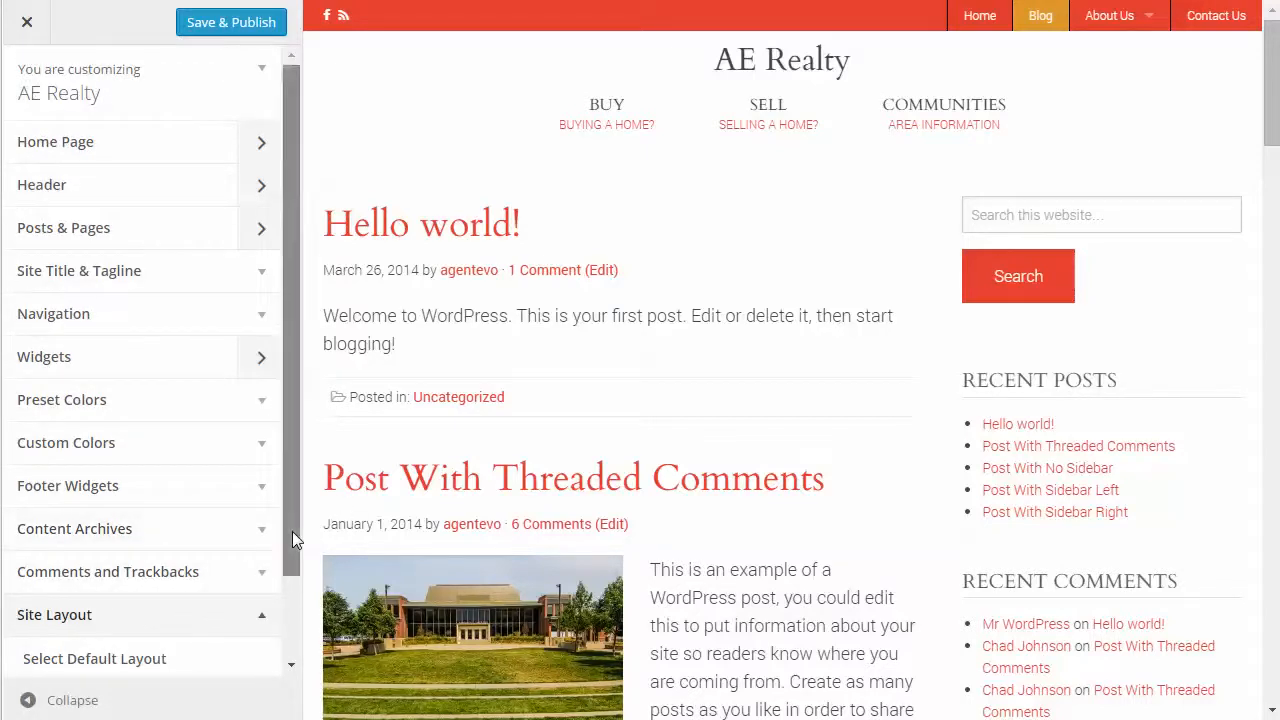
{"action": "scroll", "coordinate": [292, 540], "scroll_direction": "down", "scroll_amount": 2}
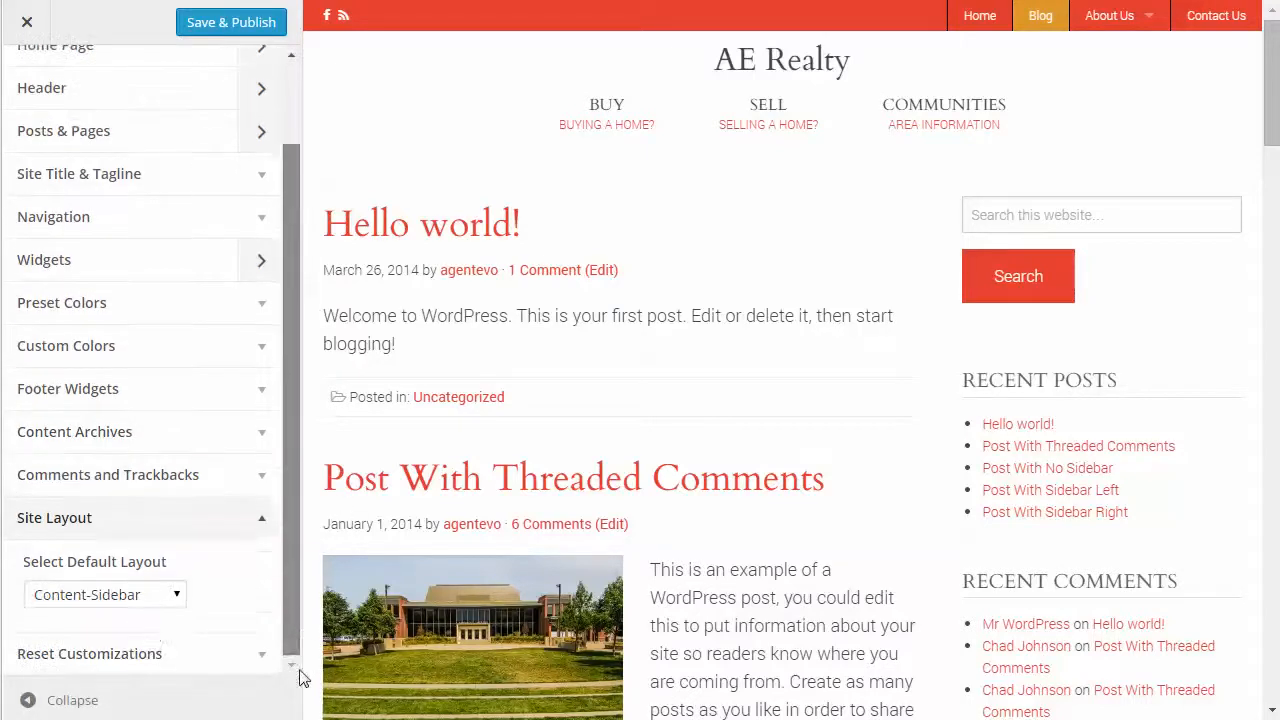
{"action": "left_click", "coordinate": [136, 596]}
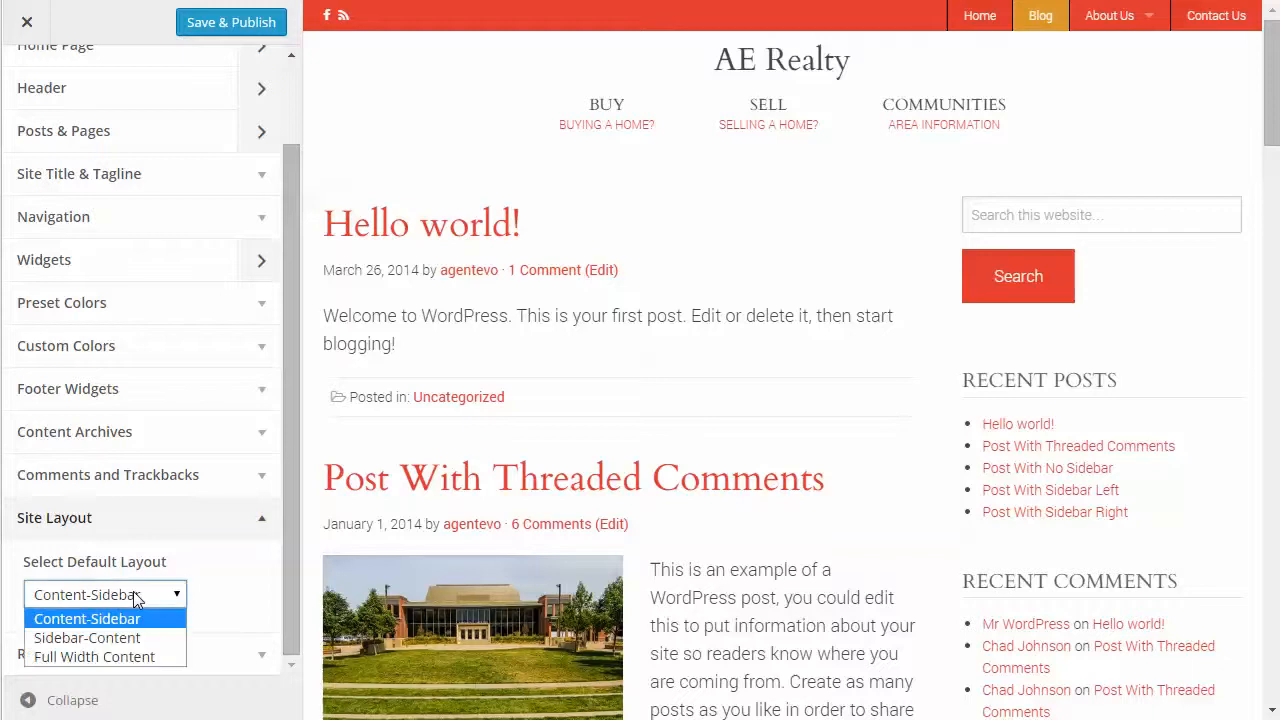
{"action": "left_click", "coordinate": [99, 657]}
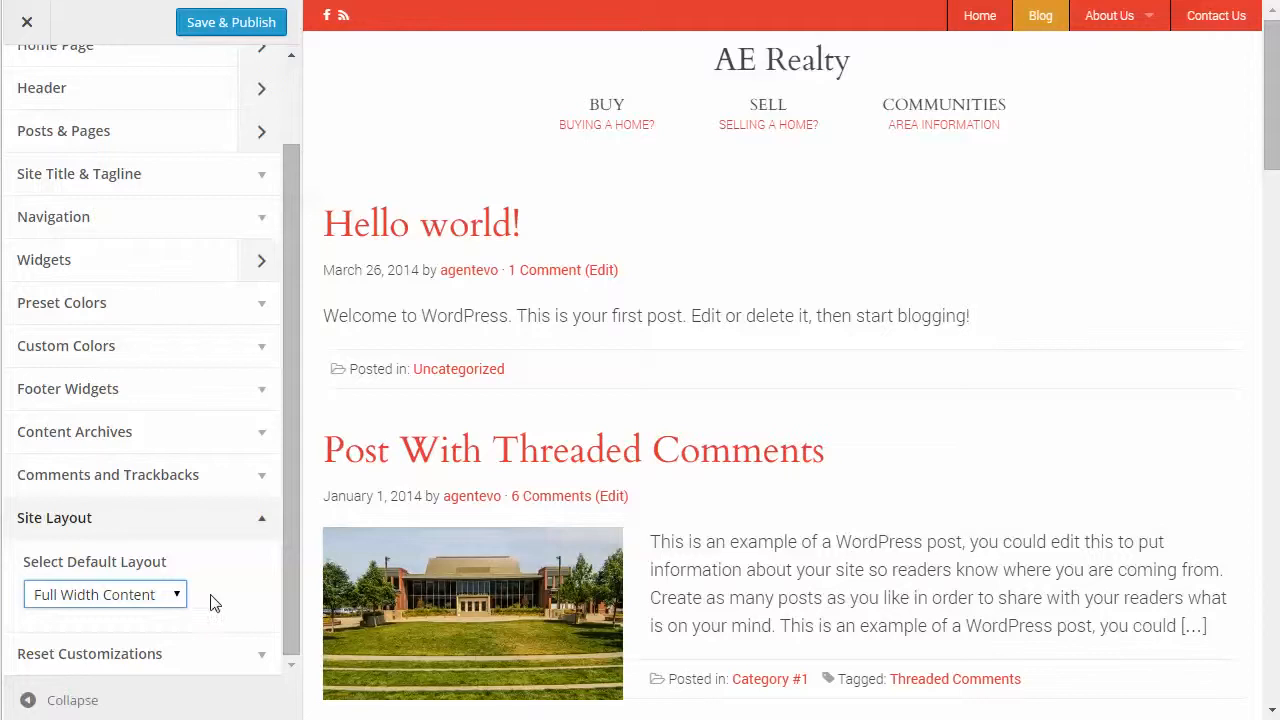
{"action": "left_click", "coordinate": [136, 596]}
{"action": "left_click", "coordinate": [117, 638]}
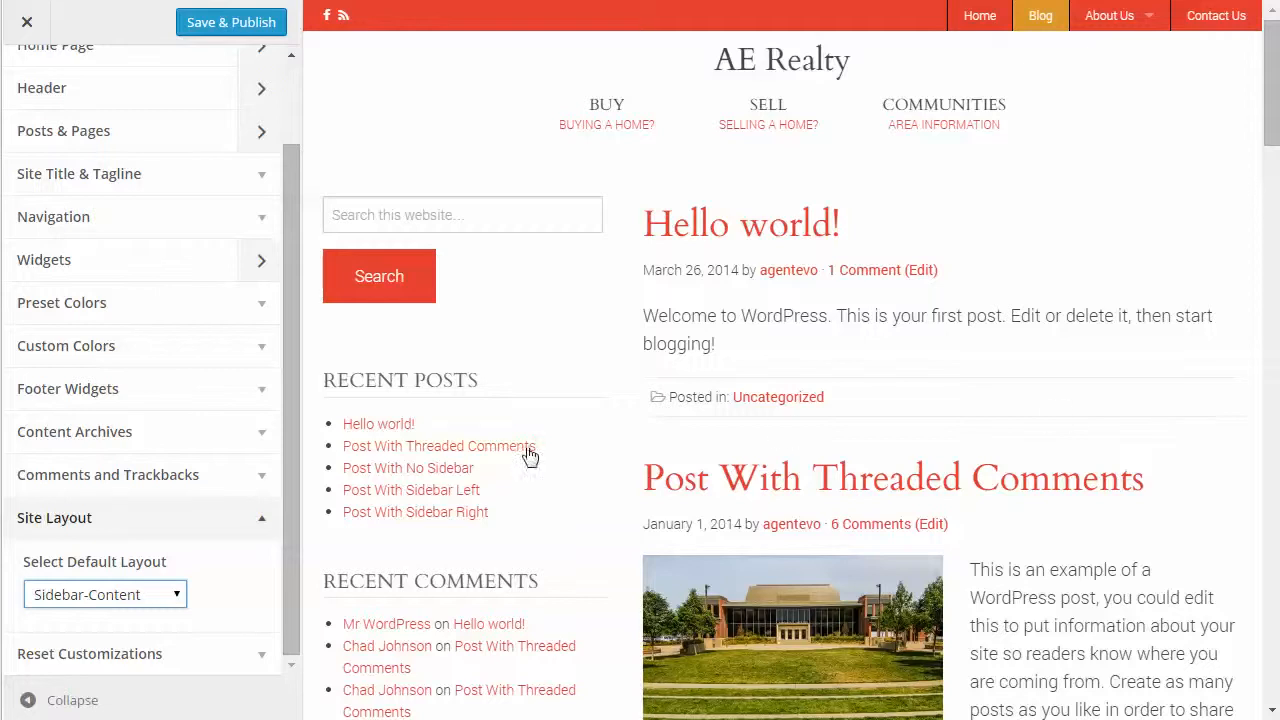
{"action": "left_click", "coordinate": [97, 662]}
{"action": "left_click_drag", "start_coordinate": [296, 527], "coordinate": [281, 645]}
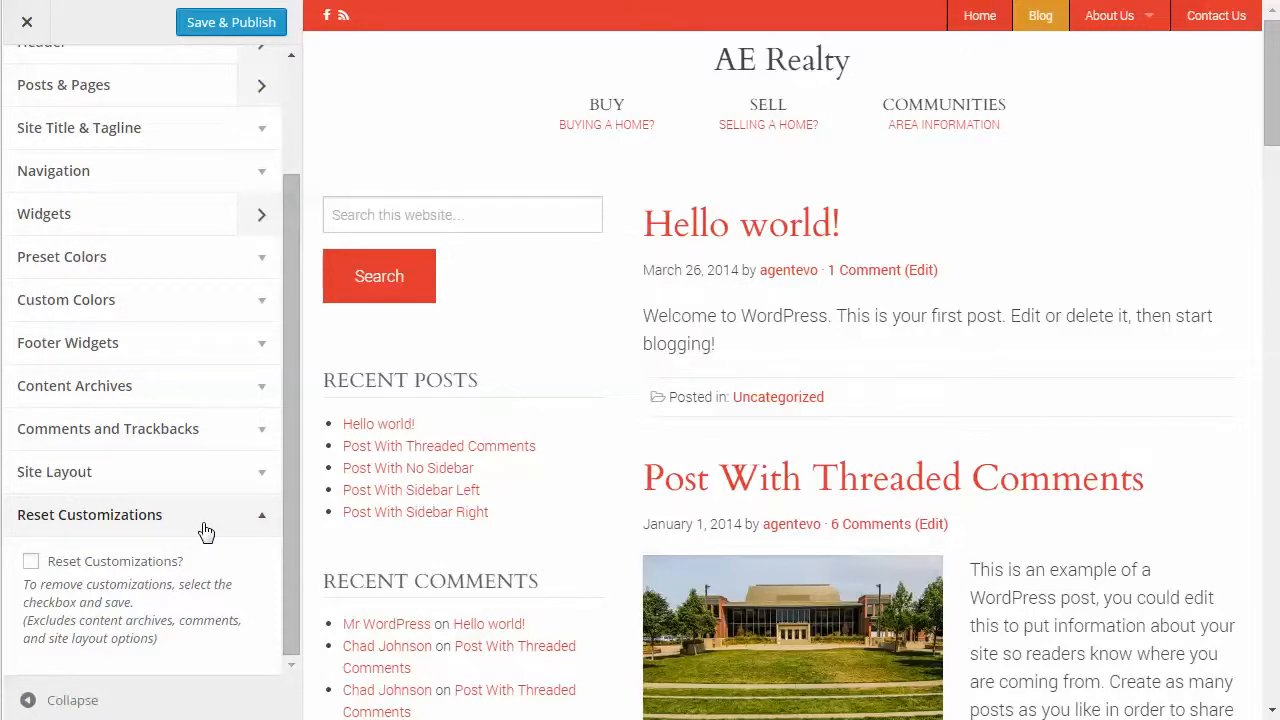
Tick Reset Customizations, save and publish, close the Customizer and reload the homepage
{"action": "left_click", "coordinate": [31, 562]}
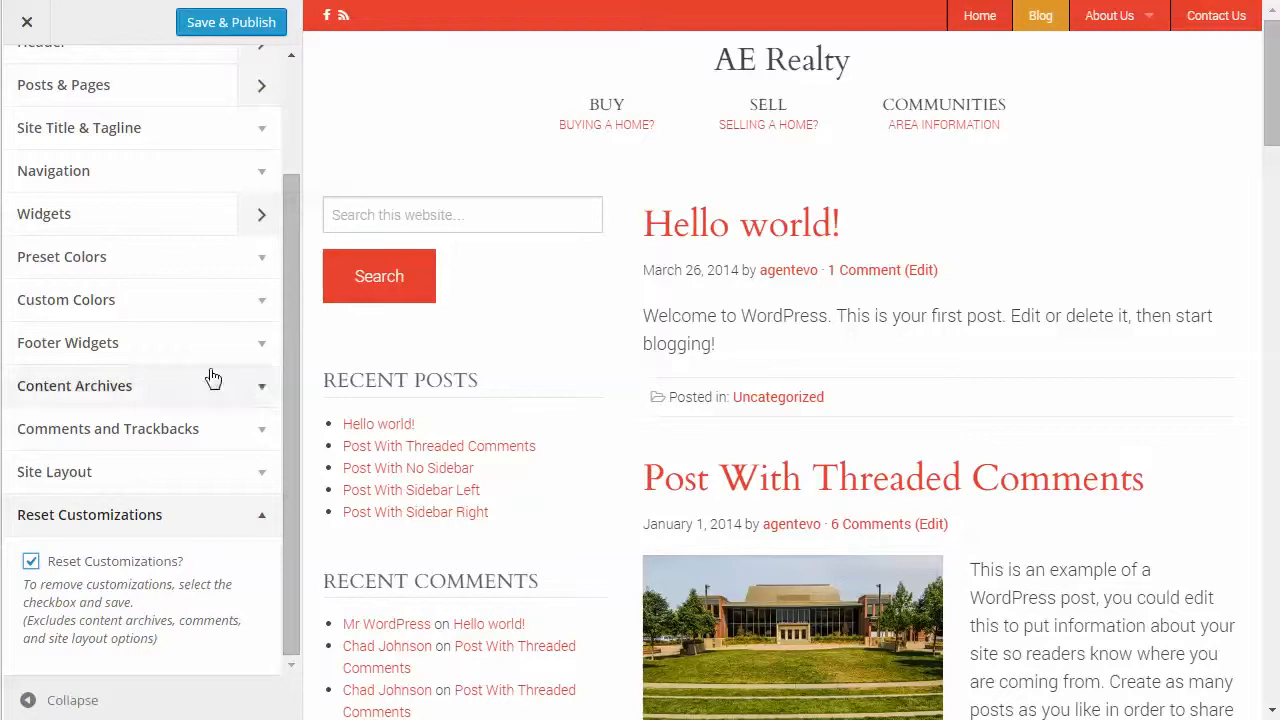
{"action": "left_click", "coordinate": [215, 25]}
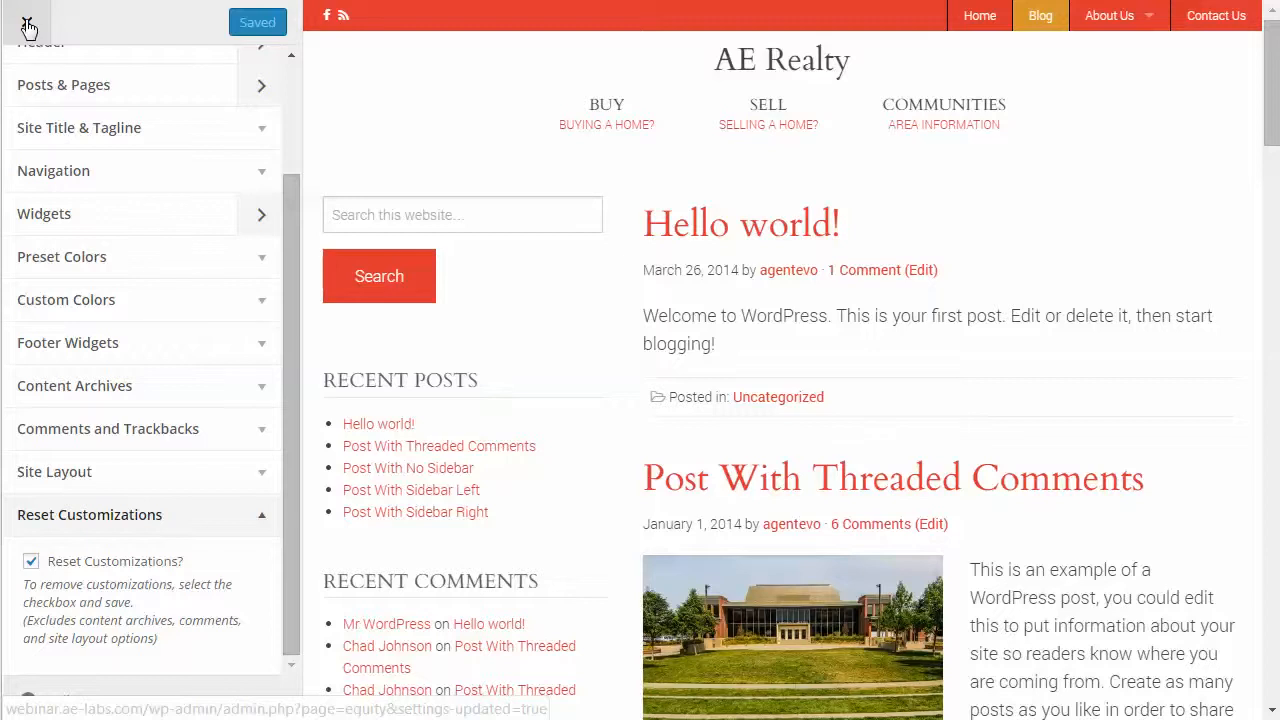
{"action": "left_click", "coordinate": [29, 25]}
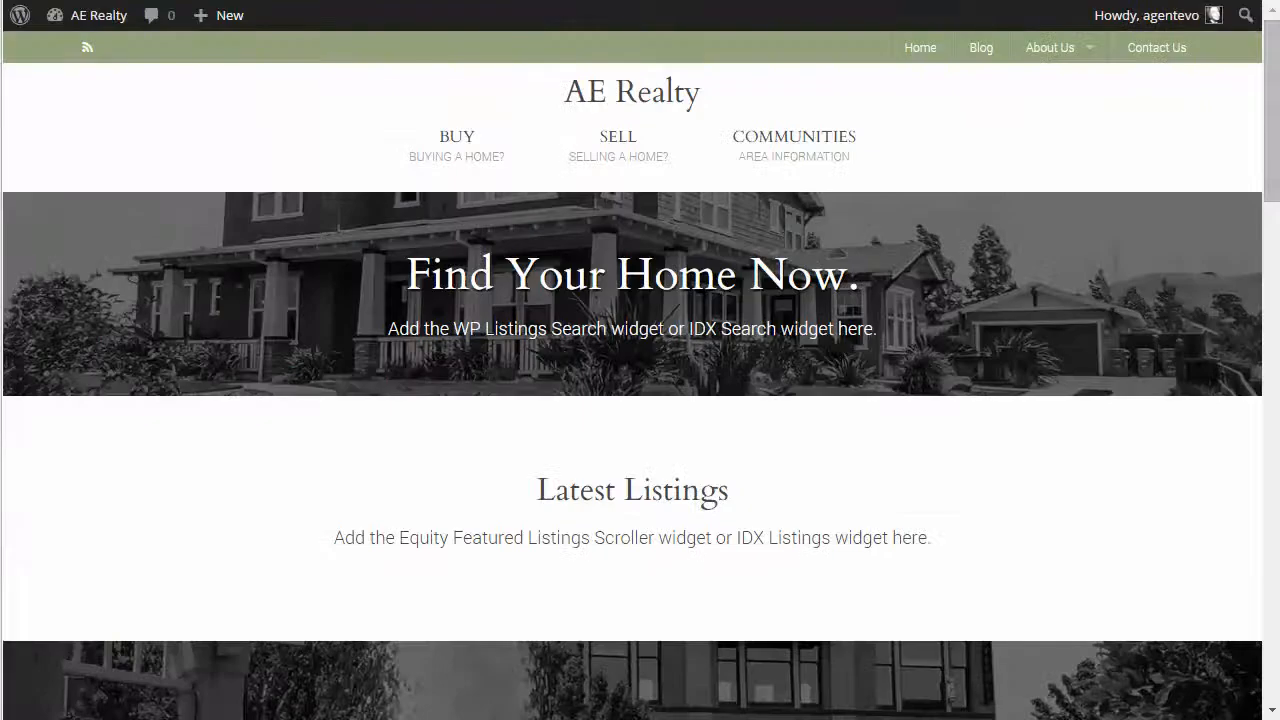
{"action": "key", "text": "F5"}
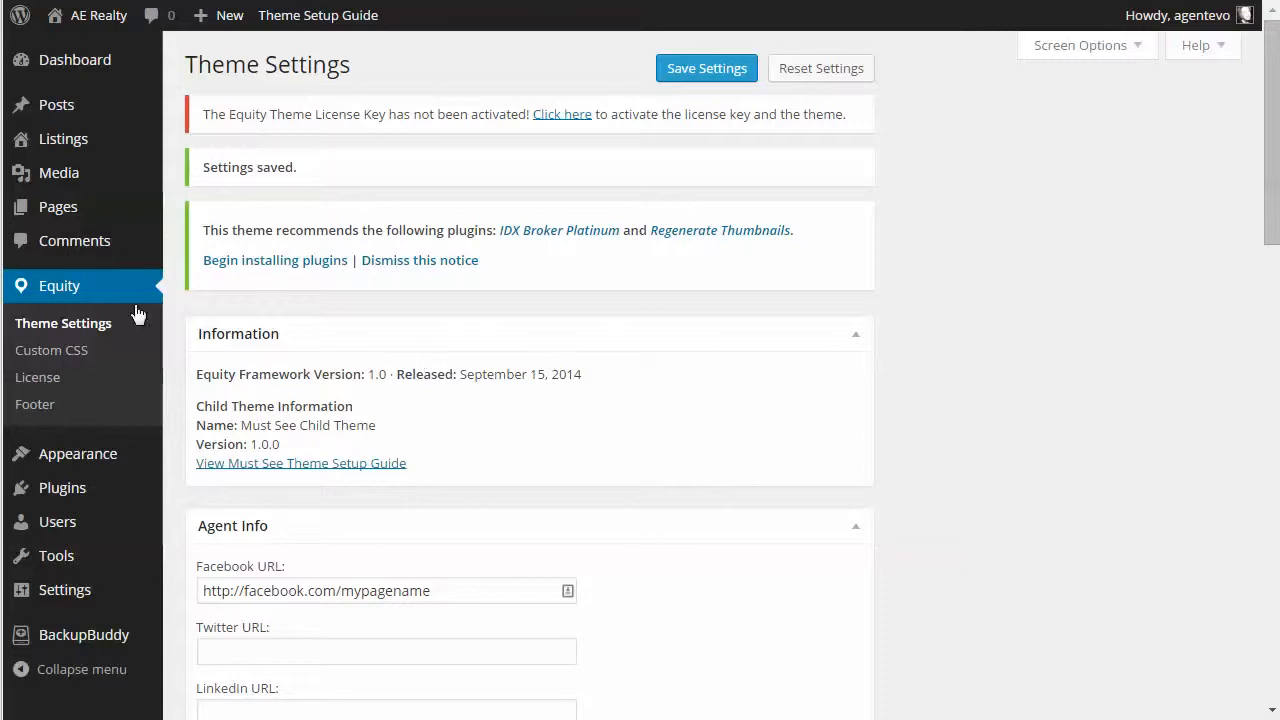
{"action": "left_click", "coordinate": [32, 408]}
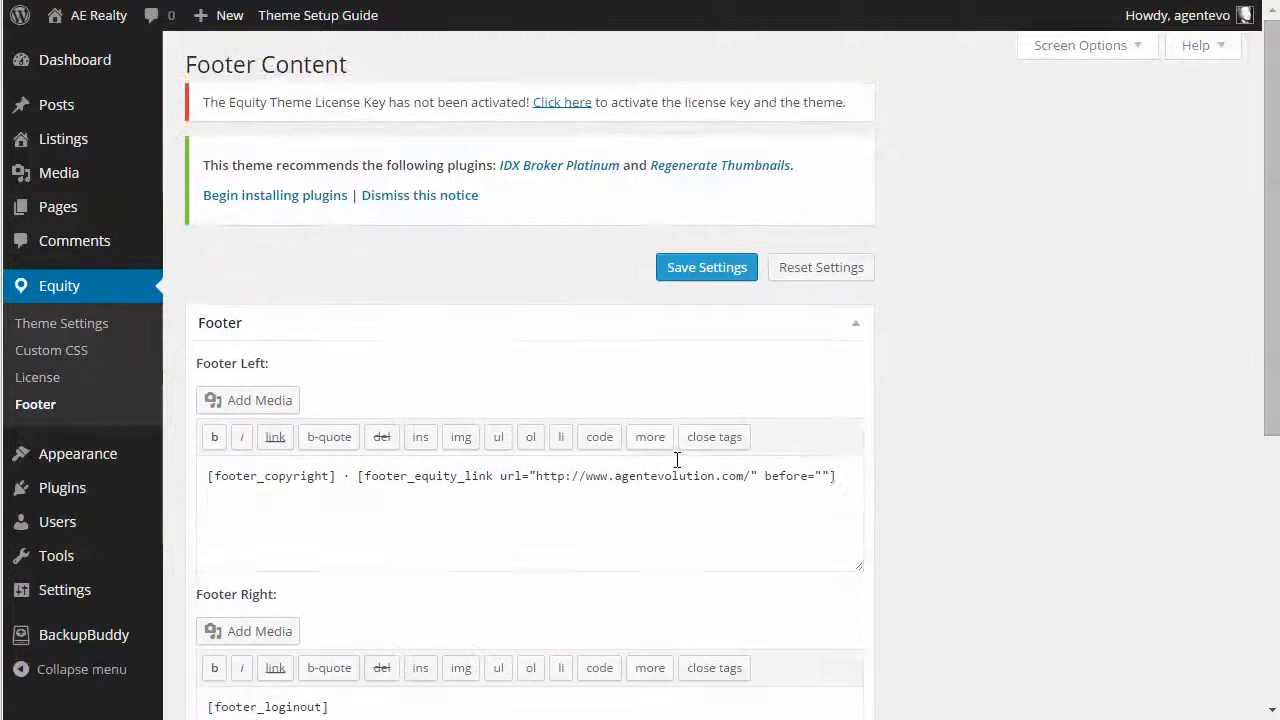
{"action": "scroll", "coordinate": [676, 468], "scroll_direction": "down", "scroll_amount": 2}
{"action": "scroll", "coordinate": [677, 460], "scroll_direction": "down", "scroll_amount": 3}
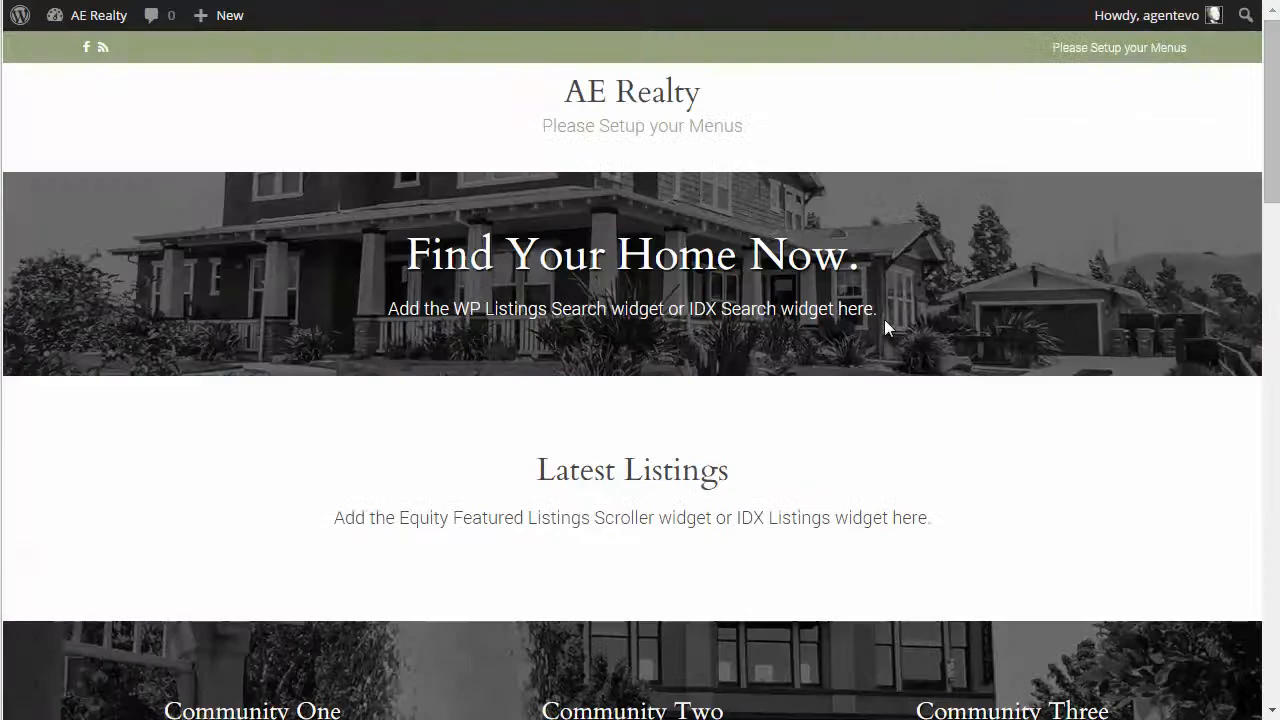
{"action": "scroll", "coordinate": [975, 396], "scroll_direction": "down", "scroll_amount": 15}
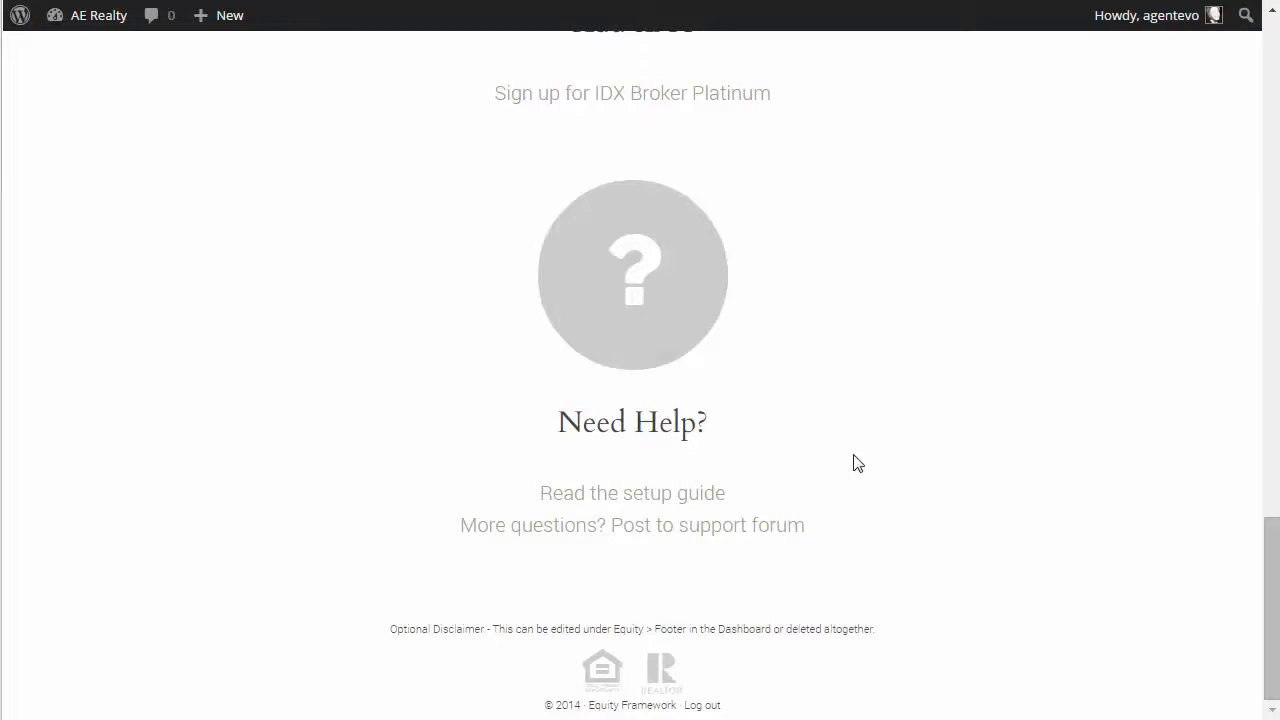
{"action": "key", "text": "ctrl+minus"}
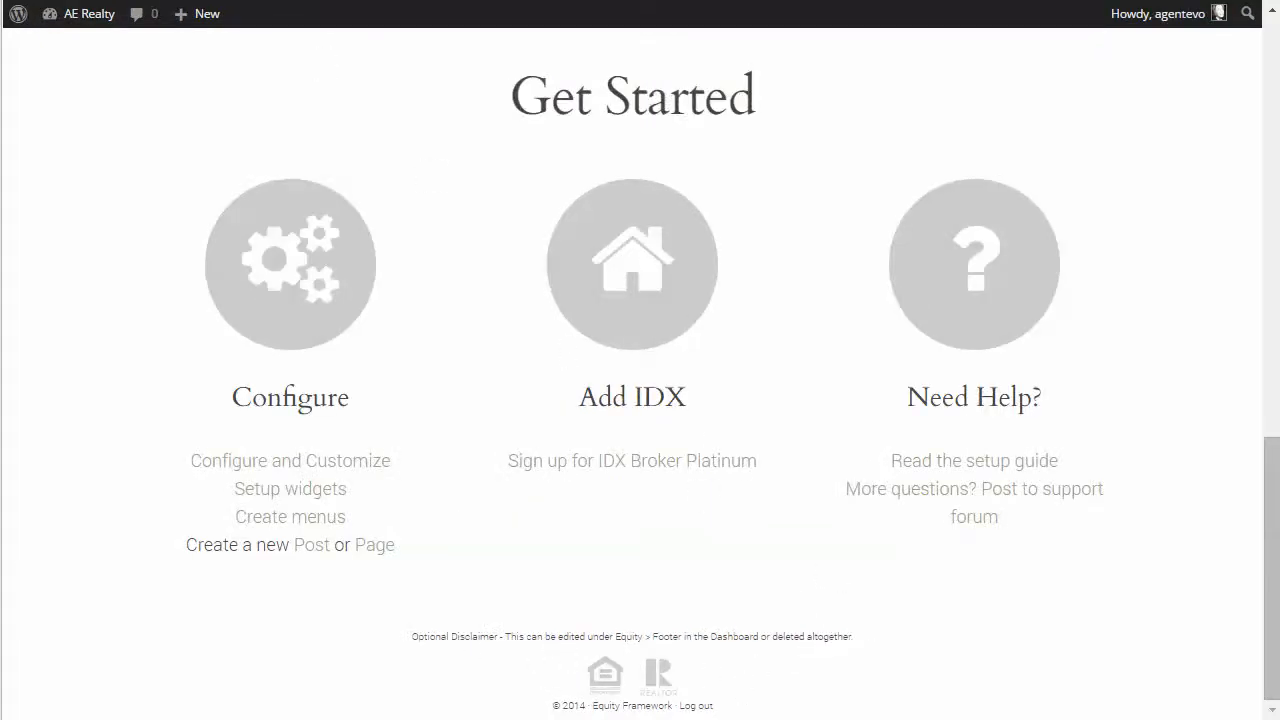
{"action": "key", "text": "ctrl+Tab"}
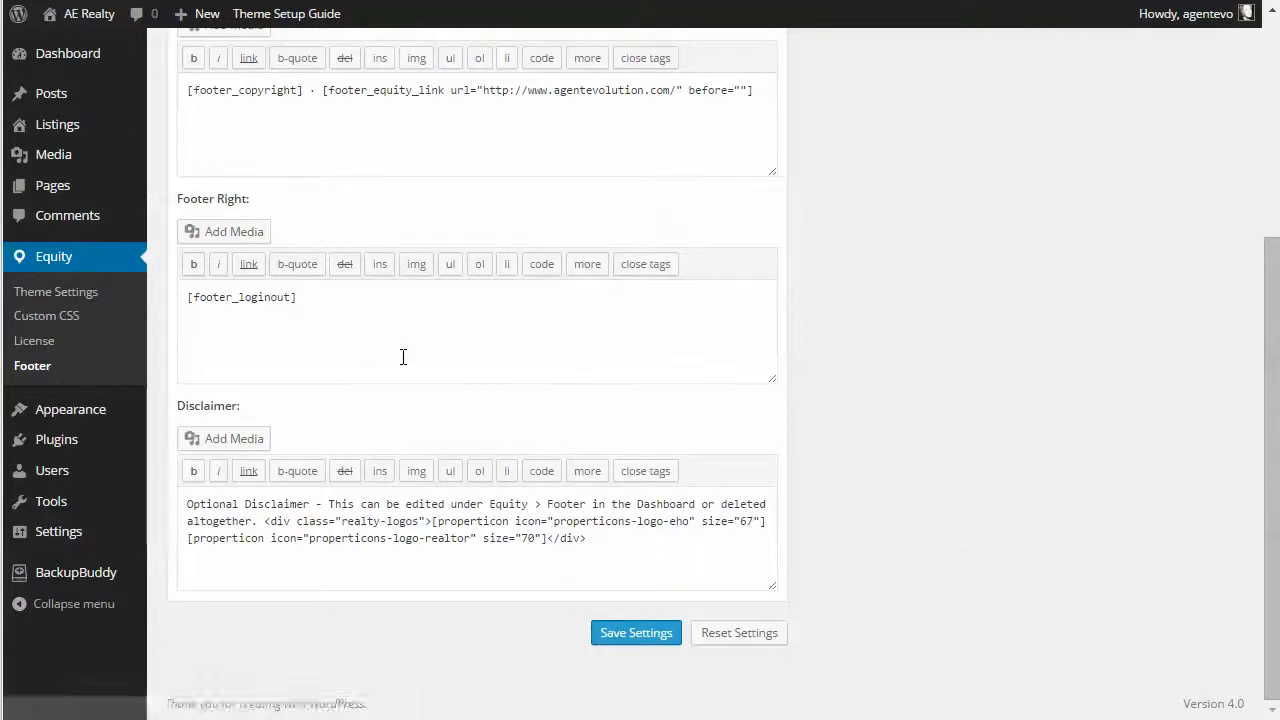
{"action": "scroll", "coordinate": [403, 357], "scroll_direction": "up", "scroll_amount": 1}
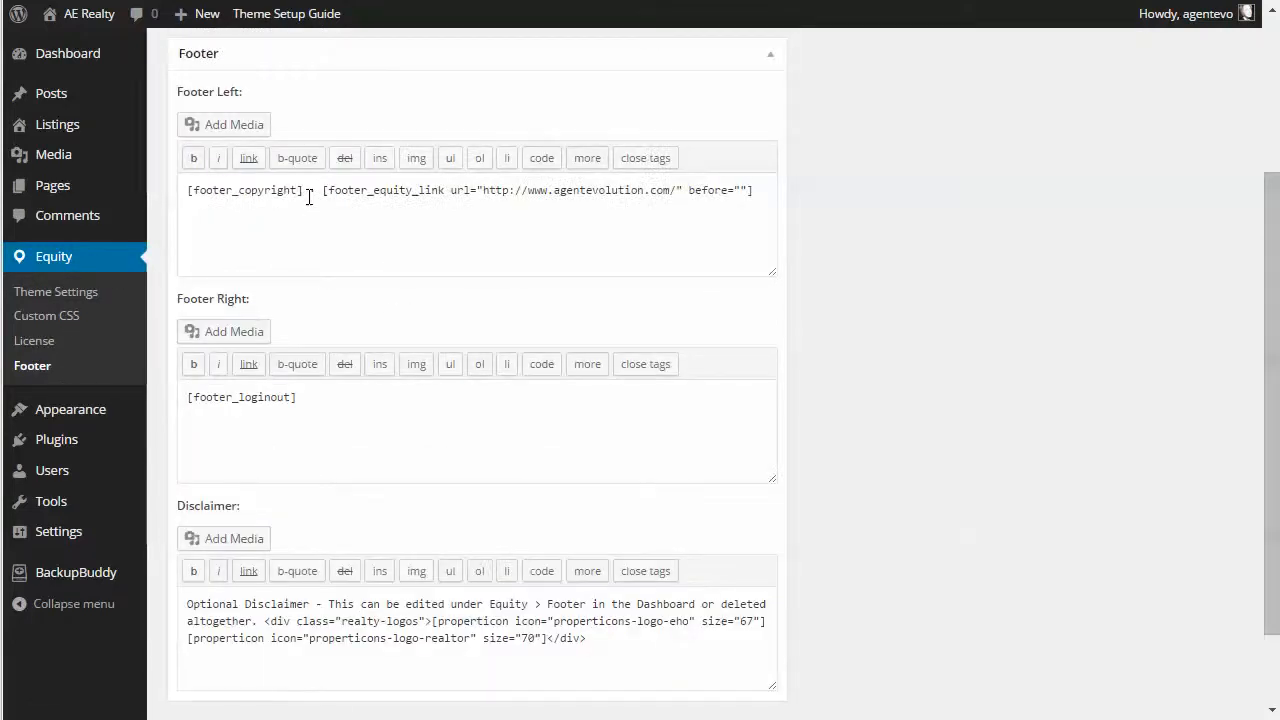
{"action": "left_click_drag", "start_coordinate": [184, 191], "coordinate": [303, 192]}
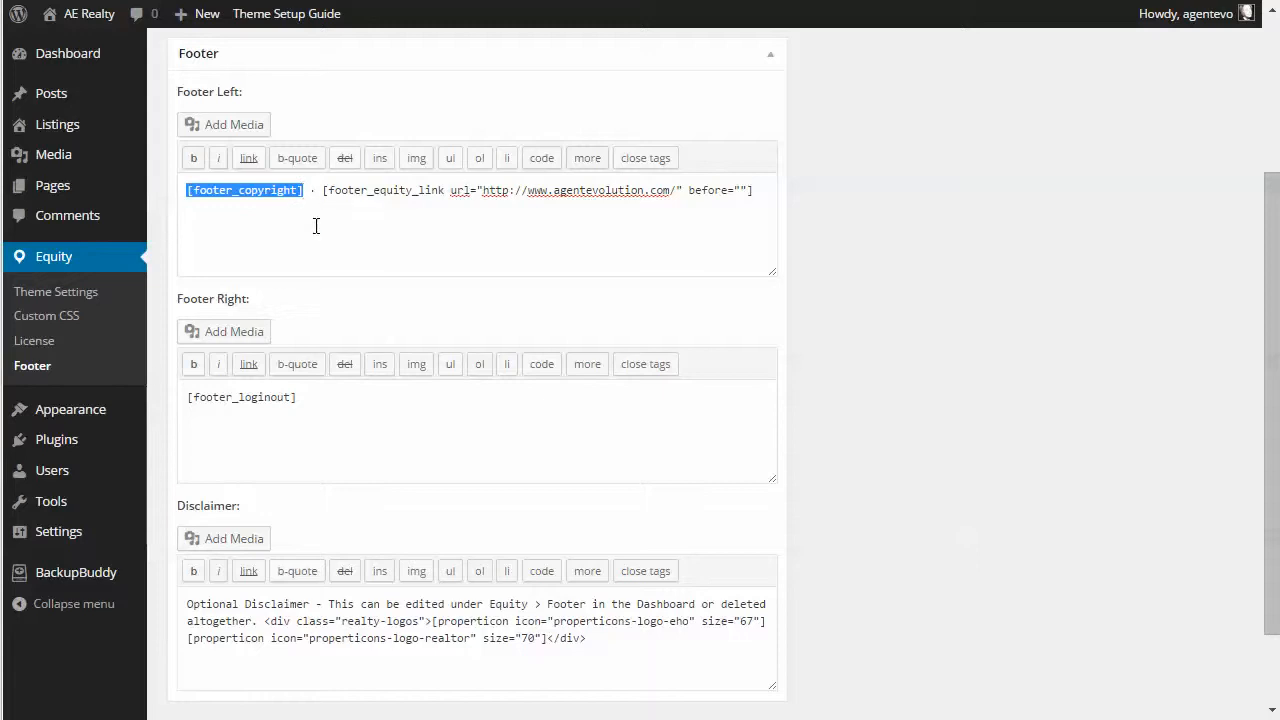
{"action": "left_click", "coordinate": [326, 402]}
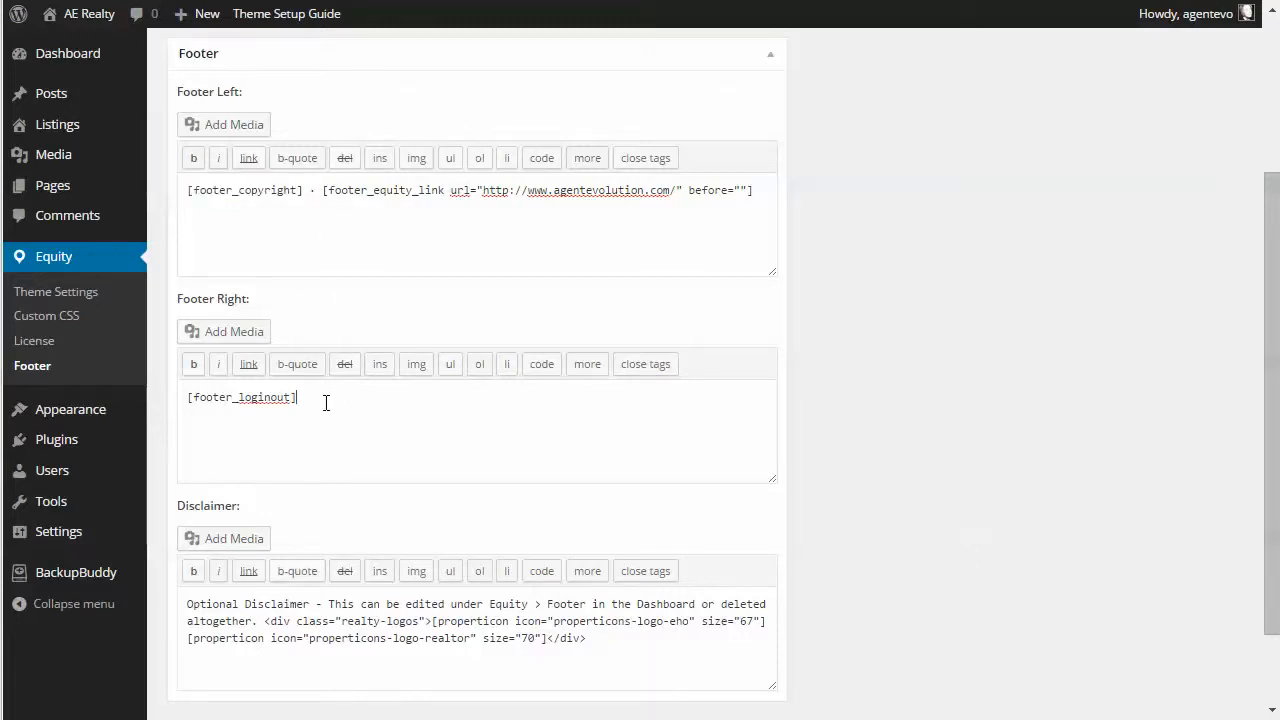
{"action": "left_click_drag", "start_coordinate": [311, 397], "coordinate": [263, 399]}
{"action": "scroll", "coordinate": [263, 401], "scroll_direction": "up", "scroll_amount": 1}
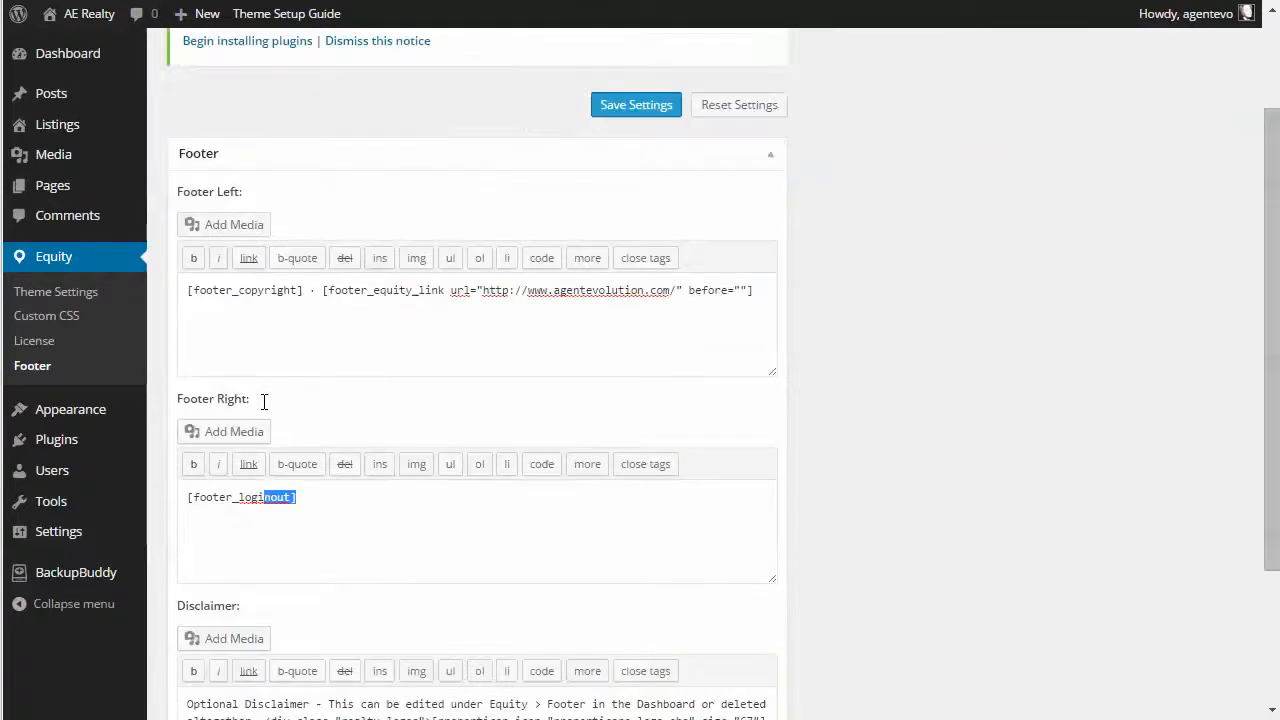
{"action": "left_click_drag", "start_coordinate": [310, 494], "coordinate": [179, 503]}
{"action": "scroll", "coordinate": [465, 535], "scroll_direction": "down", "scroll_amount": 2}
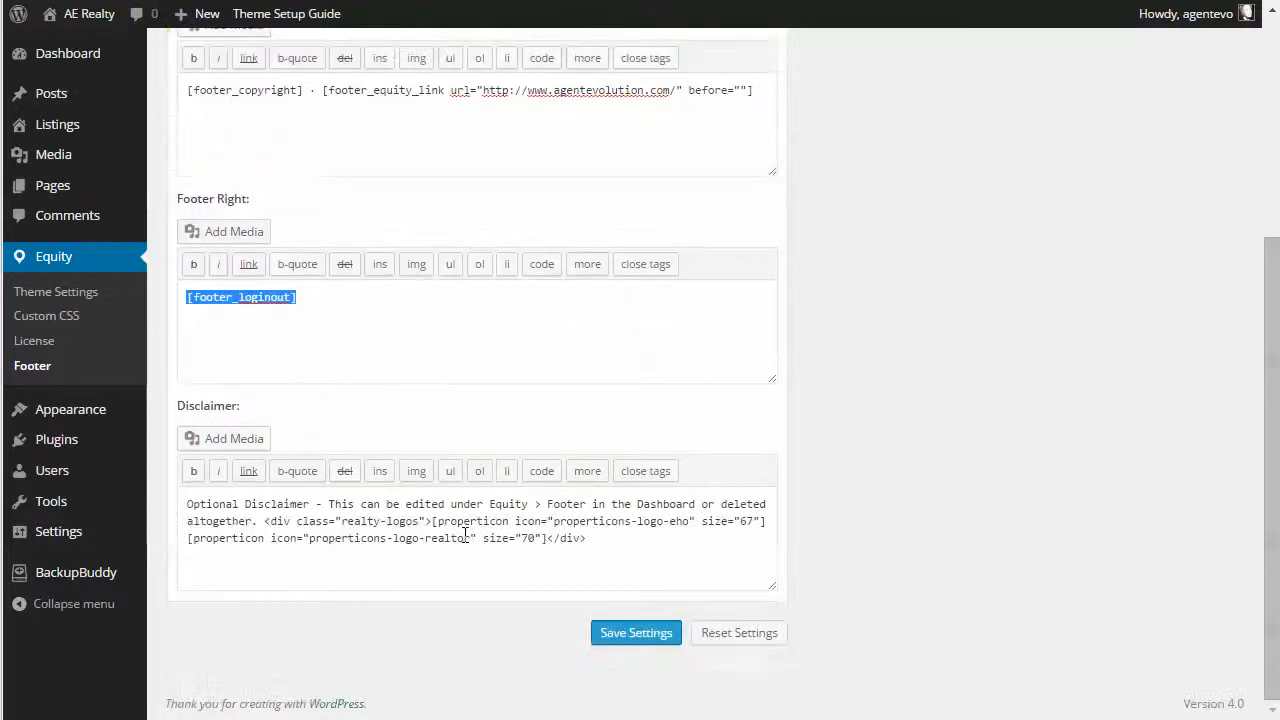
{"action": "left_click", "coordinate": [184, 504]}
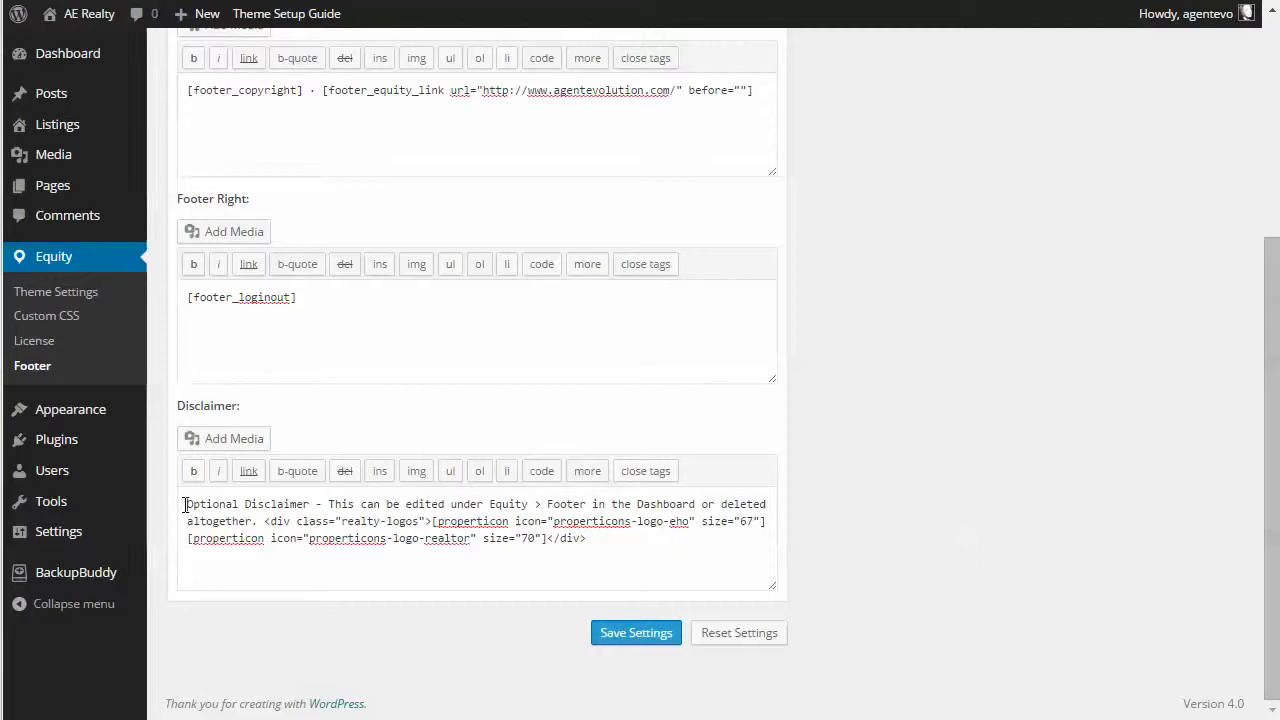
{"action": "left_click_drag", "start_coordinate": [184, 504], "coordinate": [612, 521]}
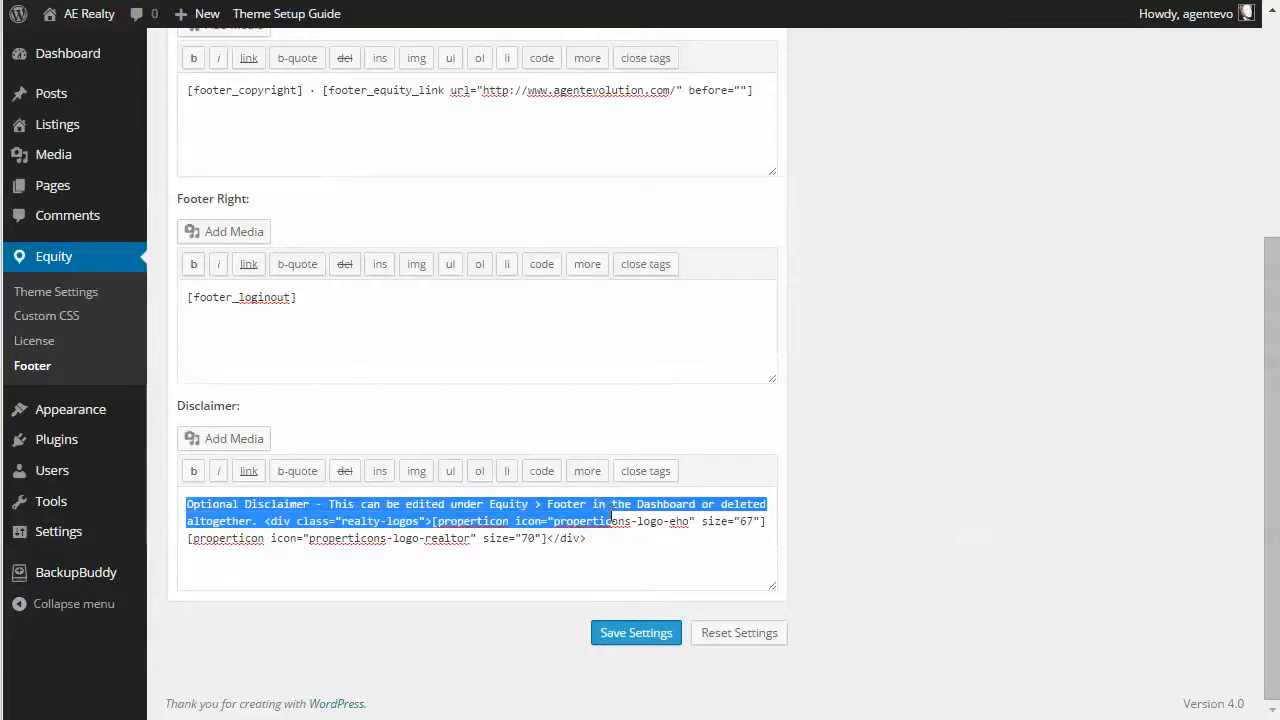
{"action": "left_click", "coordinate": [606, 563]}
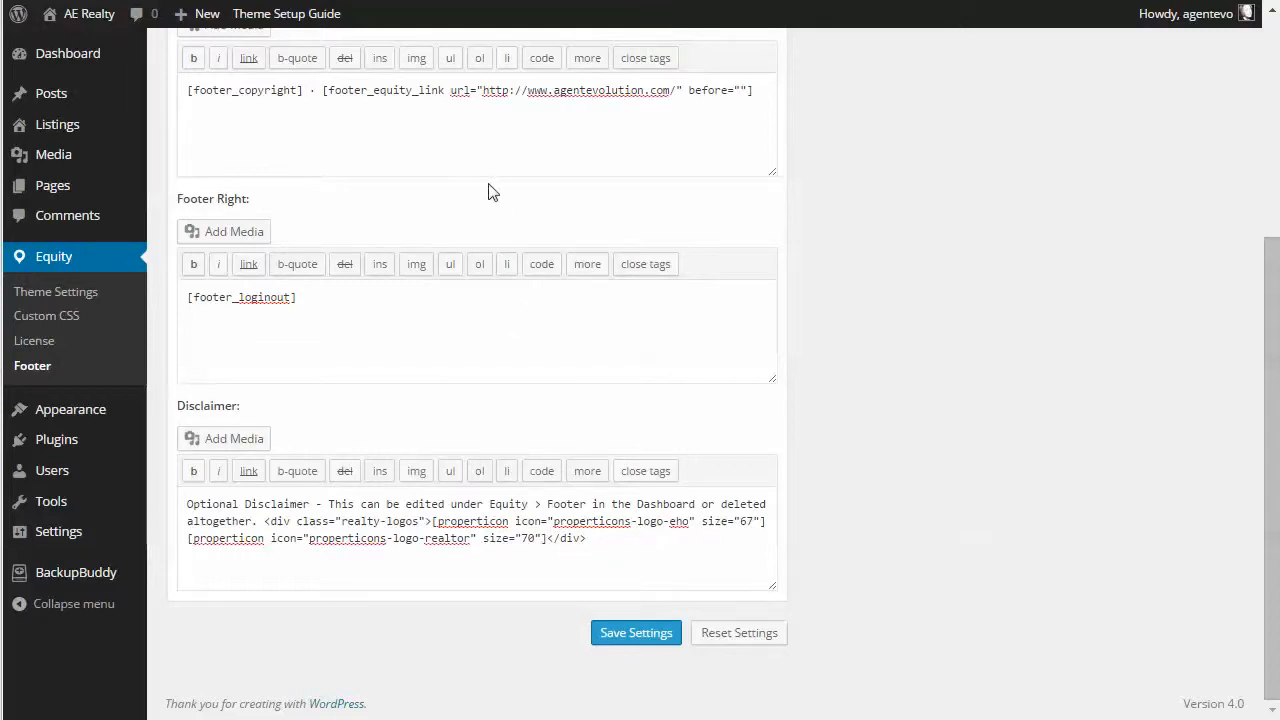
Open the Theme Setup Guide from the admin bar in a new tab
{"action": "right_click", "coordinate": [287, 20]}
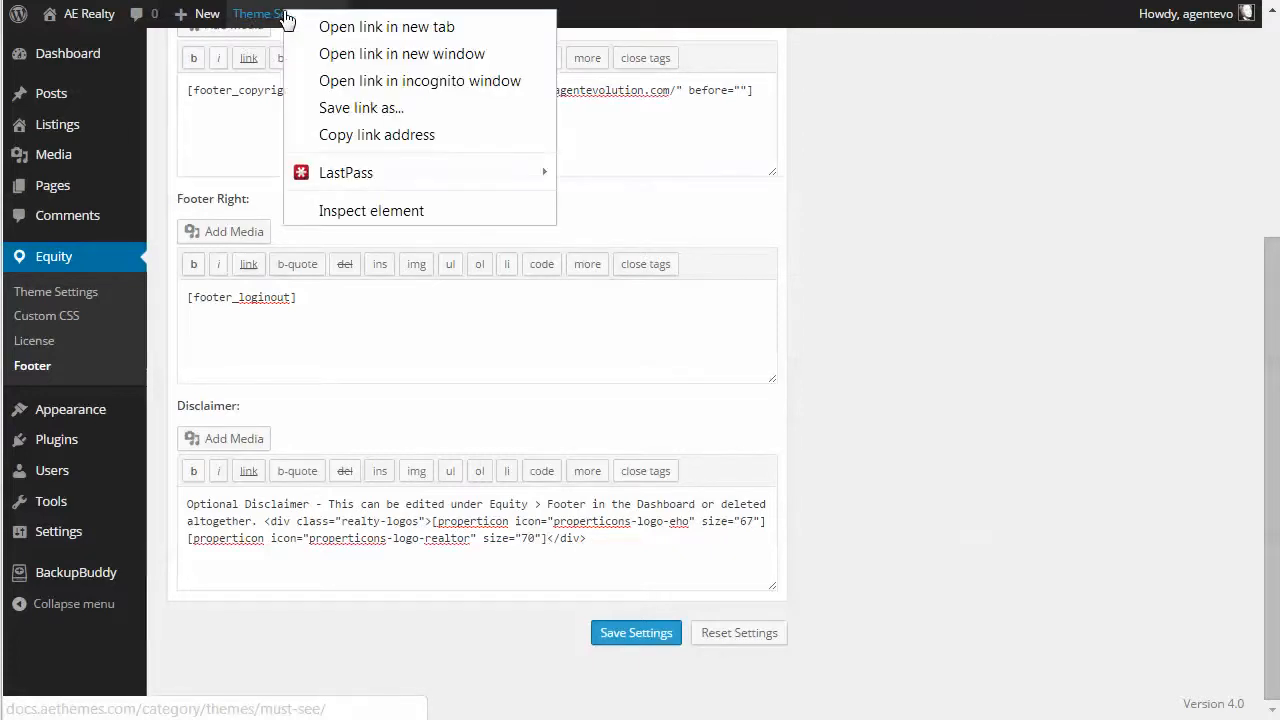
{"action": "left_click", "coordinate": [390, 27]}
{"action": "key", "text": "ctrl+Tab"}
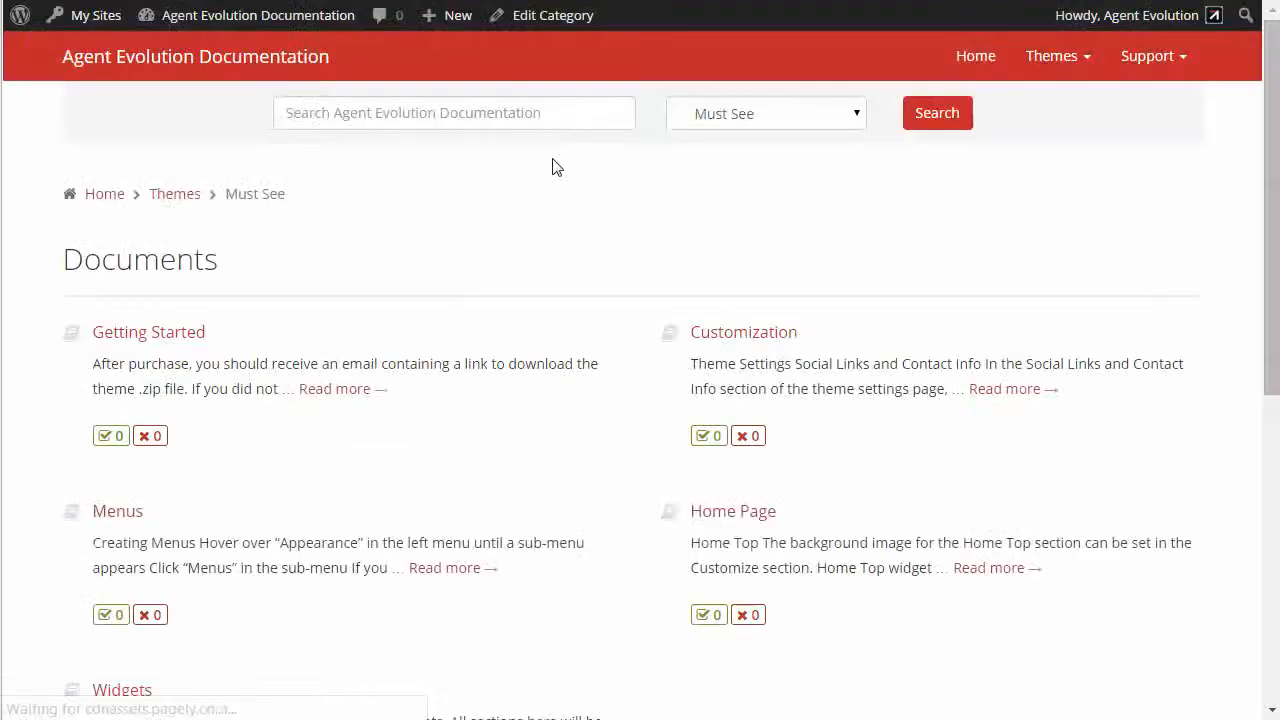
Read the Customization article's Footer section, then return to the Must See documents list
{"action": "left_click", "coordinate": [752, 344]}
{"action": "scroll", "coordinate": [711, 369], "scroll_direction": "down", "scroll_amount": 4}
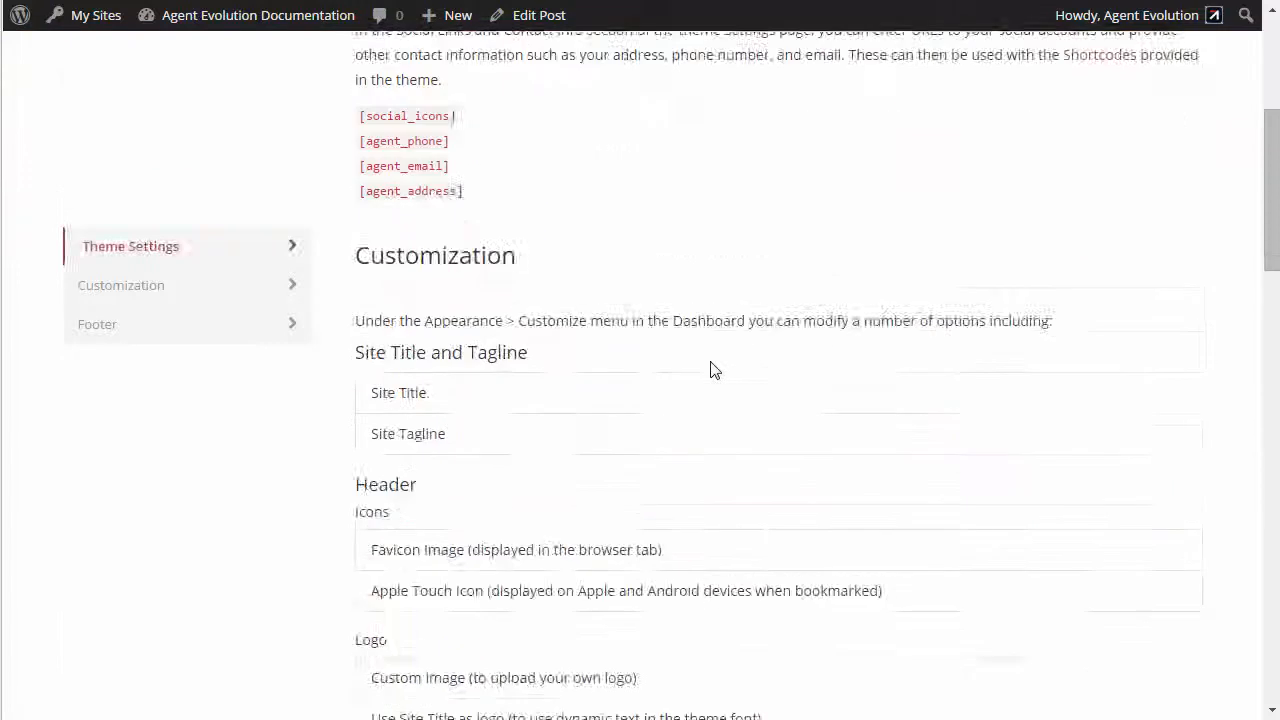
{"action": "scroll", "coordinate": [713, 369], "scroll_direction": "down", "scroll_amount": 20}
{"action": "scroll", "coordinate": [713, 369], "scroll_direction": "up", "scroll_amount": 2}
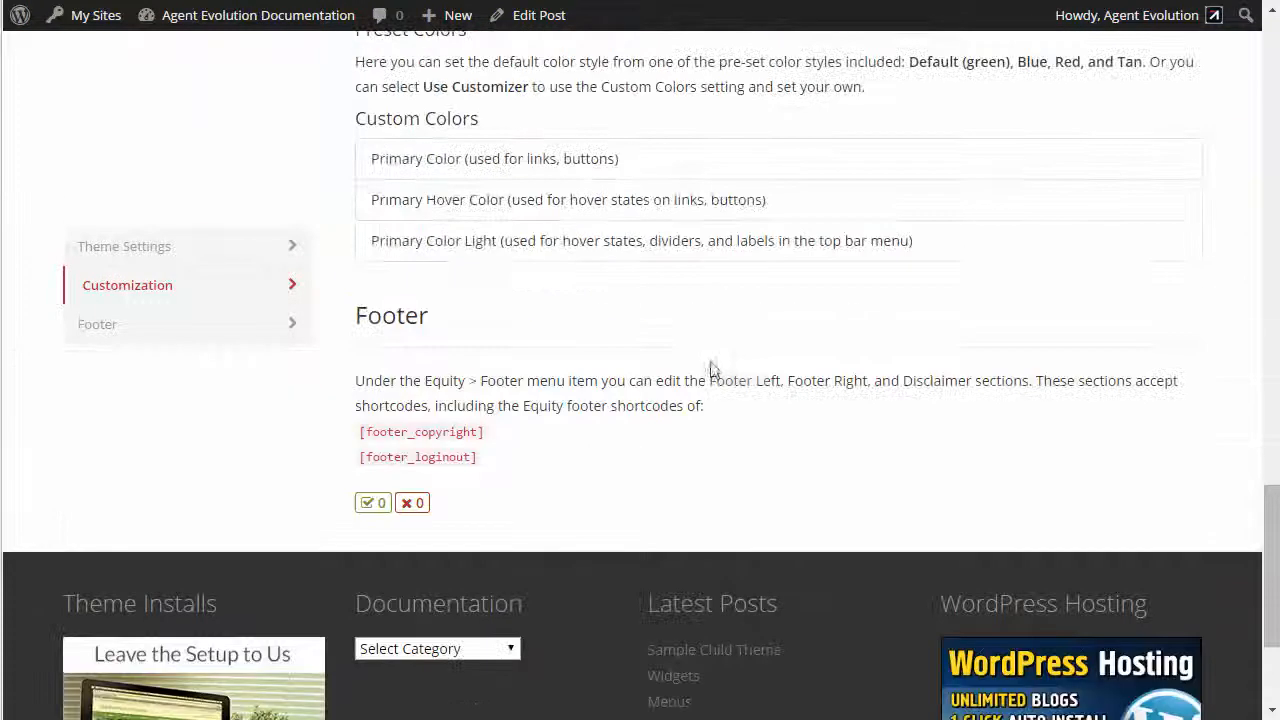
{"action": "scroll", "coordinate": [712, 370], "scroll_direction": "up", "scroll_amount": 15}
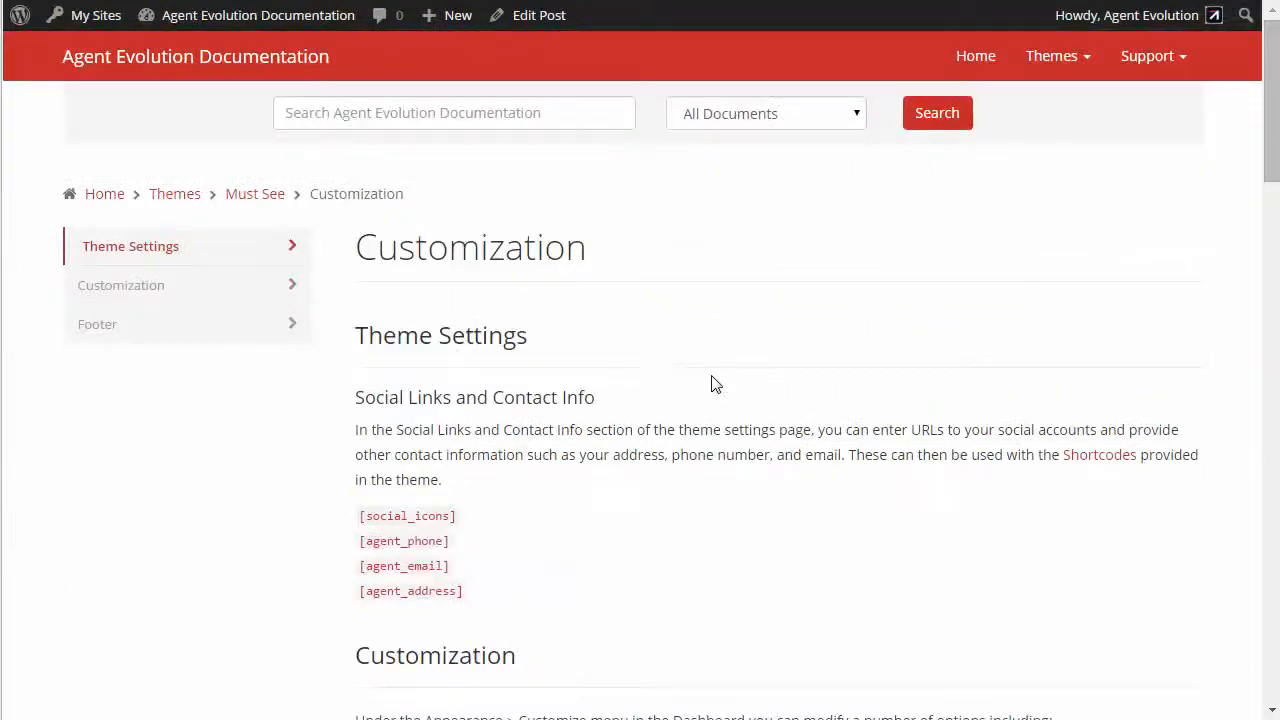
{"action": "left_click", "coordinate": [130, 333]}
{"action": "scroll", "coordinate": [618, 288], "scroll_direction": "up", "scroll_amount": 15}
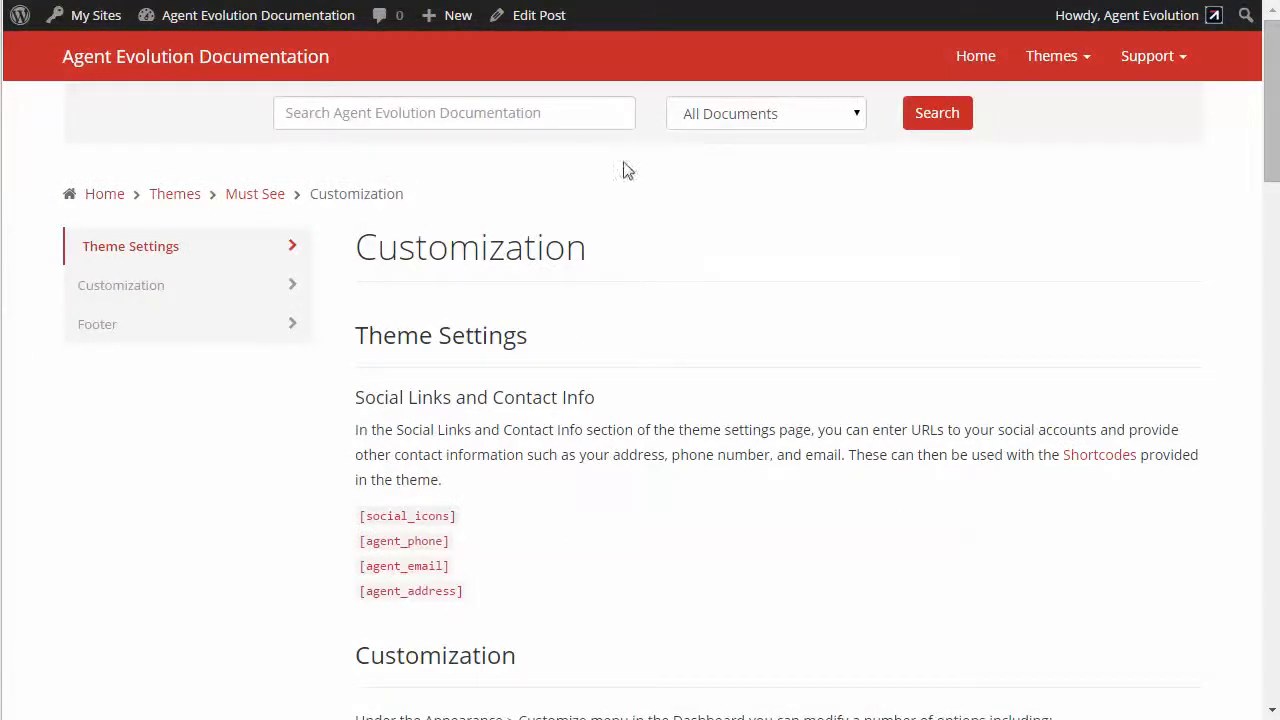
{"action": "left_click", "coordinate": [240, 195]}
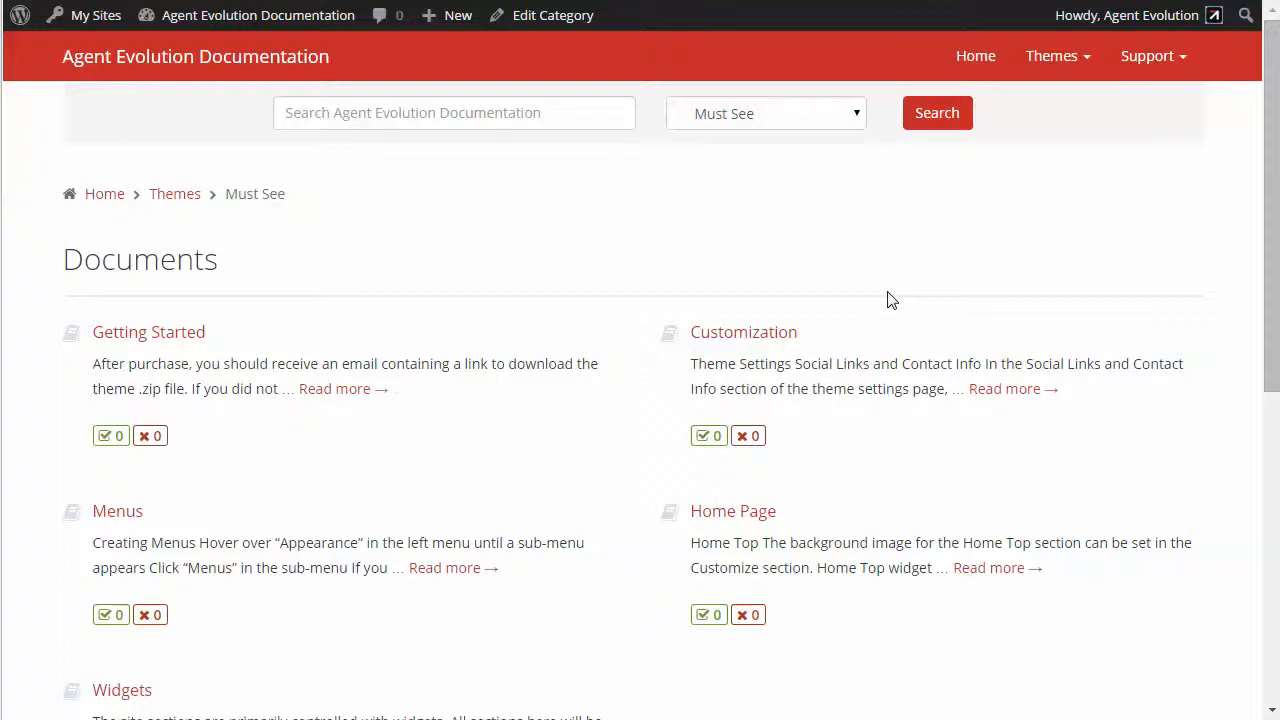
{"action": "scroll", "coordinate": [891, 300], "scroll_direction": "down", "scroll_amount": 3}
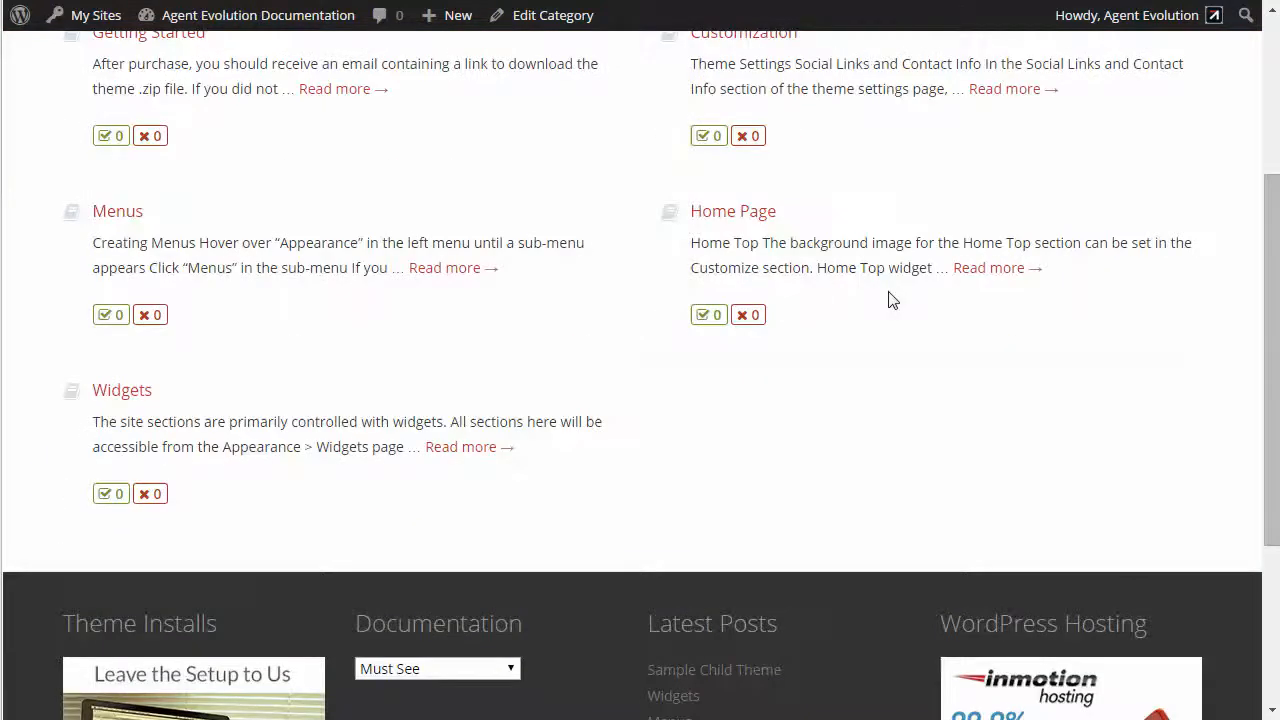
{"action": "scroll", "coordinate": [891, 300], "scroll_direction": "up", "scroll_amount": 3}
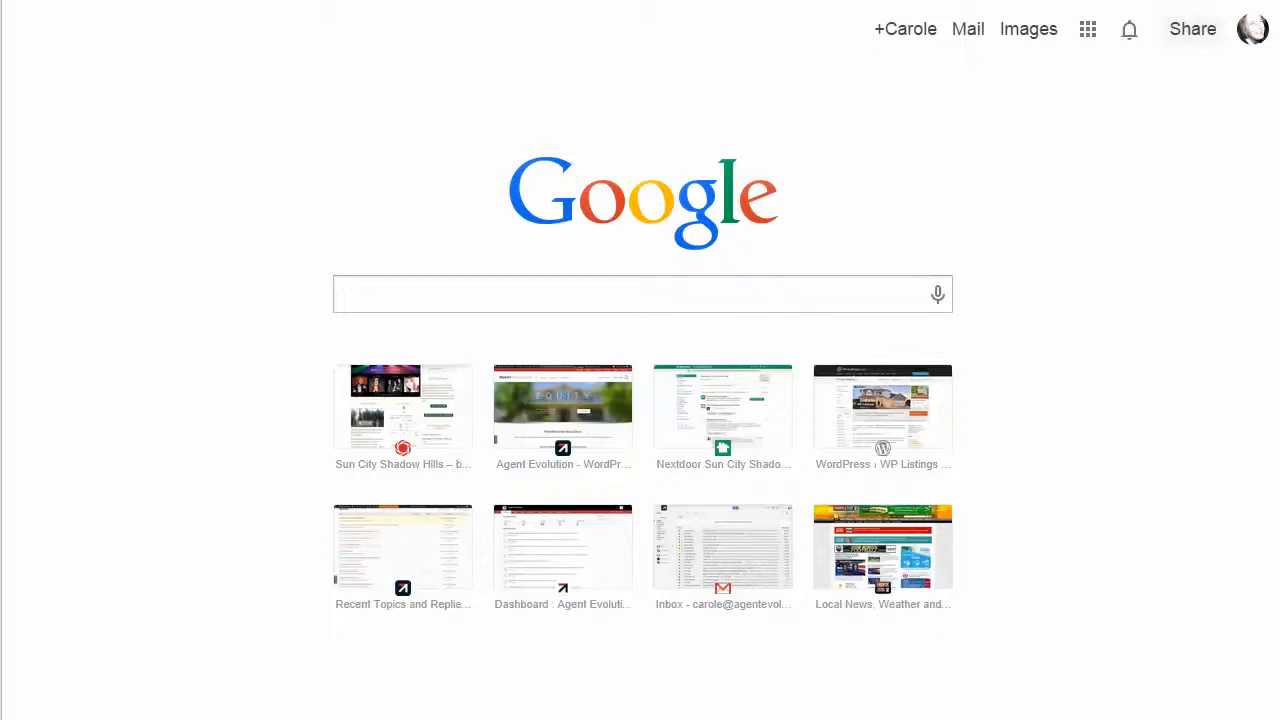
Load mustsee.aethemes.com and browse its Shortcodes – Properticons page listing the available icons
{"action": "type", "text": "musts"}
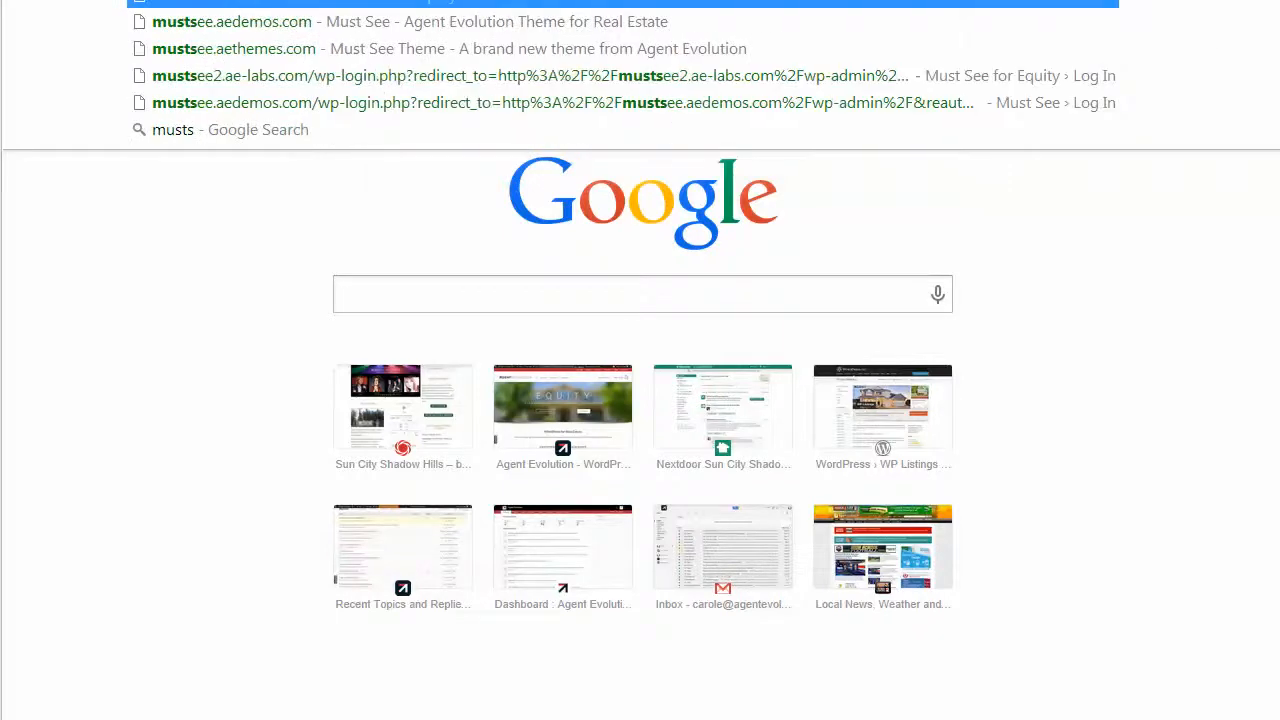
{"action": "type", "text": "ee."}
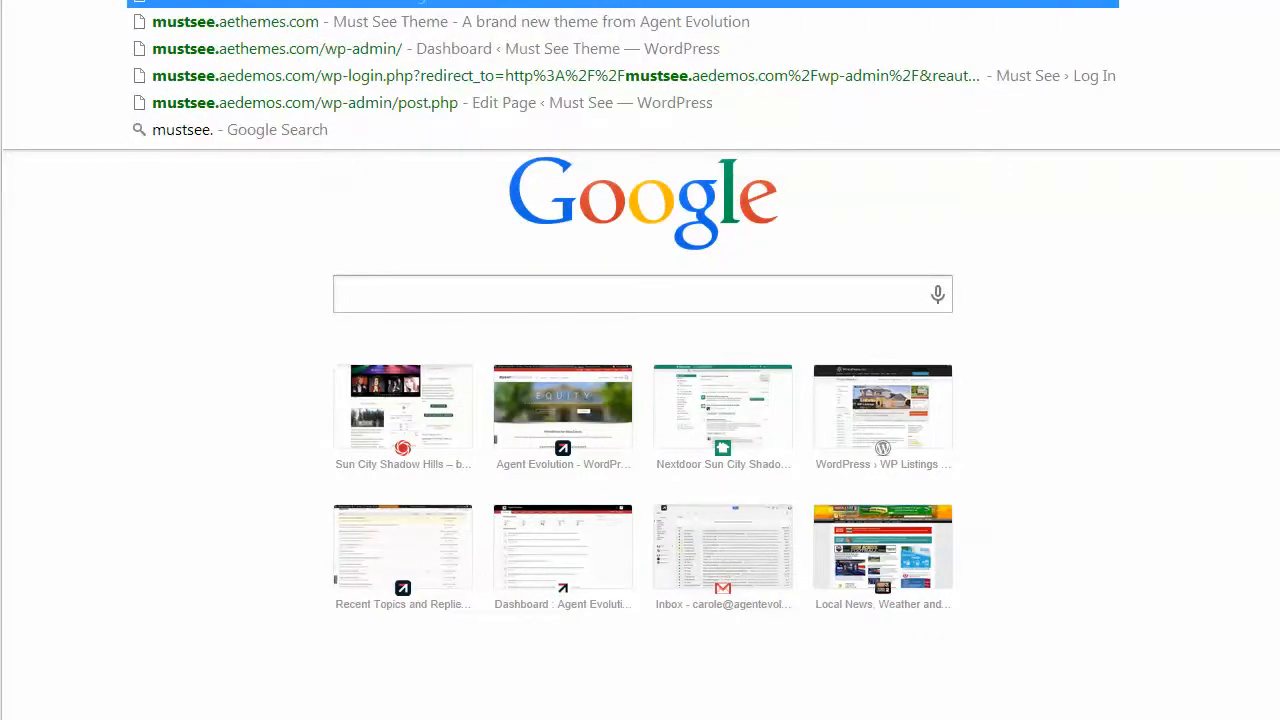
{"action": "type", "text": "aethem"}
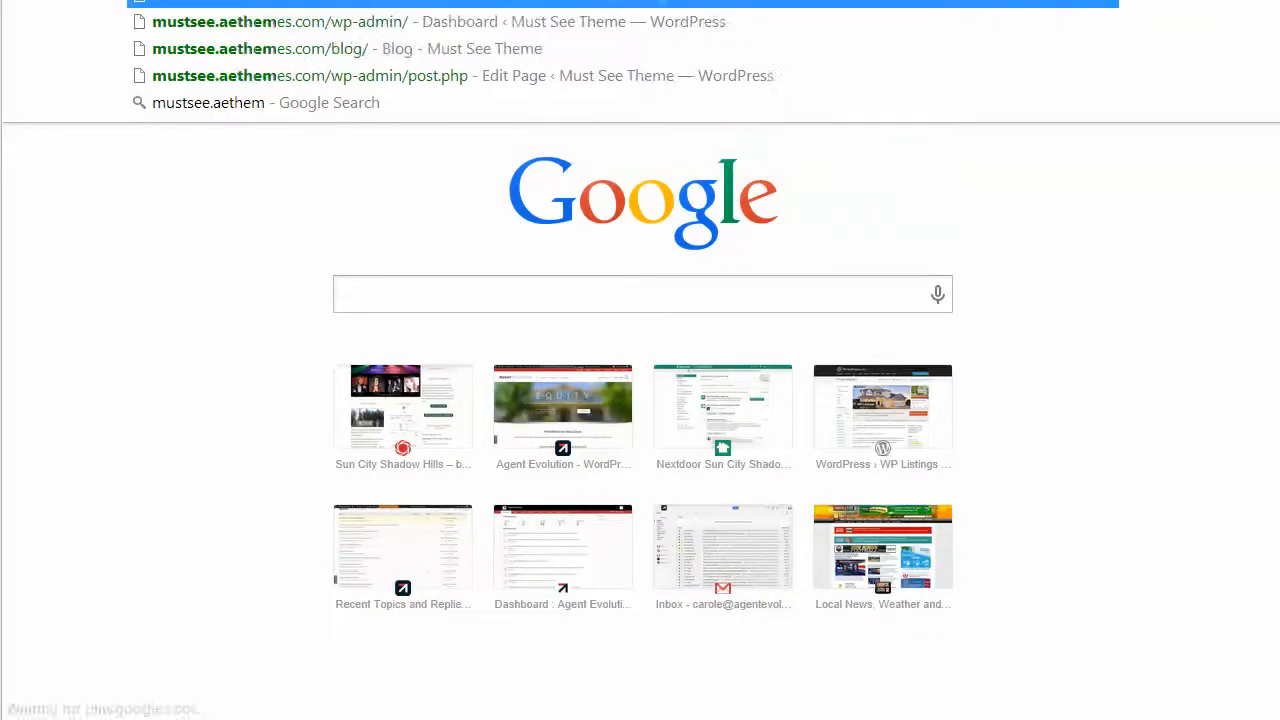
{"action": "type", "text": "es.com"}
{"action": "key", "text": "Return"}
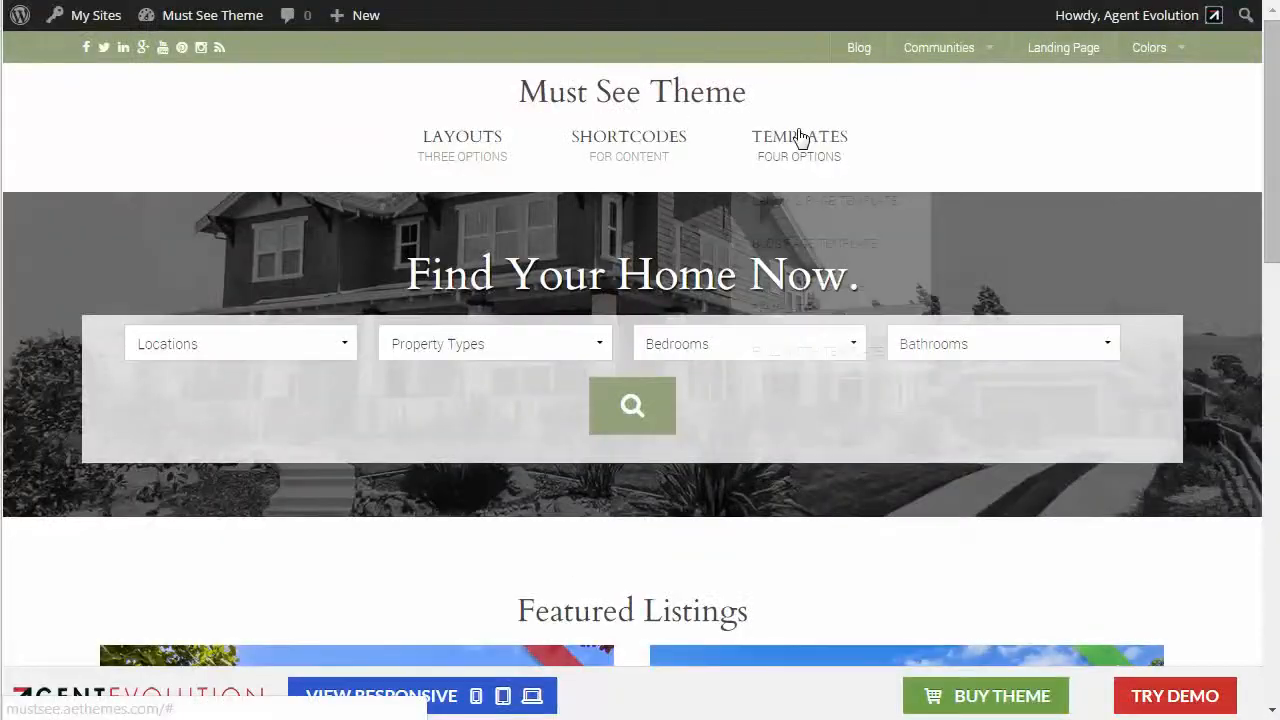
{"action": "mouse_move", "coordinate": [643, 150]}
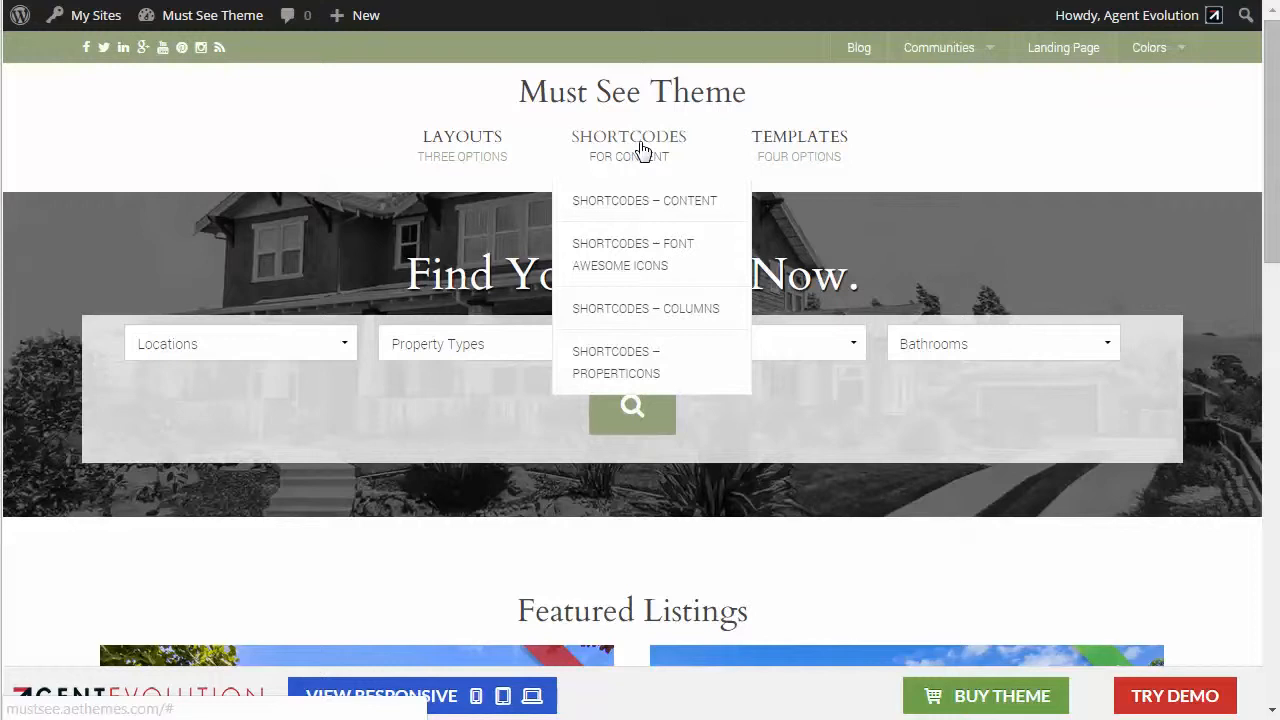
{"action": "left_click", "coordinate": [631, 364]}
{"action": "scroll", "coordinate": [775, 388], "scroll_direction": "down", "scroll_amount": 3}
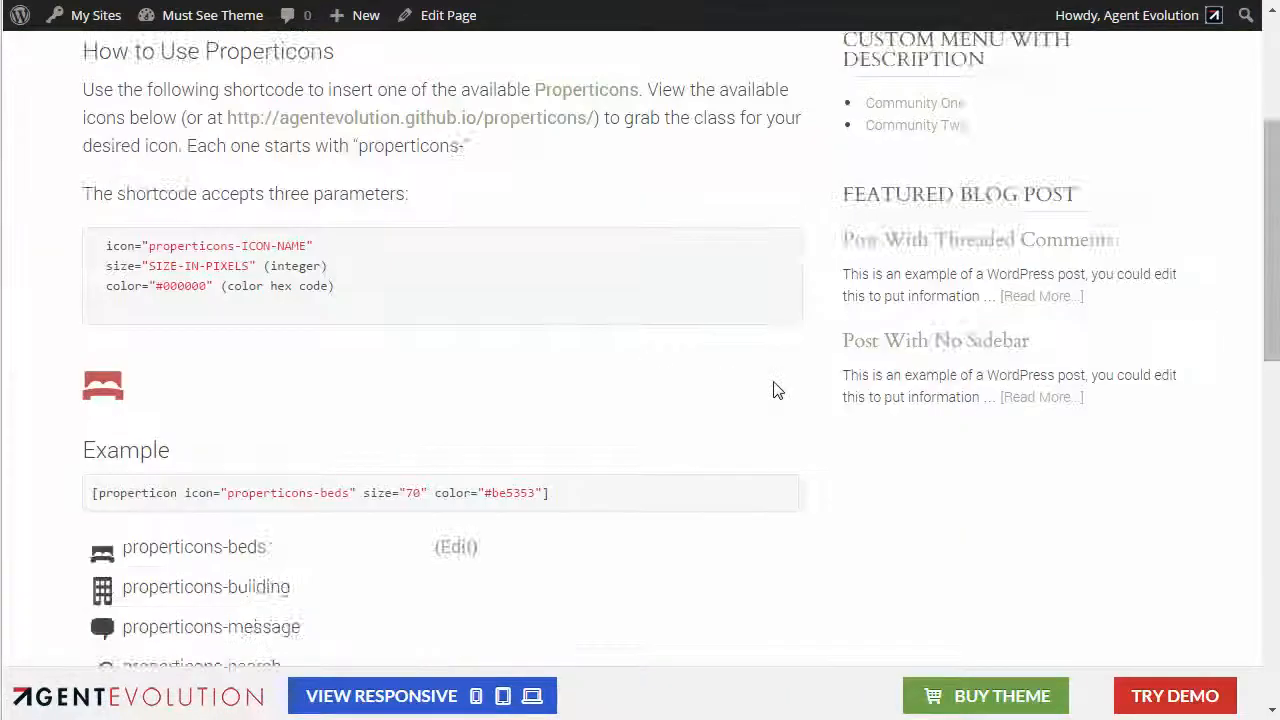
{"action": "scroll", "coordinate": [775, 390], "scroll_direction": "down", "scroll_amount": 6}
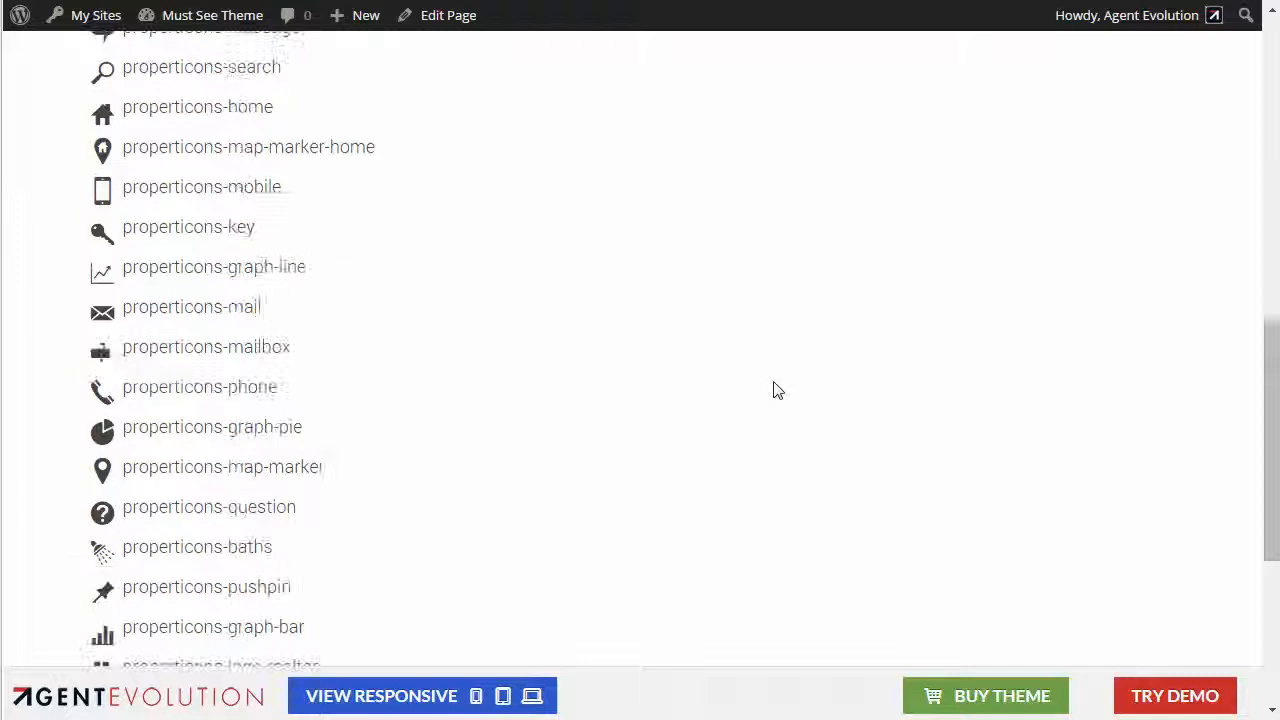
{"action": "scroll", "coordinate": [777, 390], "scroll_direction": "down", "scroll_amount": 4}
{"action": "scroll", "coordinate": [777, 390], "scroll_direction": "up", "scroll_amount": 15}
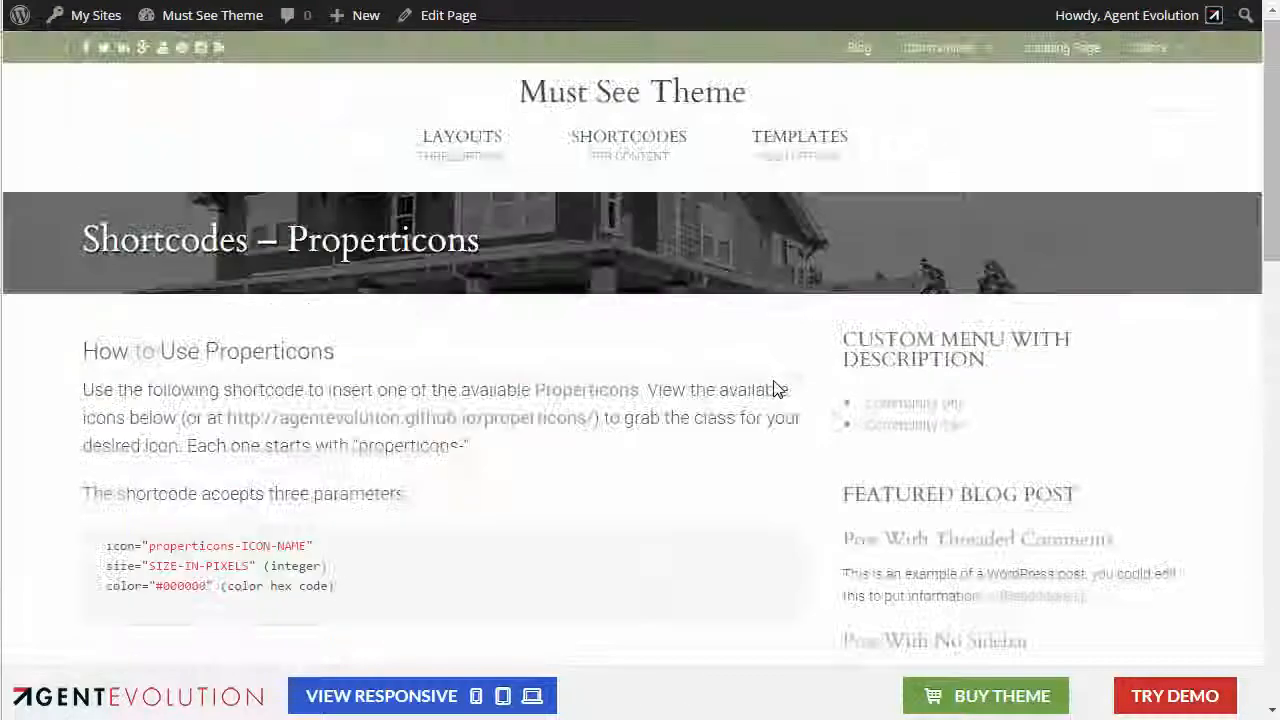